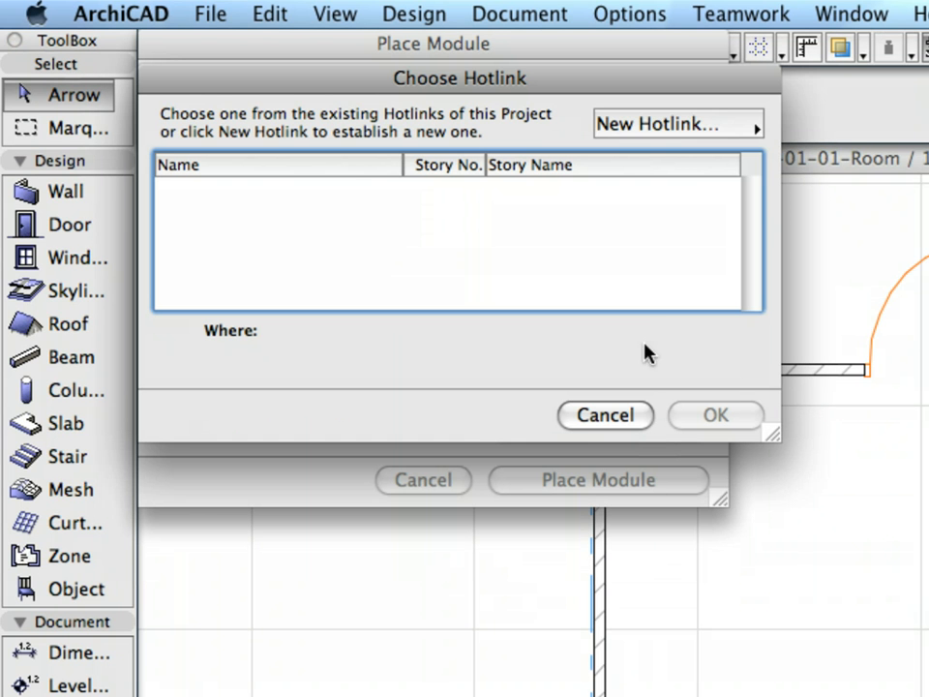
pyautogui.click(677, 126)
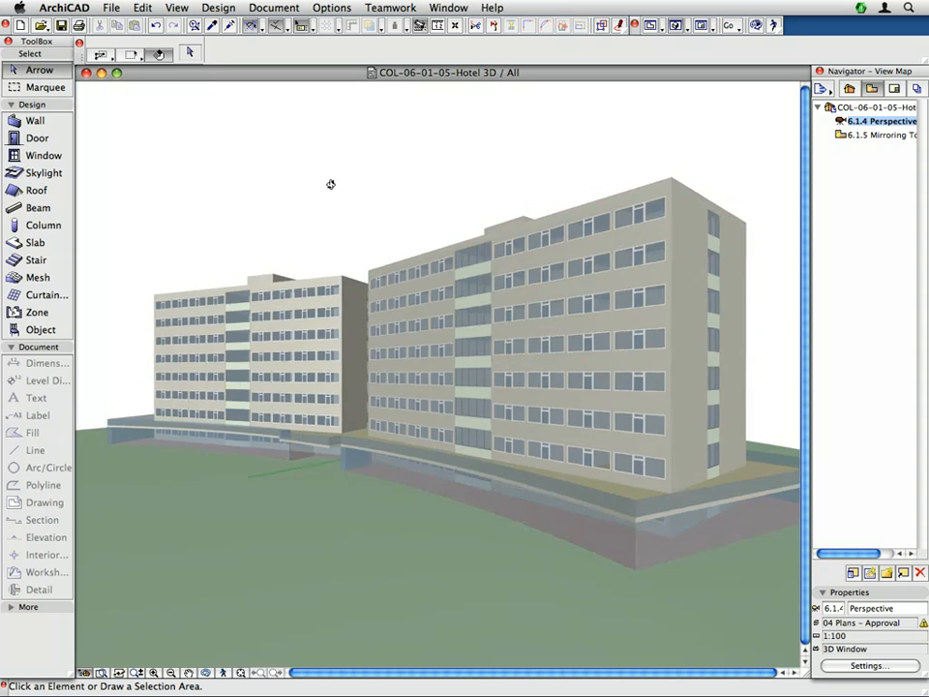
pyautogui.moveTo(332, 182); pyautogui.dragTo(637, 310)
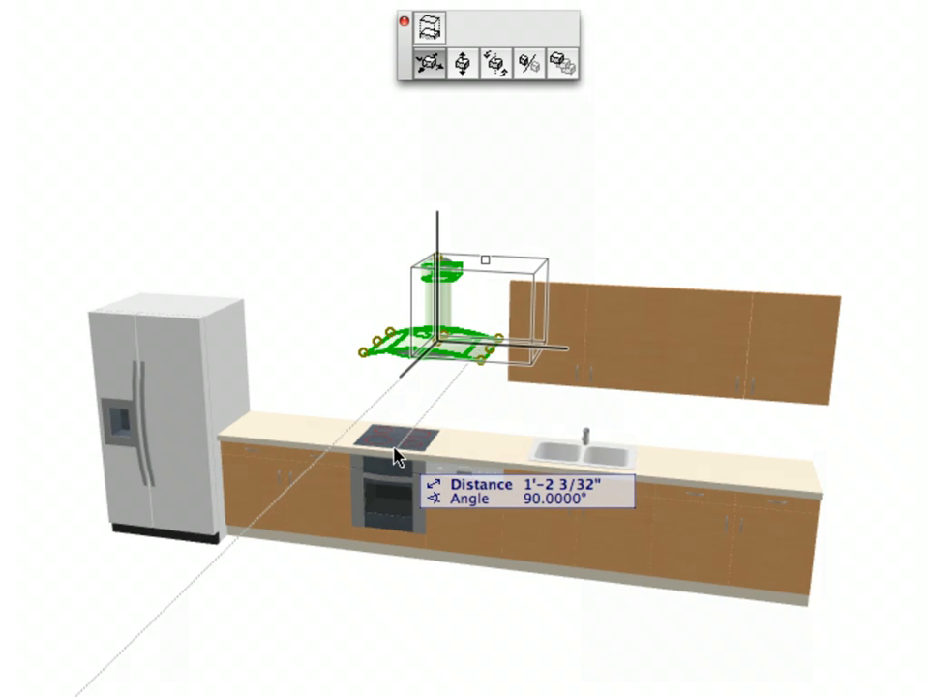
# Move the range hood horizontally toward the front above the cooktop by 1'-2 3/32"
pyautogui.click(397, 444)
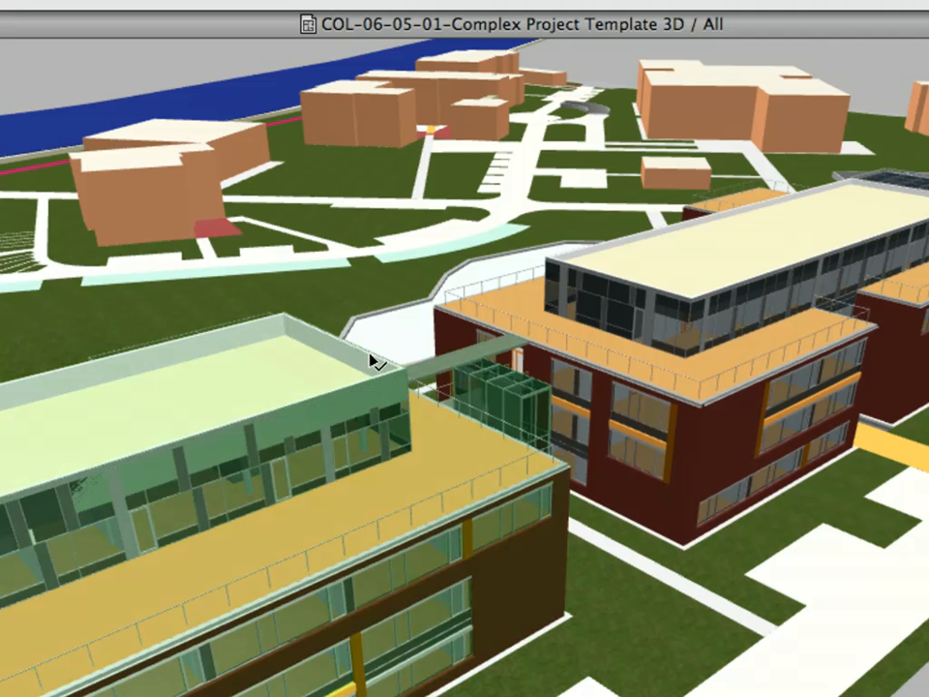
# Examine the hotlinked Left-Wing module and the whole building complex in 3D, leaving nothing selected
pyautogui.click(372, 361)
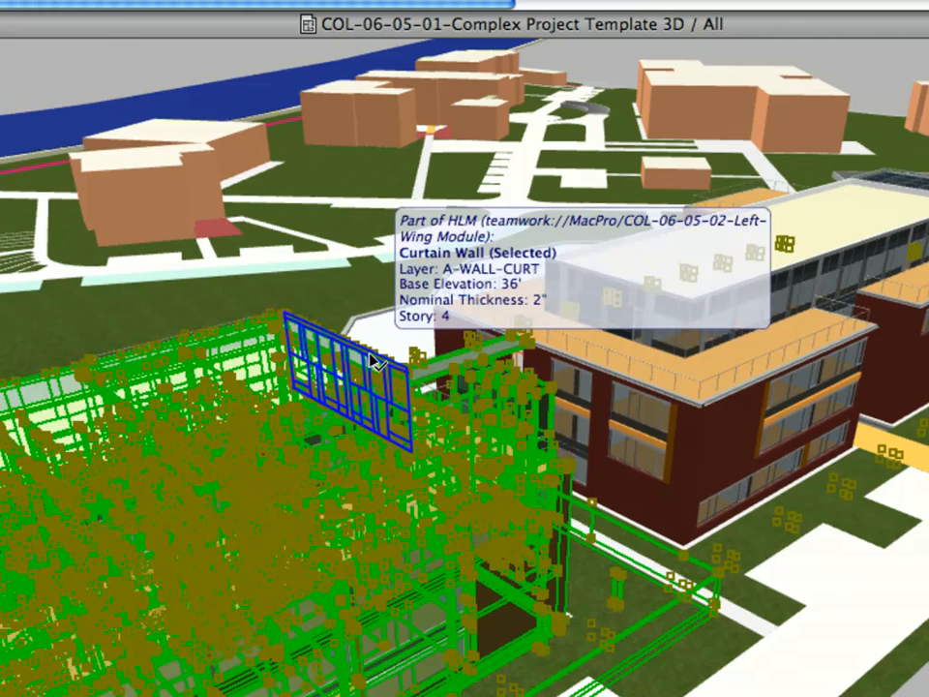
pyautogui.press('Escape')
pyautogui.keyDown('shift'); pyautogui.moveTo(175, 475); pyautogui.dragTo(242, 507, button='middle'); pyautogui.keyUp('shift')
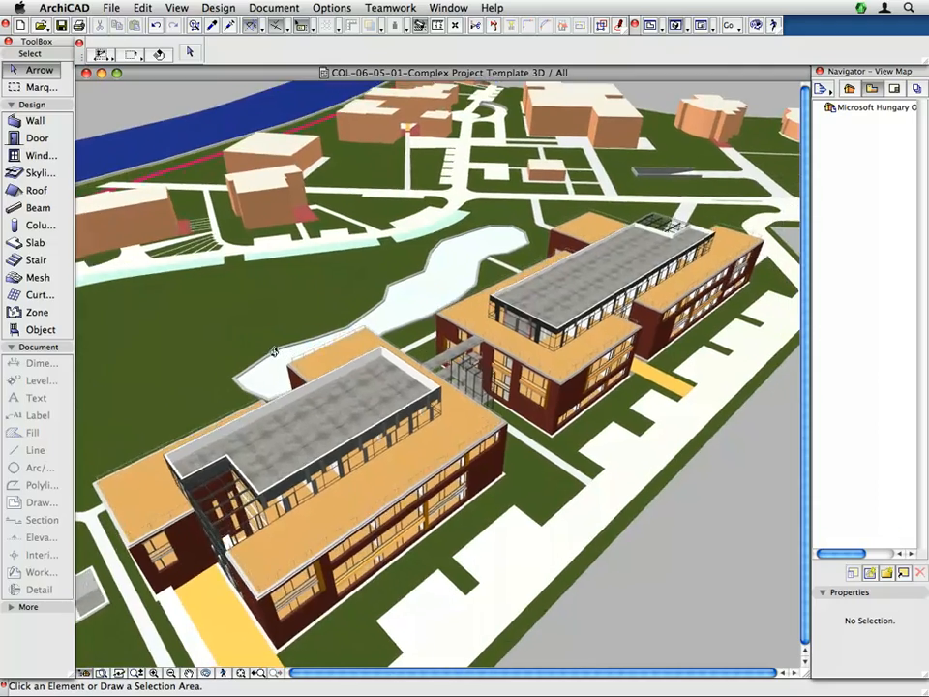
pyautogui.keyDown('shift'); pyautogui.moveTo(284, 356); pyautogui.dragTo(637, 291, button='middle'); pyautogui.keyUp('shift')
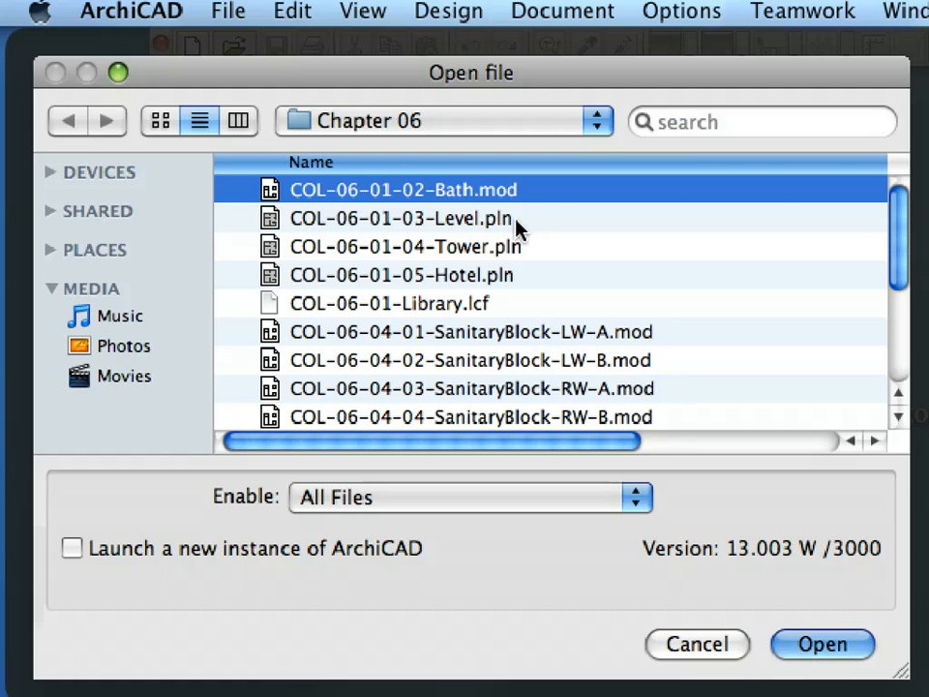
# Open the project file COL-06-01-03-Level.pln from the Chapter 06 folder
pyautogui.click(519, 228)
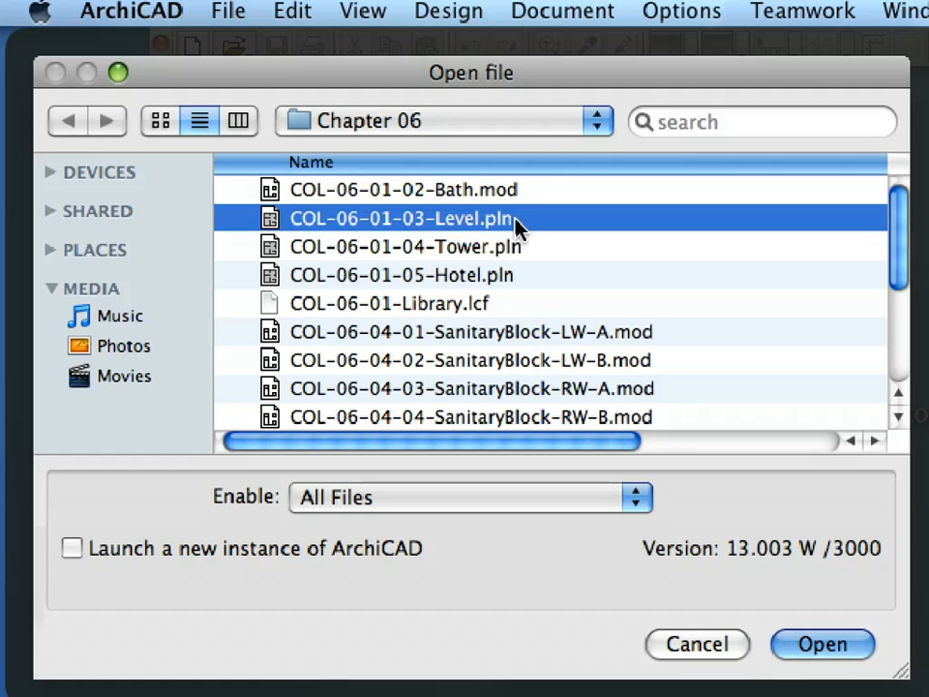
pyautogui.click(823, 644)
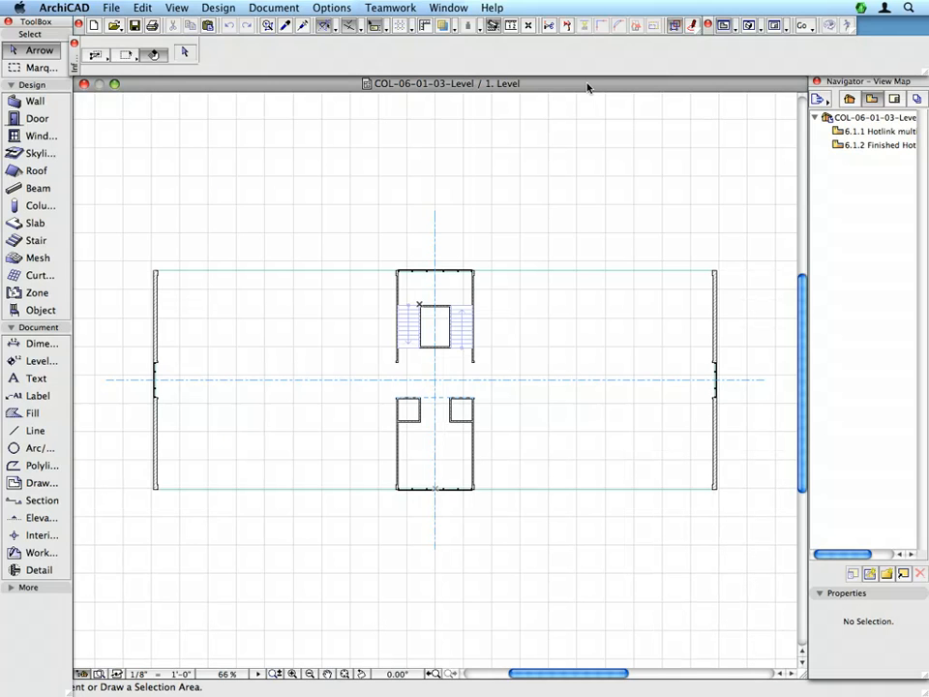
# Begin placing a hotlinked module in the room plan and request a new hotlink
pyautogui.click(110, 7)
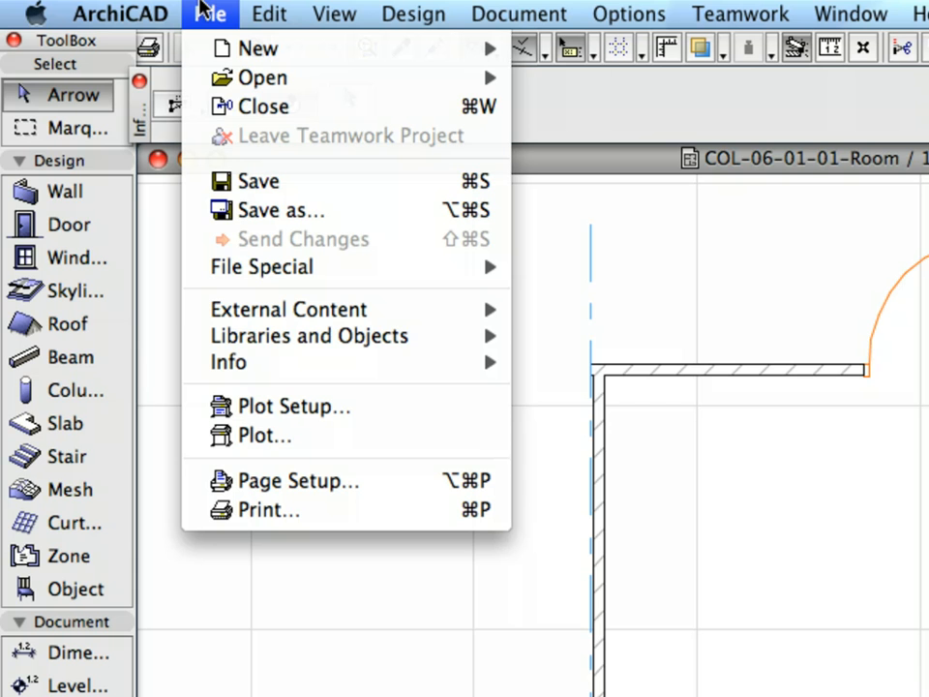
pyautogui.moveTo(291, 310)
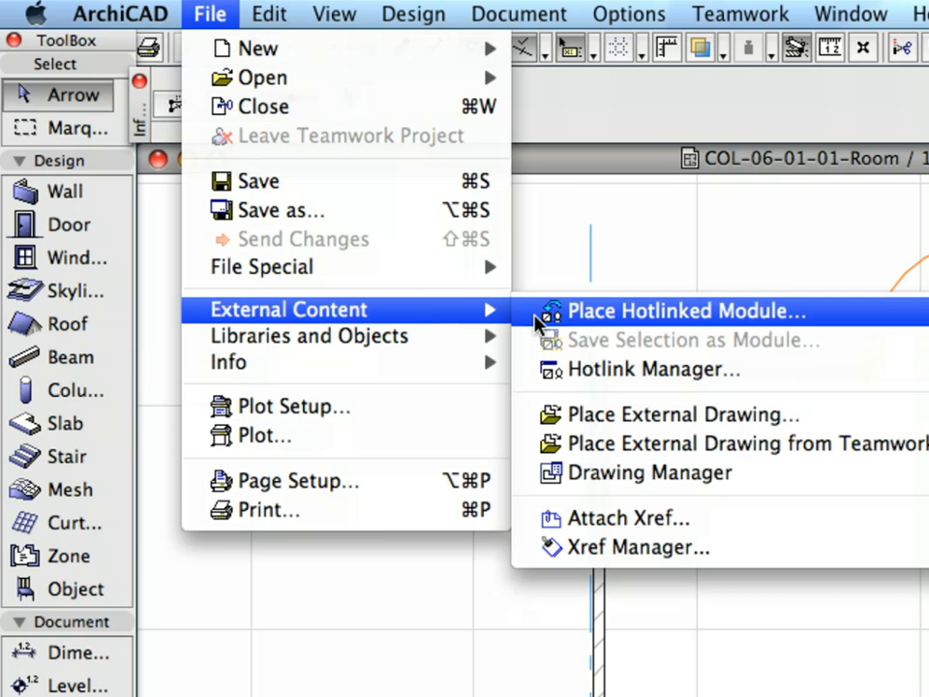
pyautogui.click(537, 322)
pyautogui.click(646, 429)
pyautogui.click(675, 124)
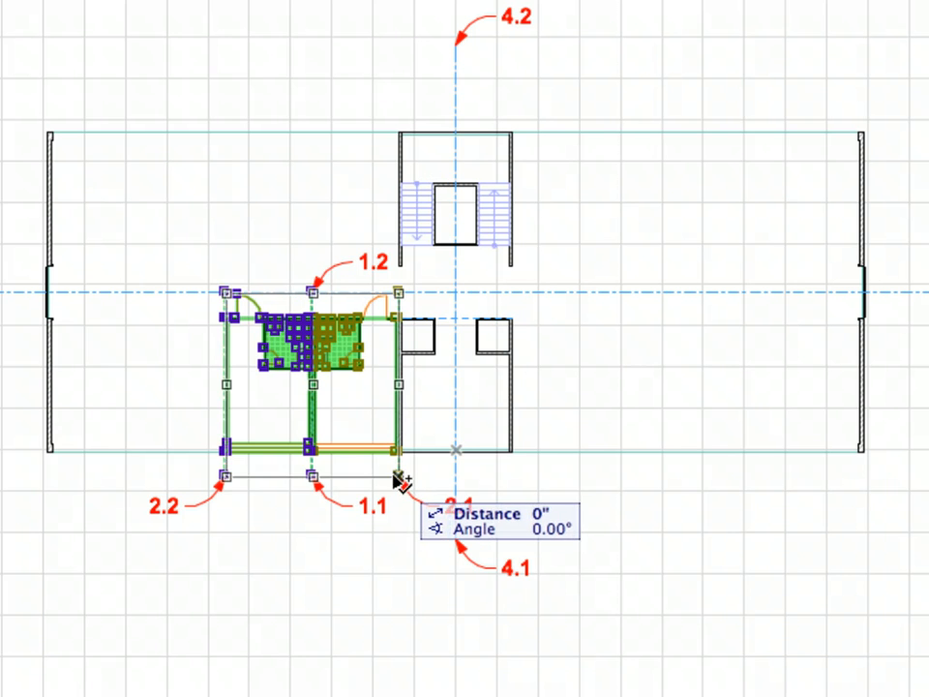
# Copy the pair of room modules from point 2.1 to 2.2 and mirror the left-hand rooms across axis 4.1–4.2
pyautogui.click(225, 477)
pyautogui.click(535, 539)
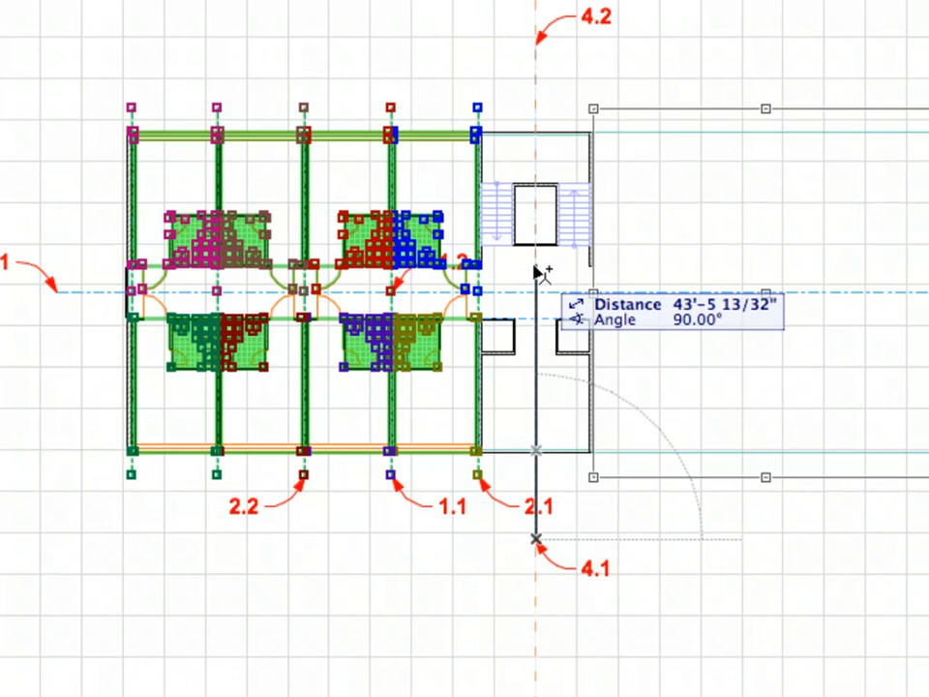
pyautogui.click(539, 55)
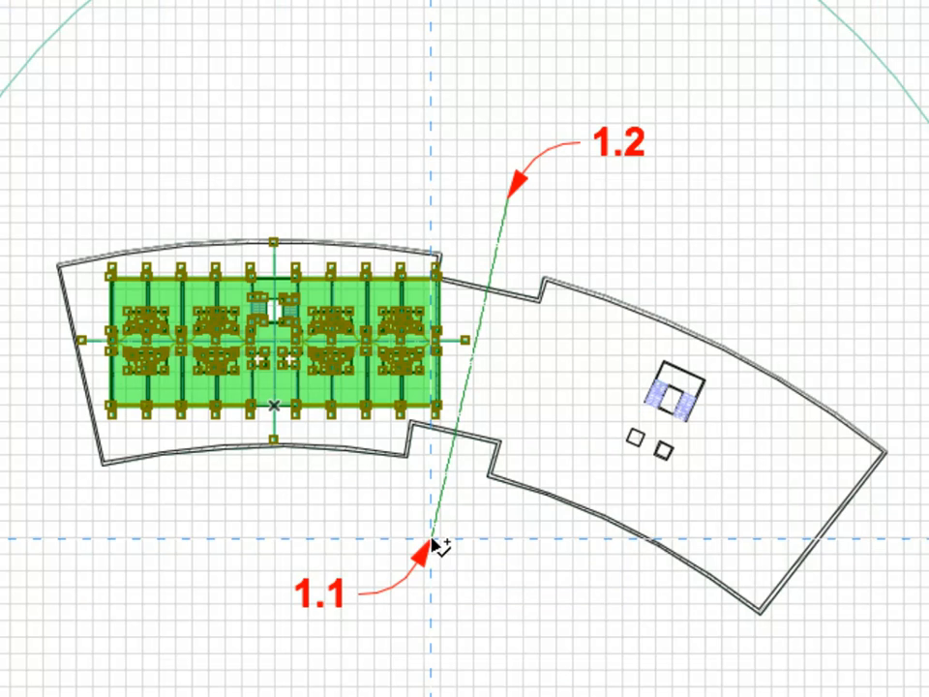
# Mirror a copy of the hotel's tower module across the slanted line from point 1.1 to point 1.2
pyautogui.click(433, 539)
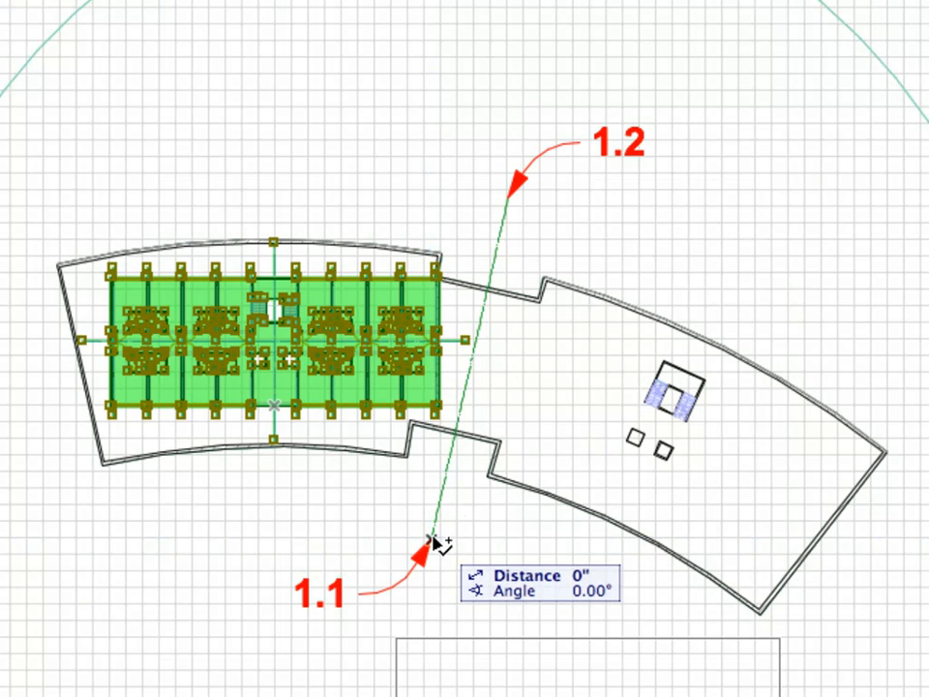
pyautogui.click(510, 198)
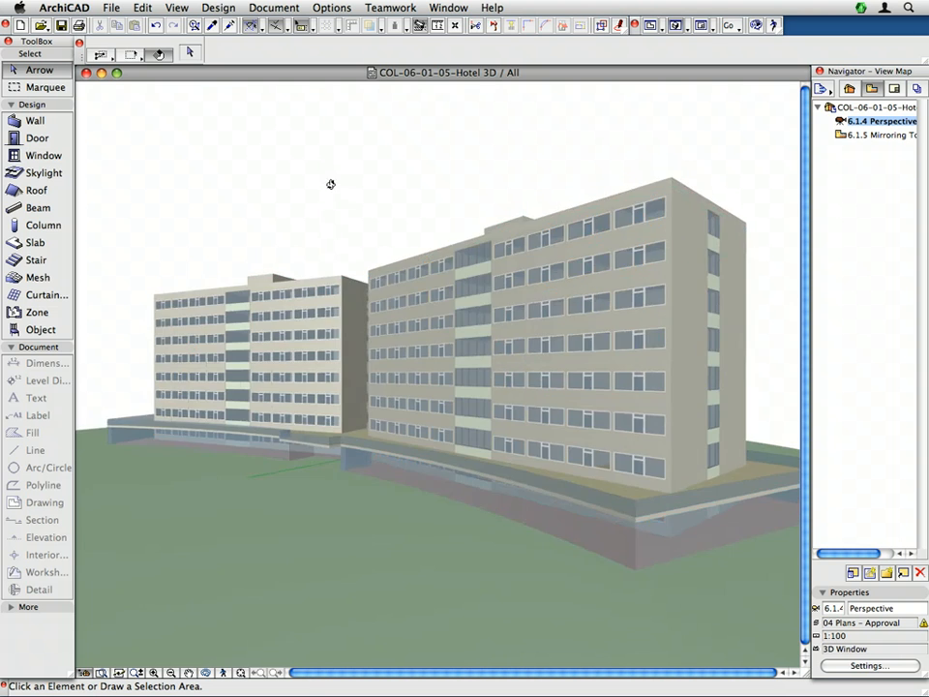
pyautogui.moveTo(332, 183)
pyautogui.keyDown('shift'); pyautogui.mouseDown(button='middle')
pyautogui.moveTo(330, 229)
pyautogui.moveTo(301, 306)
pyautogui.moveTo(211, 308)
pyautogui.moveTo(292, 308)
pyautogui.moveTo(487, 335)
pyautogui.moveTo(636, 310)
pyautogui.moveTo(686, 265)
pyautogui.moveTo(706, 213)
pyautogui.moveTo(328, 369)
pyautogui.moveTo(475, 348)
pyautogui.moveTo(510, 373)
pyautogui.mouseUp(button='middle'); pyautogui.keyUp('shift')
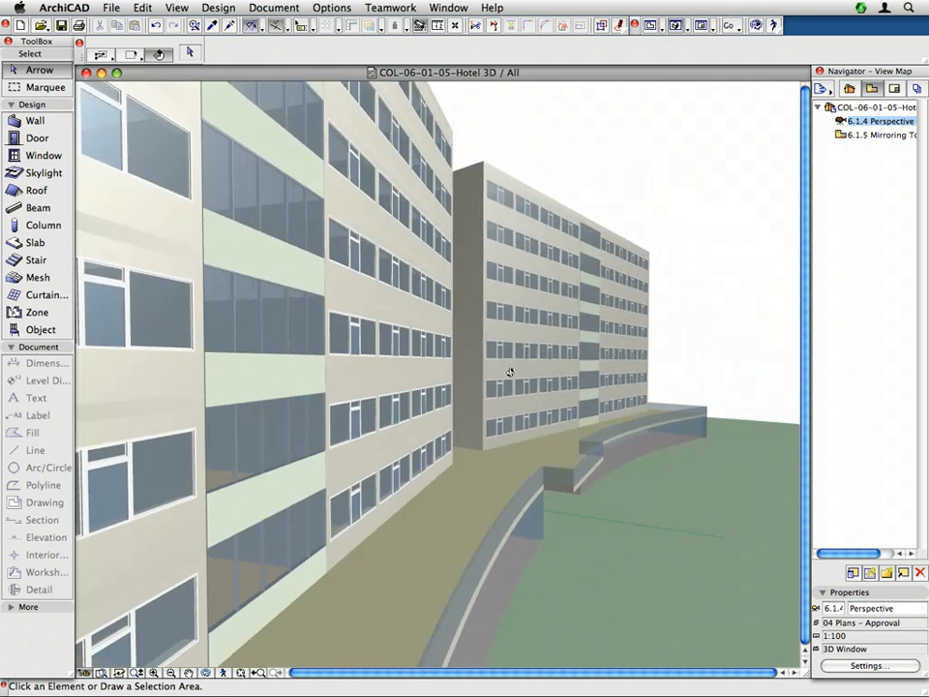
pyautogui.scroll(-5, 511, 375)
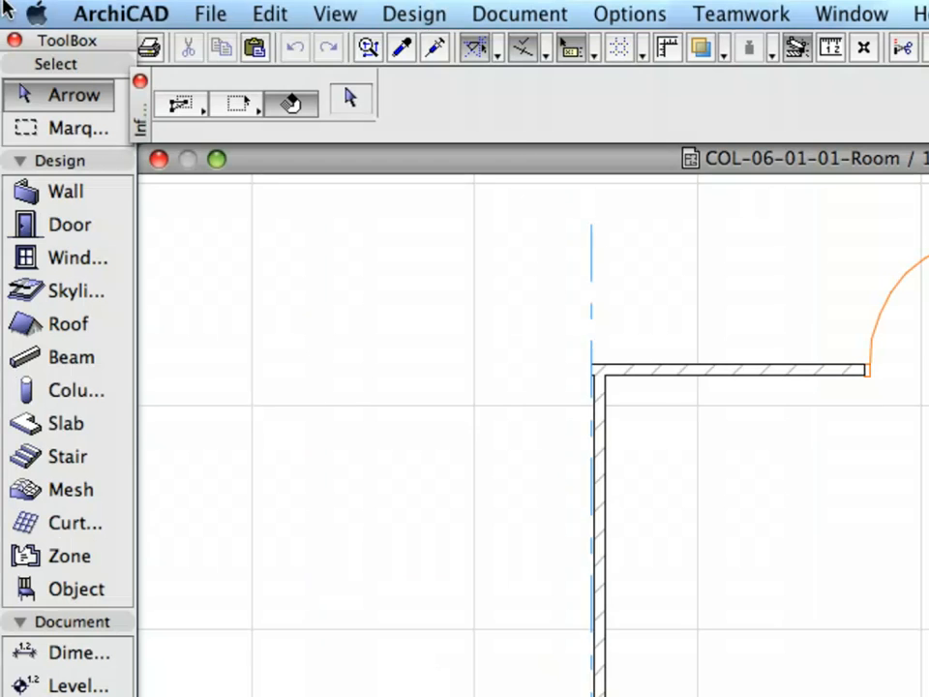
# Add COL-06-01-Library.lcf from the Chapter 06 folder as a linked library of the room project and reload the libraries
pyautogui.click(201, 14)
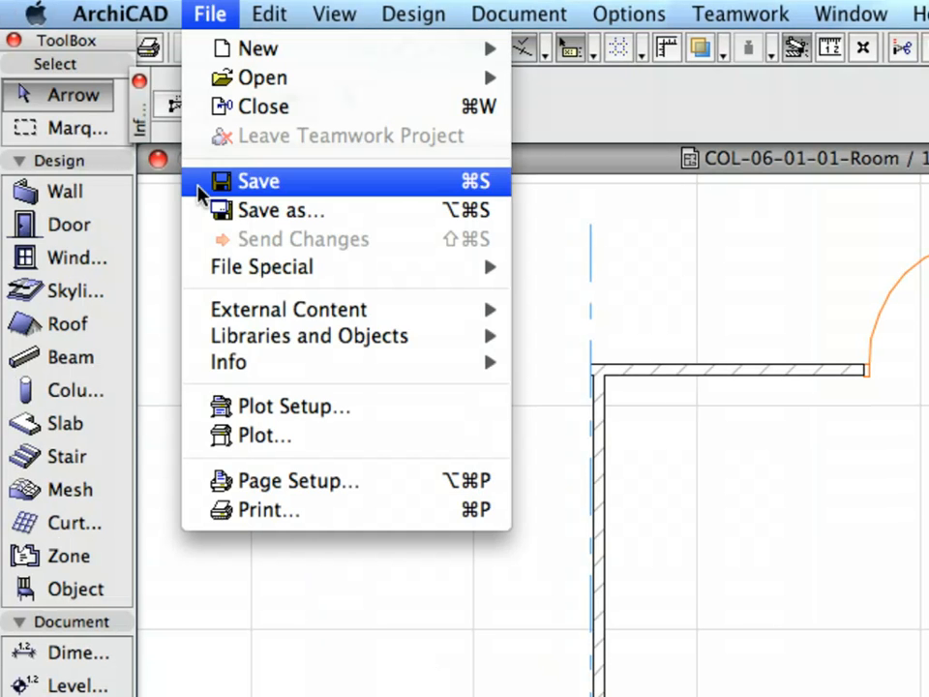
pyautogui.moveTo(256, 338)
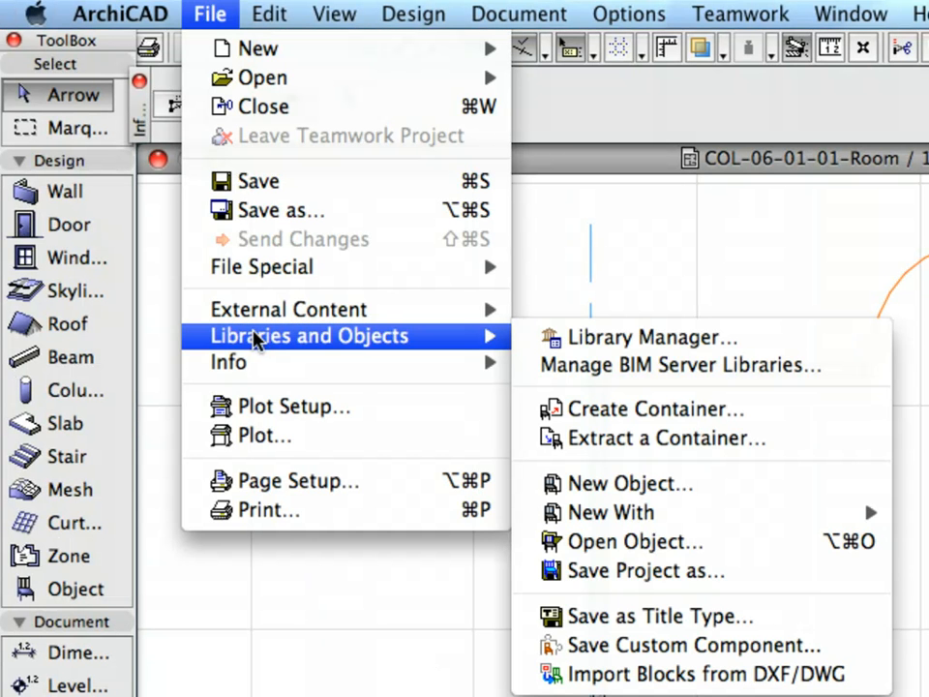
pyautogui.click(795, 349)
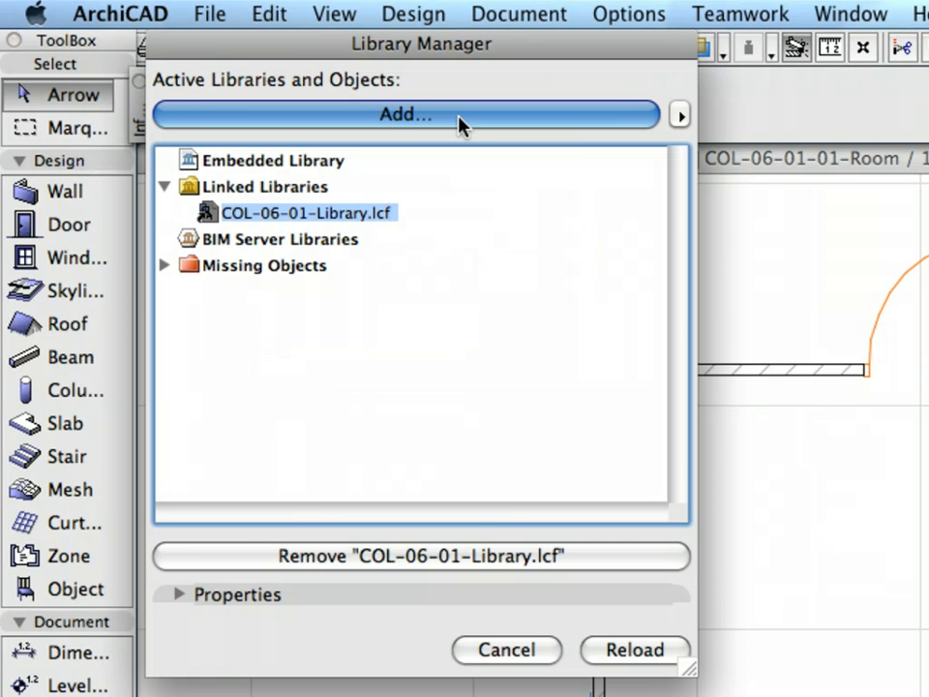
pyautogui.click(461, 121)
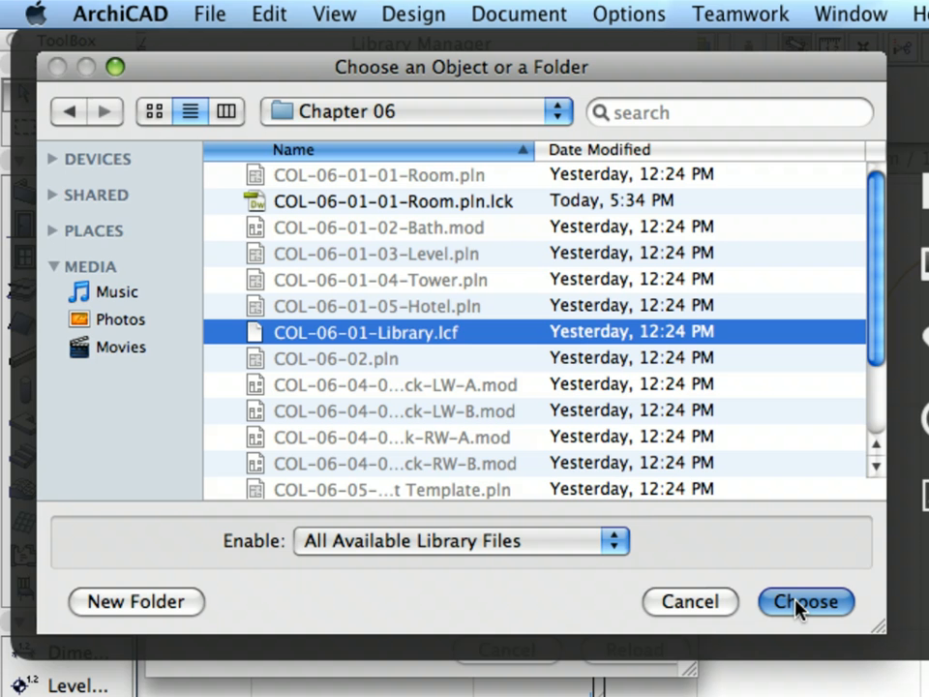
pyautogui.click(797, 603)
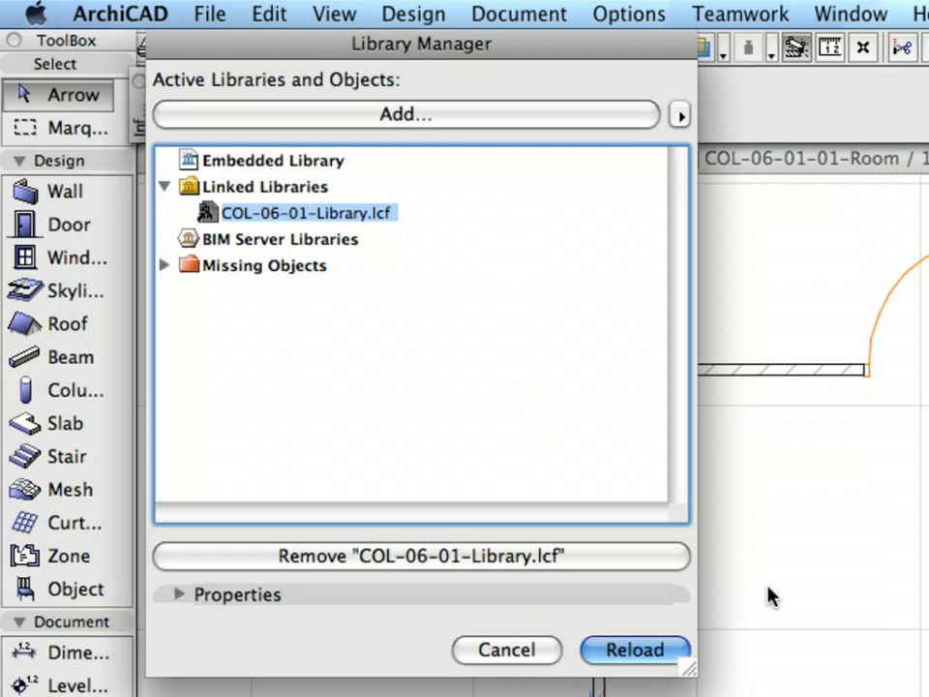
pyautogui.click(675, 655)
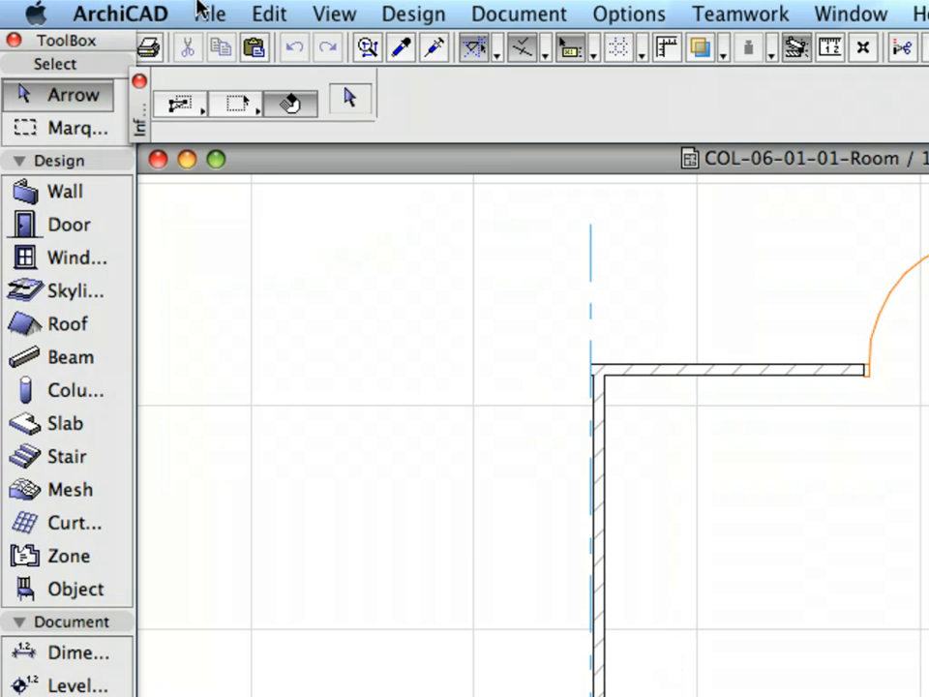
# Start placing a hotlinked module in the room plan and create a new hotlink from a file
pyautogui.click(204, 13)
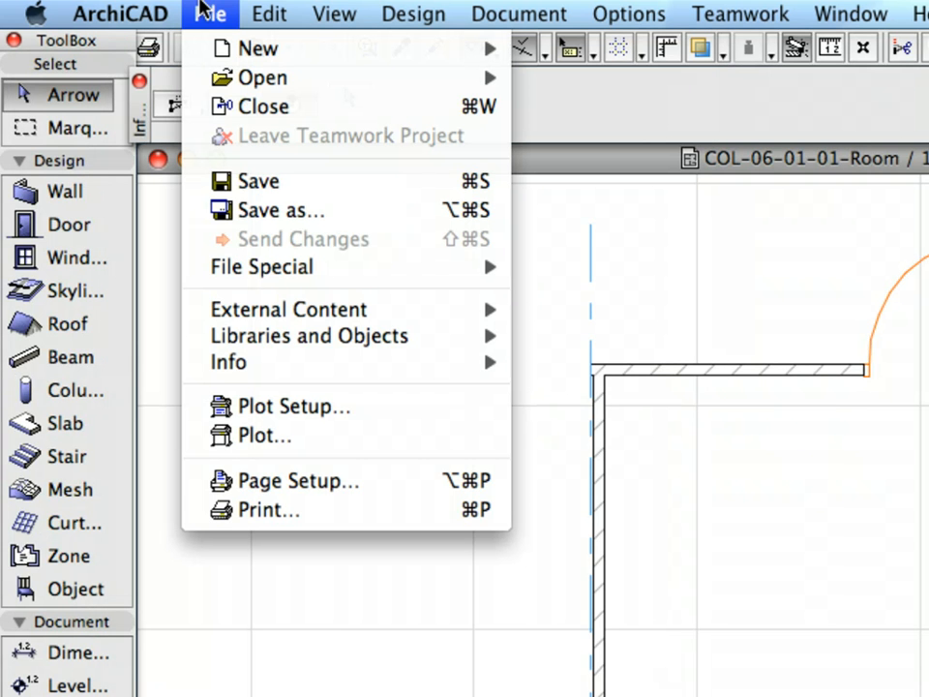
pyautogui.moveTo(484, 310)
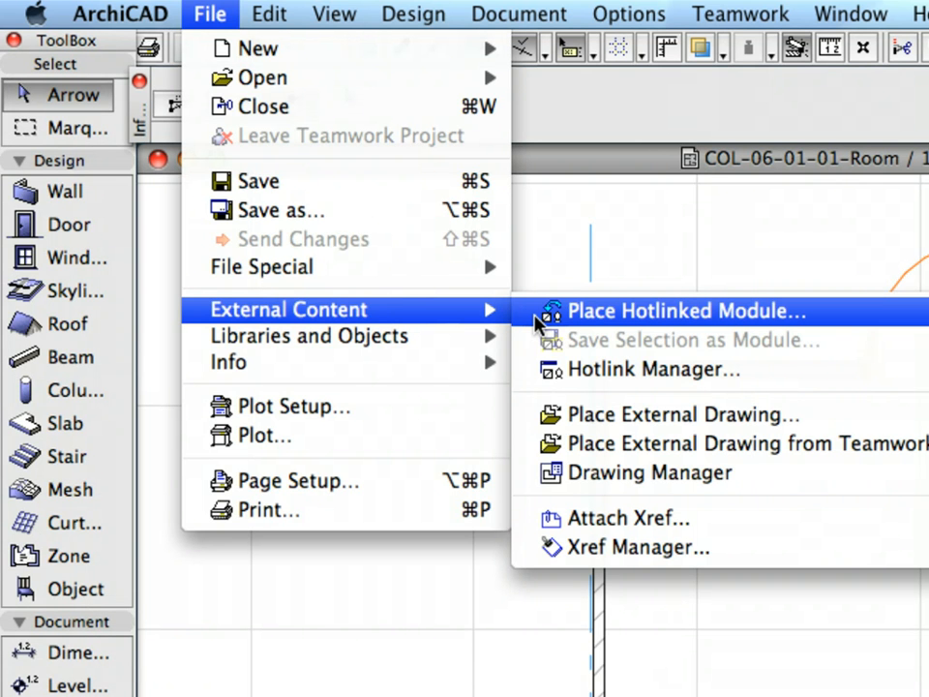
pyautogui.click(538, 323)
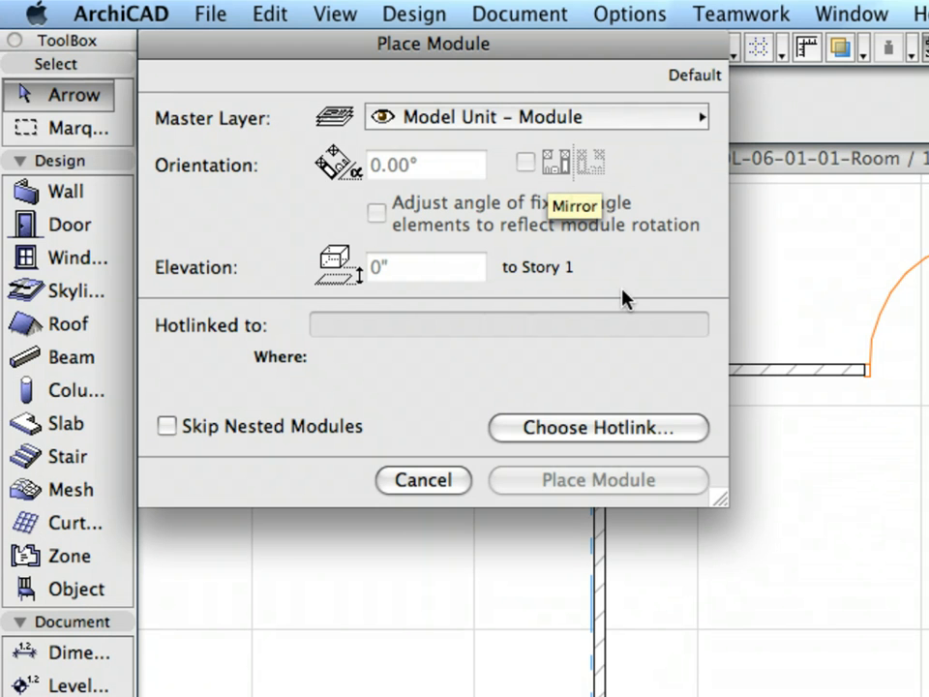
pyautogui.click(646, 434)
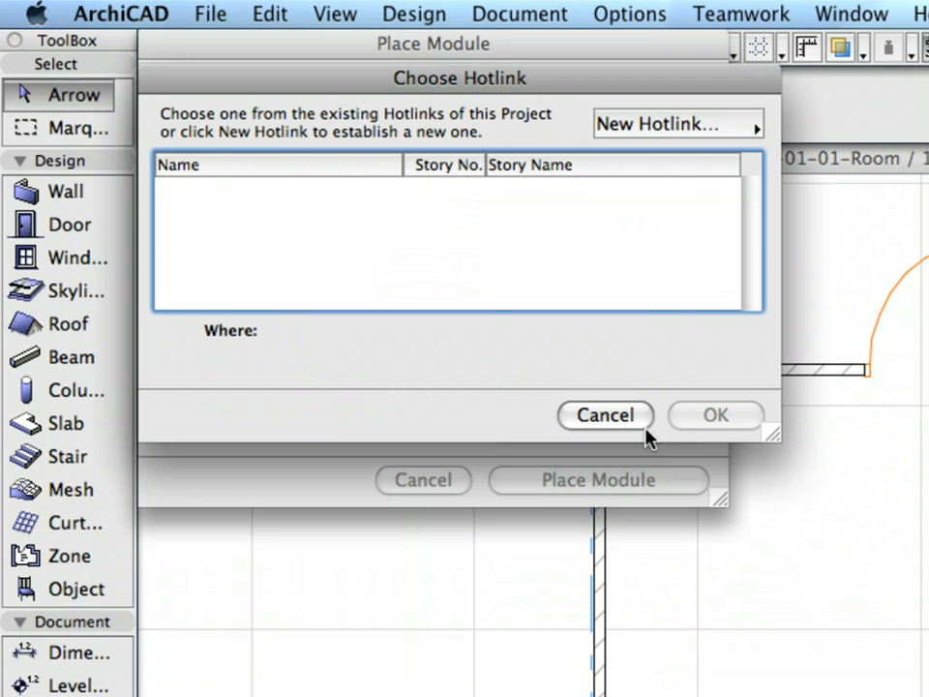
pyautogui.click(677, 125)
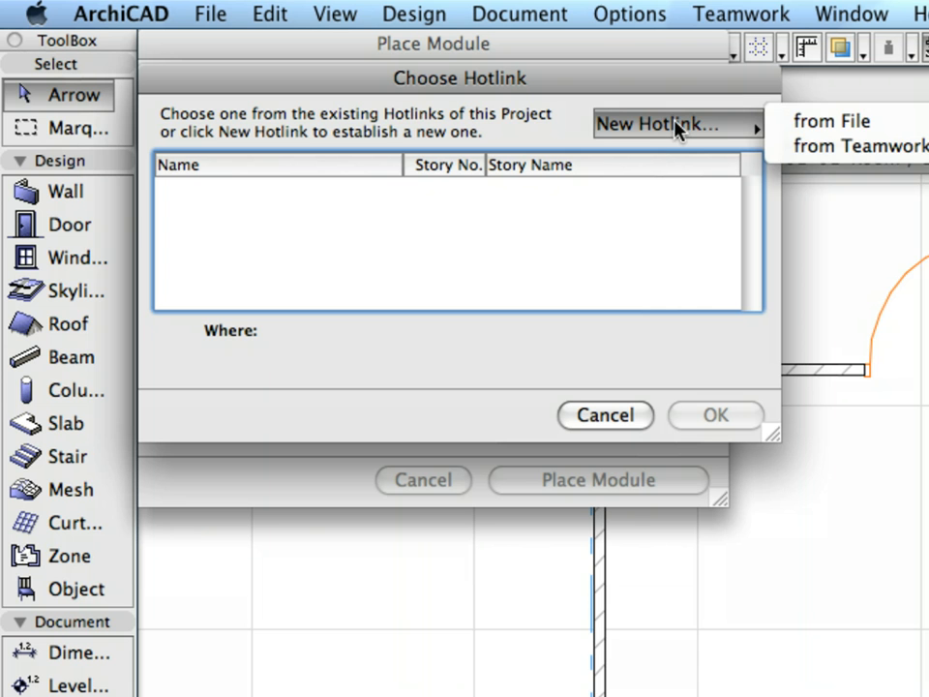
pyautogui.click(771, 133)
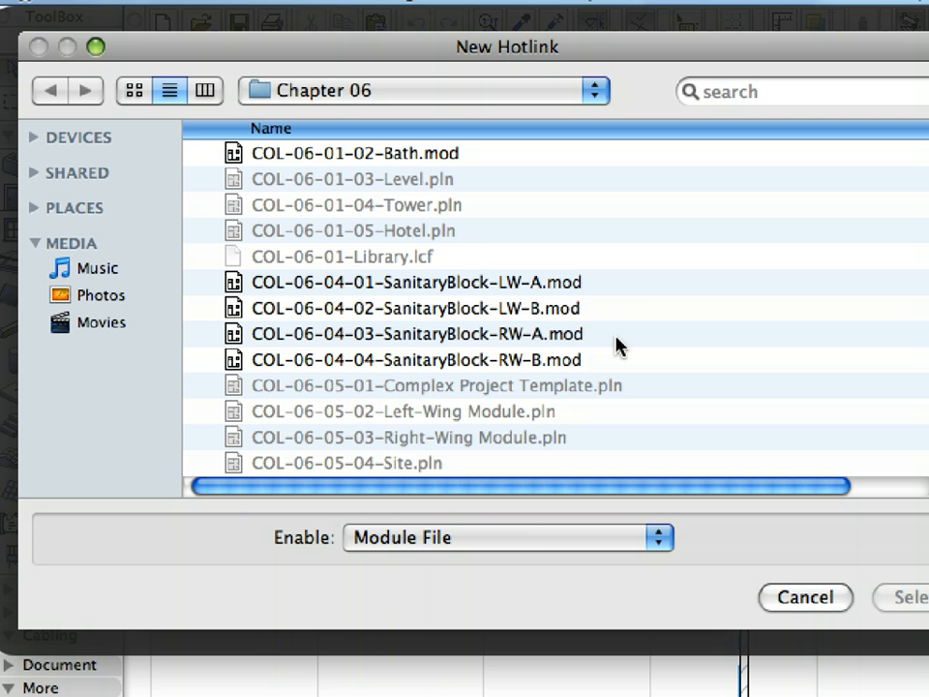
# Keep the Module File type, choose COL-06-01-02-Bath.mod as the hotlink source and place the bath module in the room
pyautogui.click(513, 538)
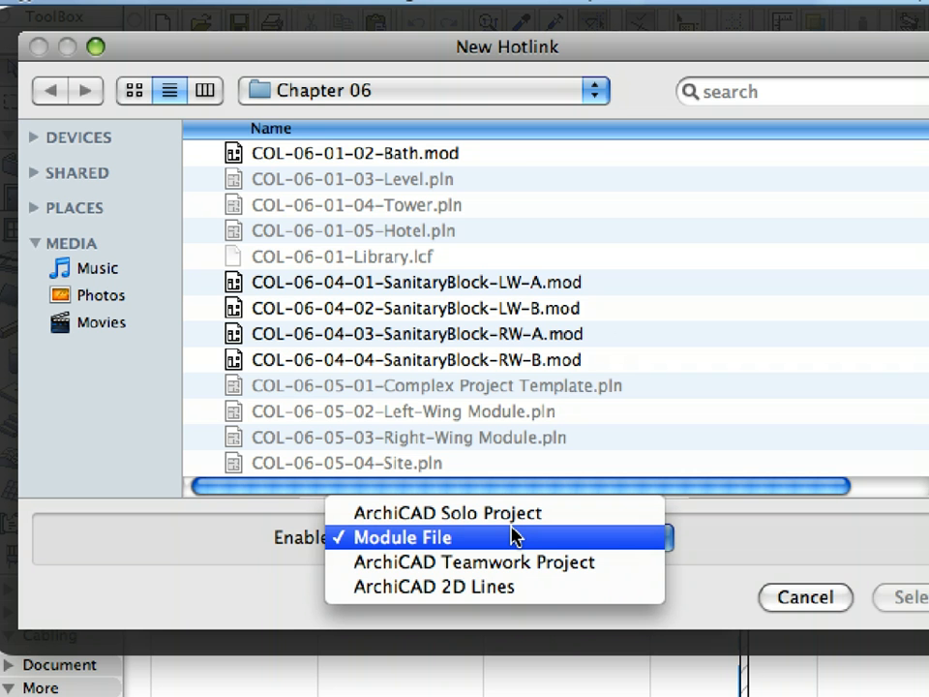
pyautogui.click(513, 538)
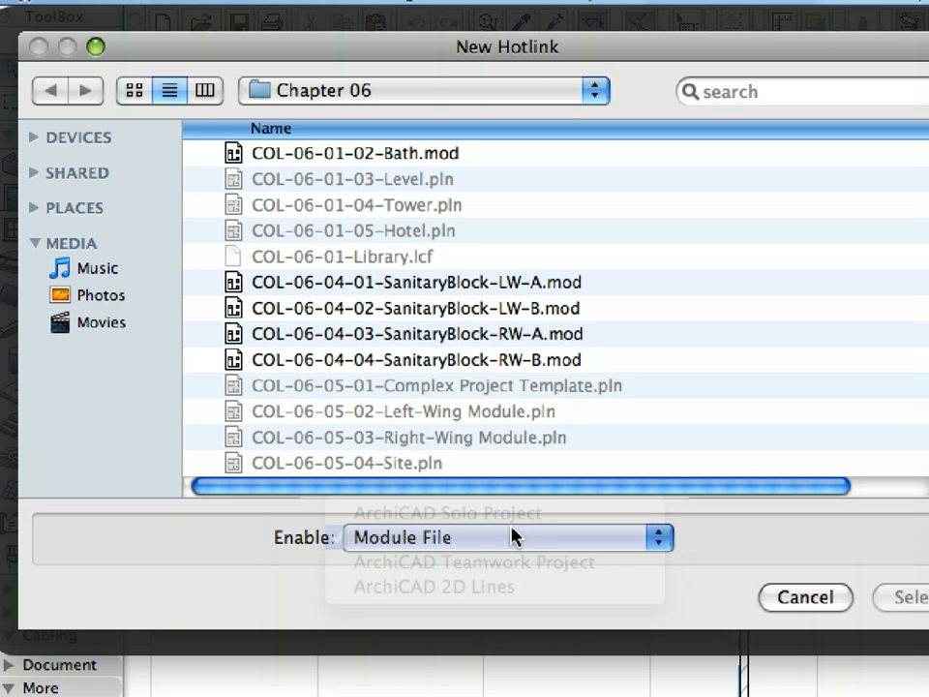
pyautogui.click(427, 158)
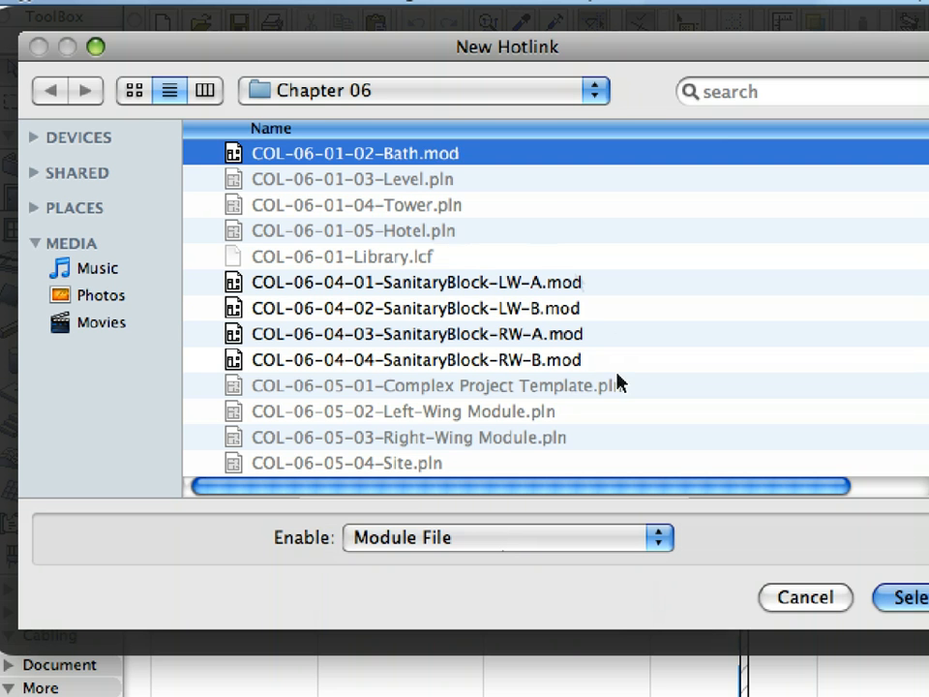
pyautogui.click(889, 600)
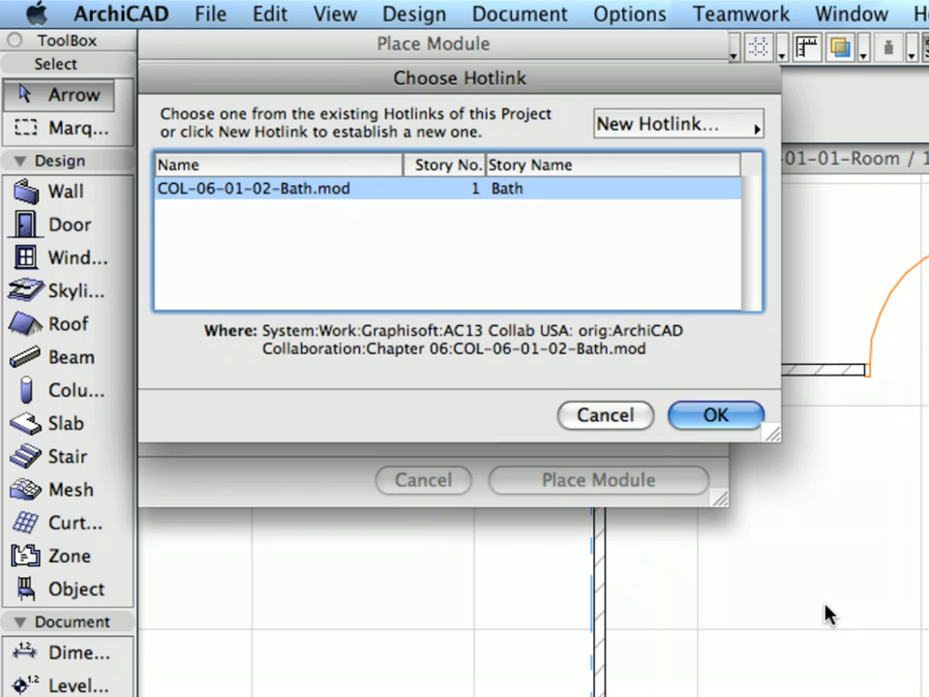
pyautogui.click(716, 416)
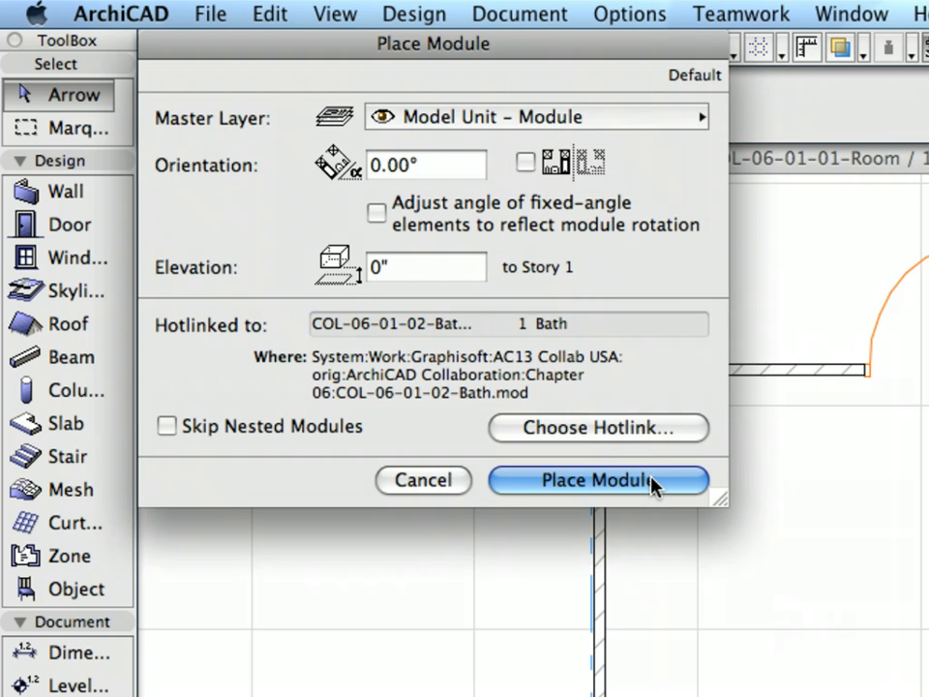
pyautogui.click(654, 484)
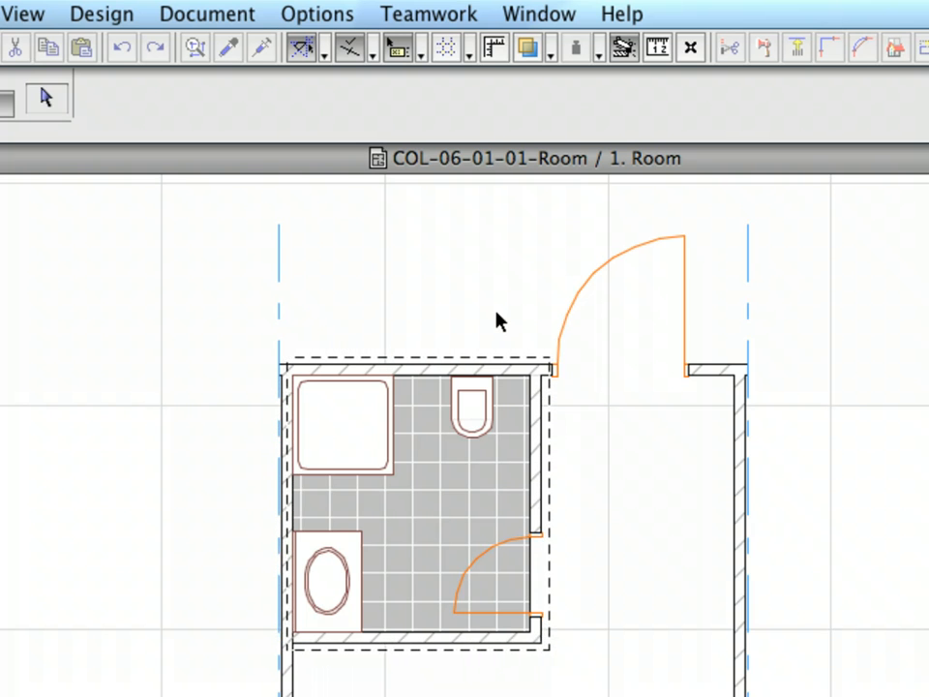
# Drop the placed bath module at its current position in the room plan and select it as one unit
pyautogui.click(495, 318)
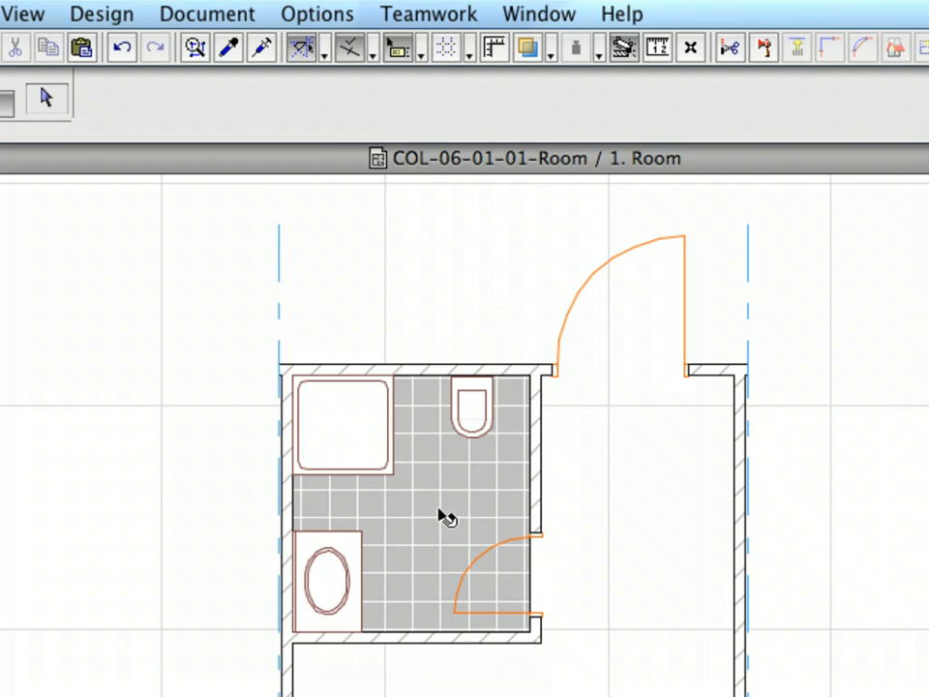
pyautogui.scroll(2, 379, 614)
pyautogui.scroll(1, 379, 615)
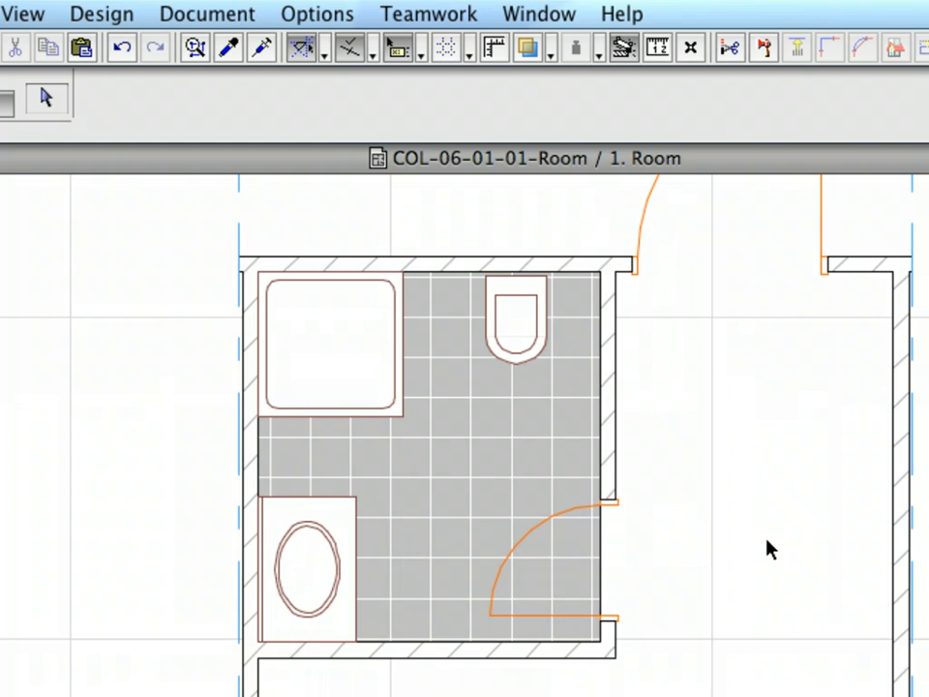
pyautogui.moveTo(474, 404)
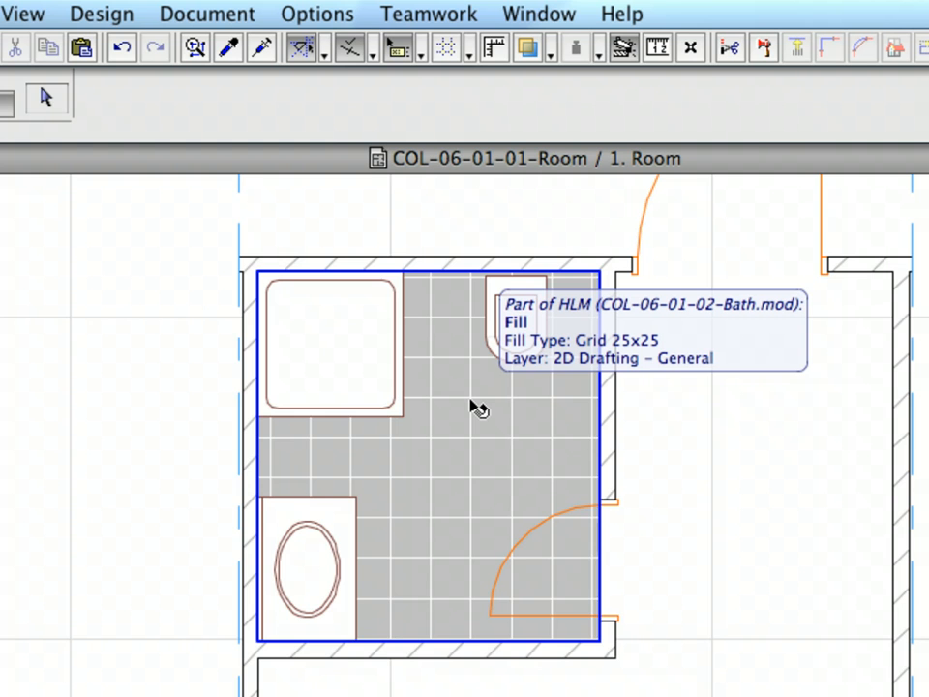
pyautogui.click(474, 405)
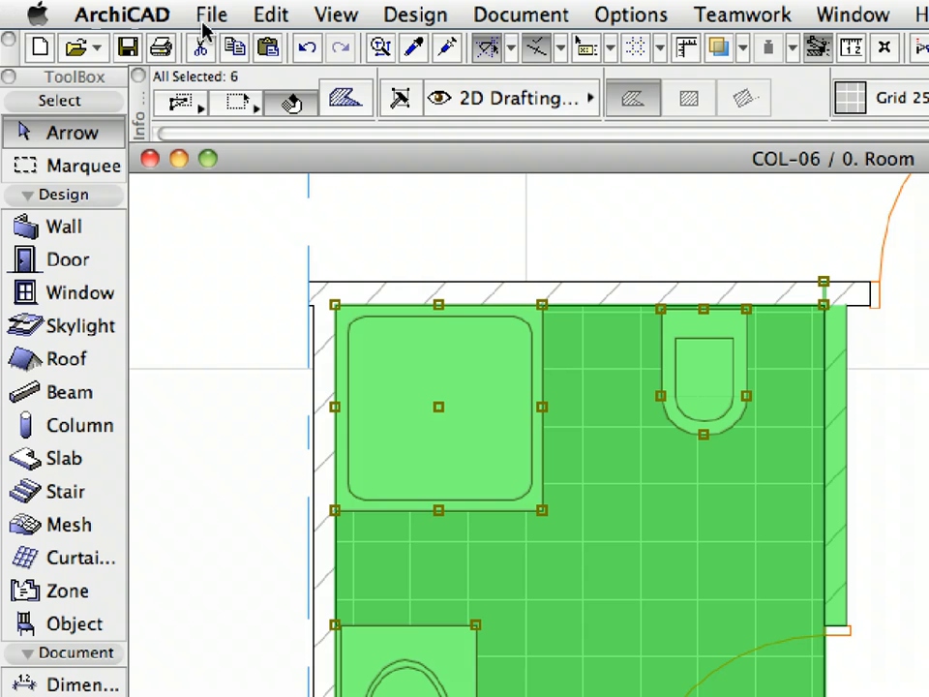
# Close the current room project
pyautogui.click(211, 13)
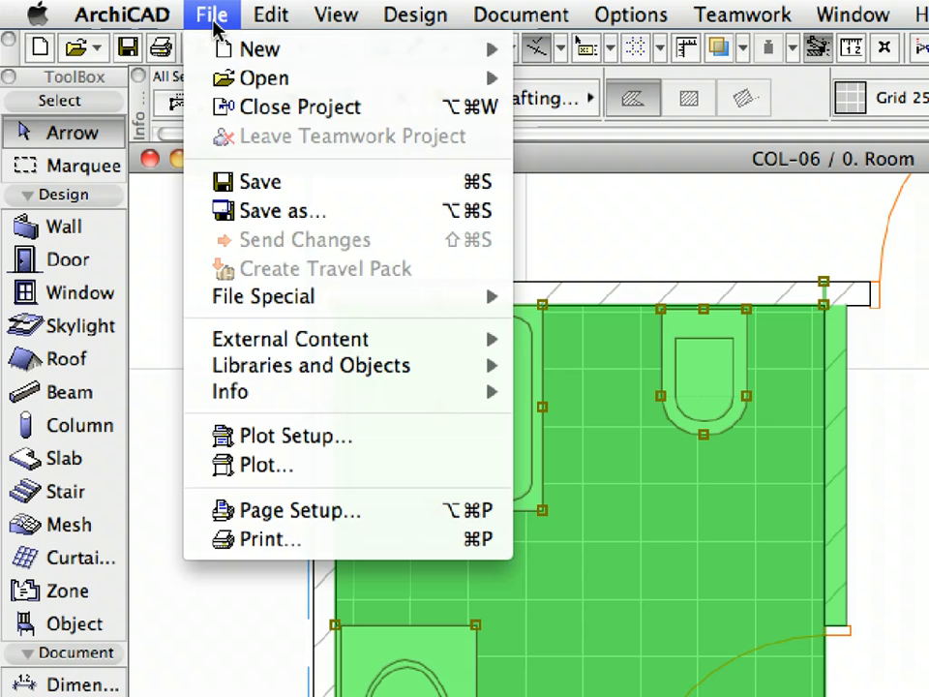
pyautogui.click(329, 194)
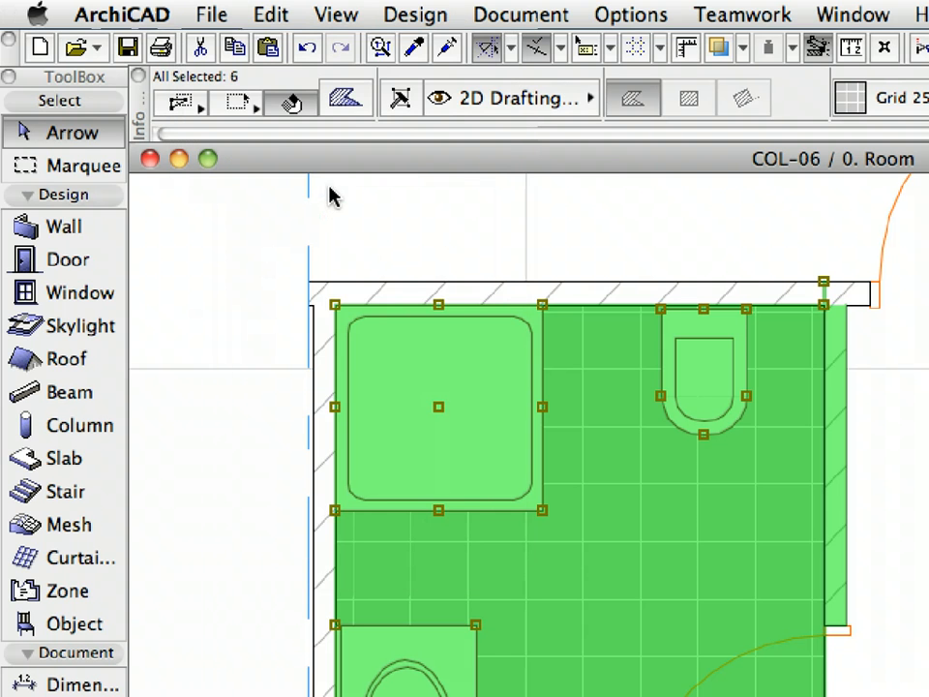
pyautogui.click(220, 23)
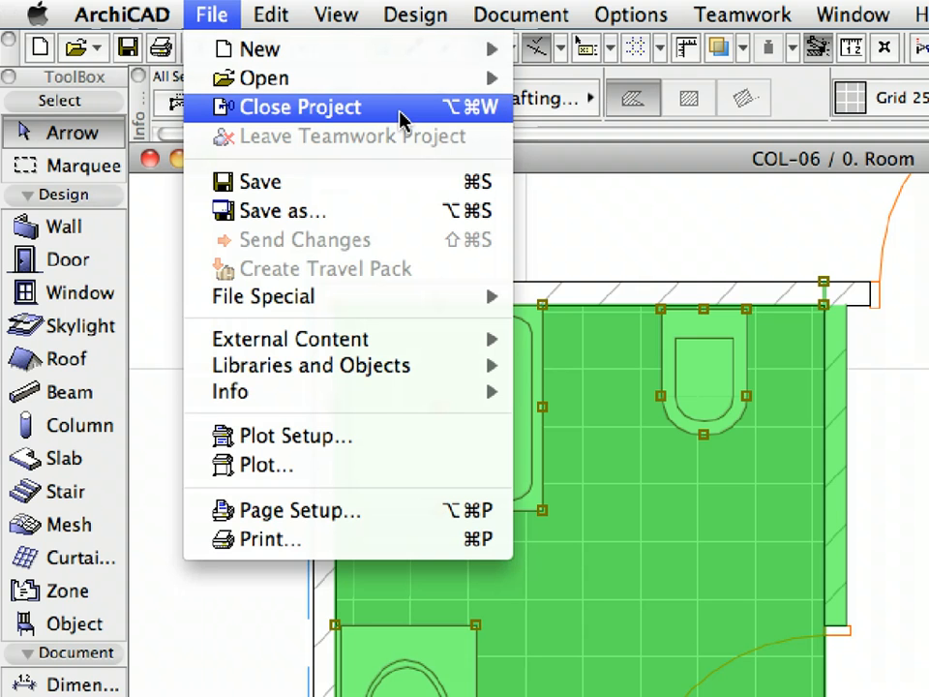
pyautogui.click(401, 115)
# Open the project COL-06-01-03-Level.pln from the Chapter 06 folder
pyautogui.click(216, 16)
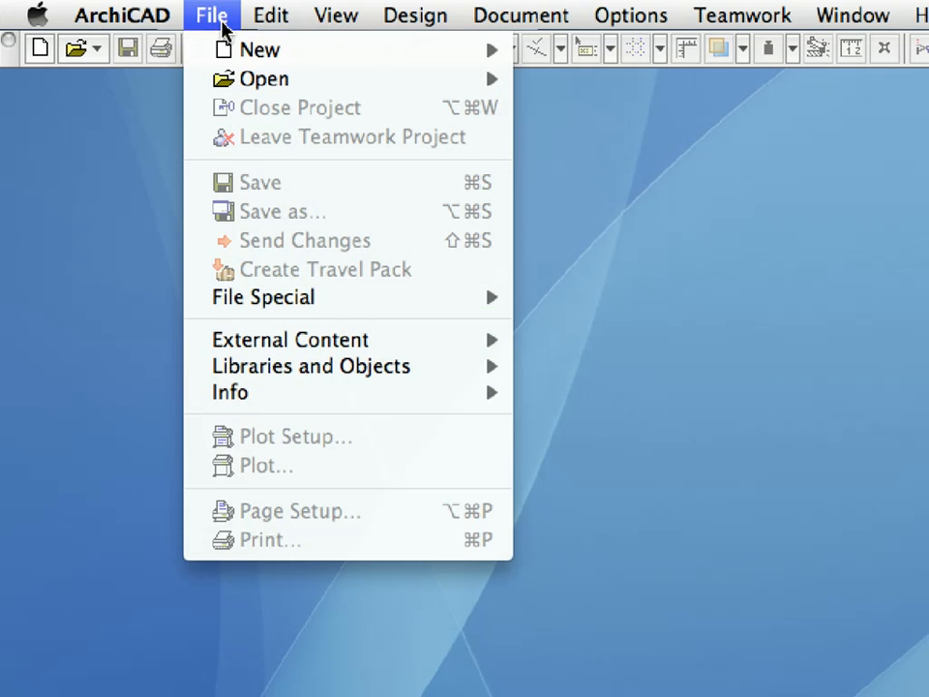
pyautogui.moveTo(260, 78)
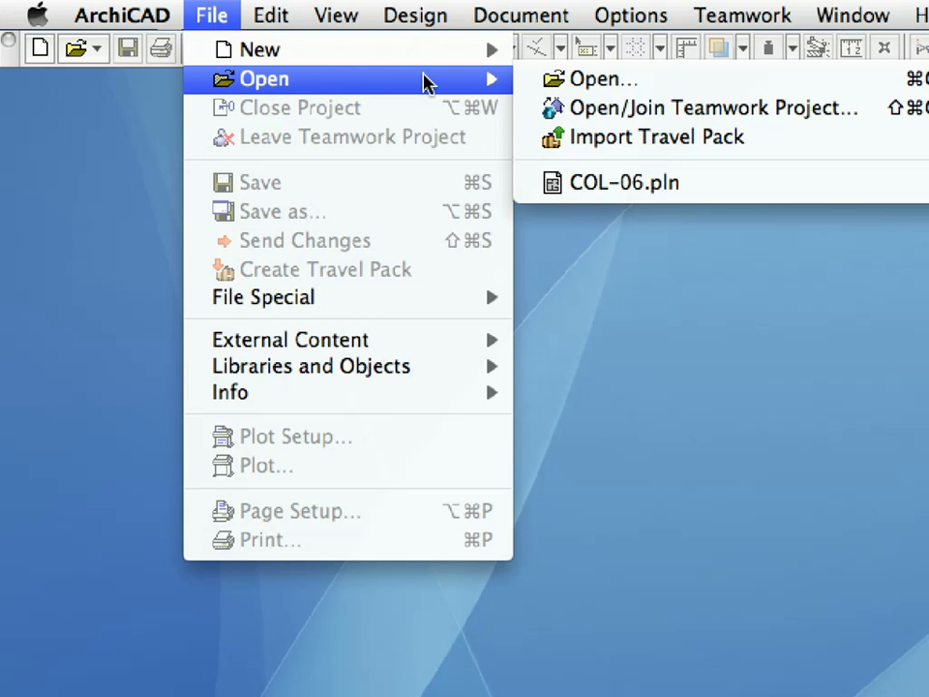
pyautogui.click(691, 83)
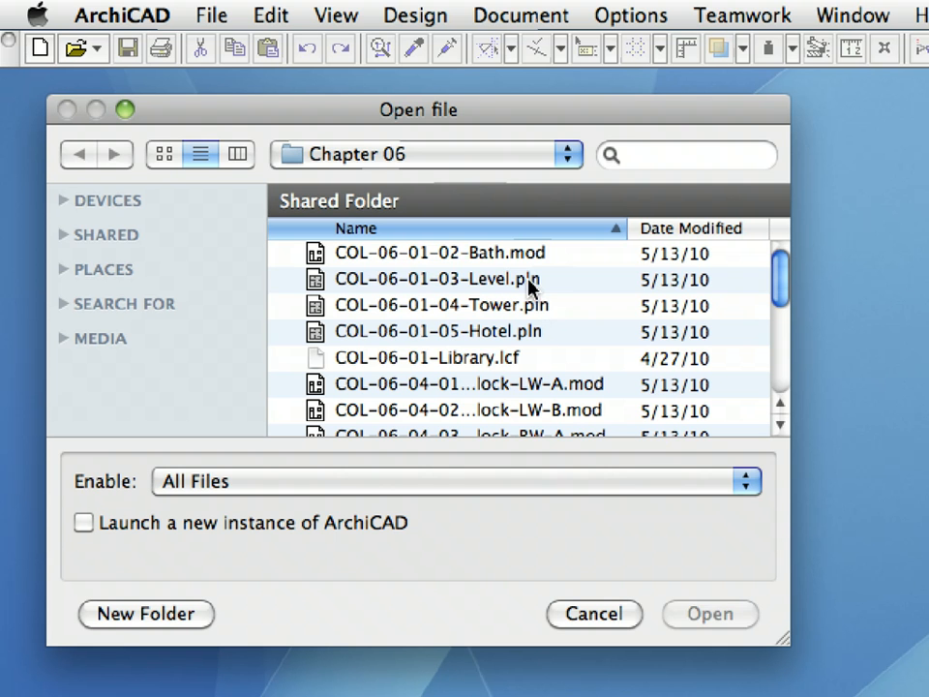
pyautogui.click(529, 280)
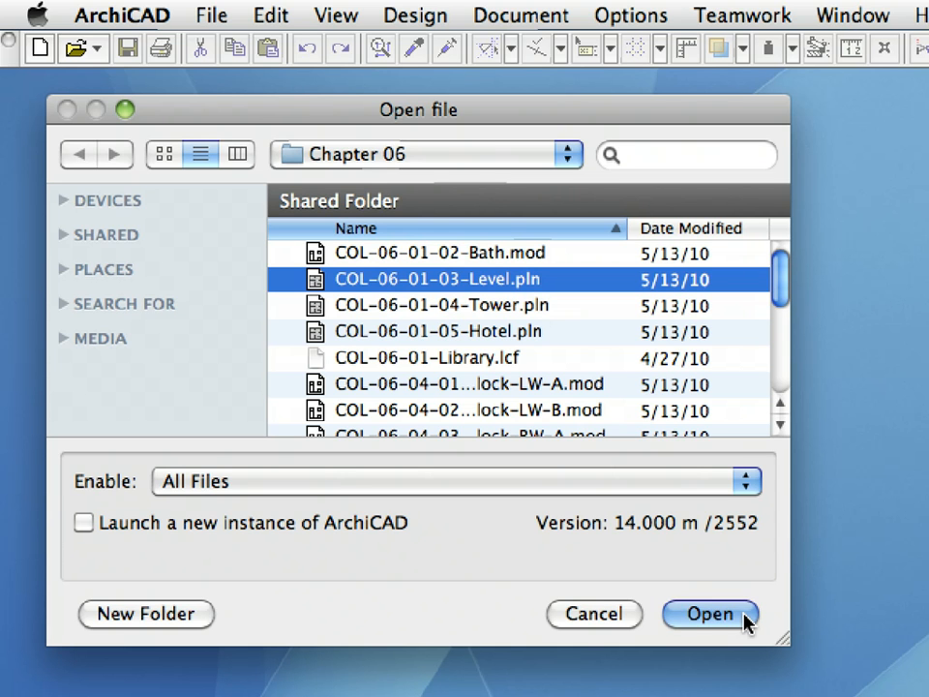
pyautogui.click(710, 614)
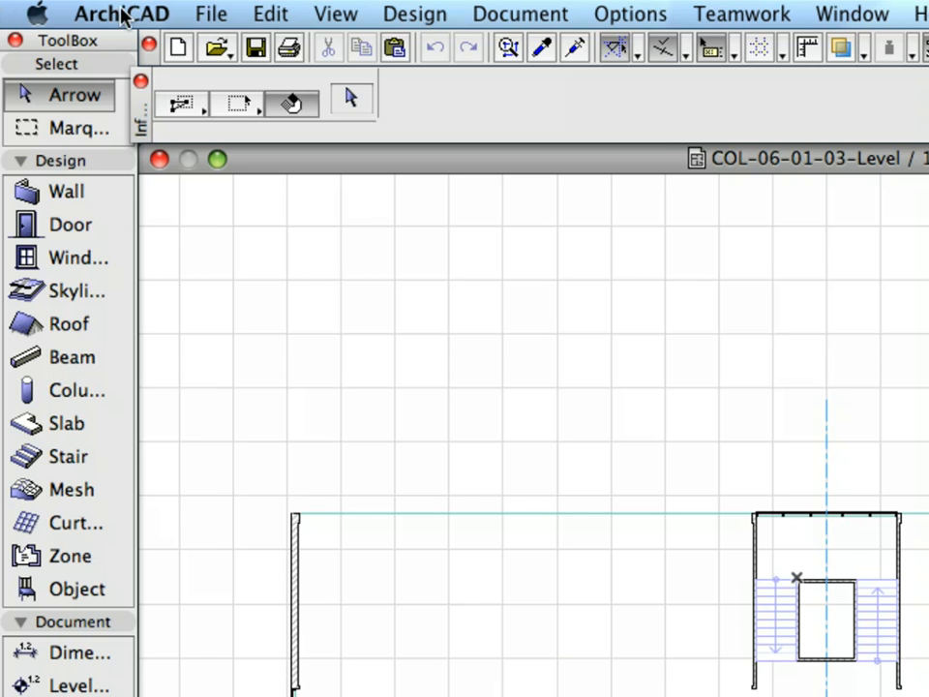
# Start placing a hotlinked module in the level plan and create a new hotlink from a file
pyautogui.click(112, 6)
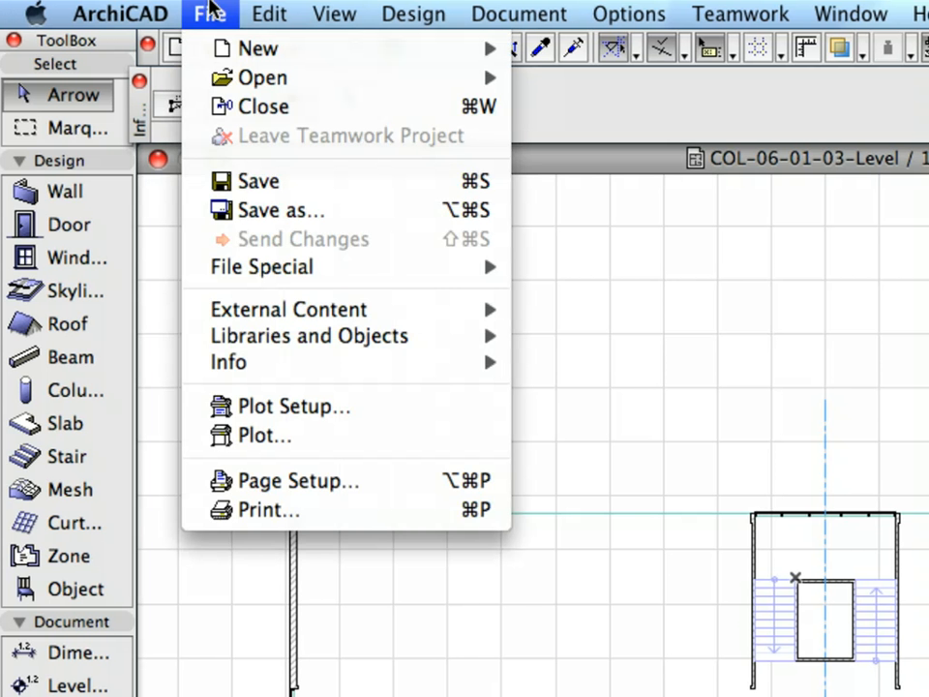
pyautogui.moveTo(290, 311)
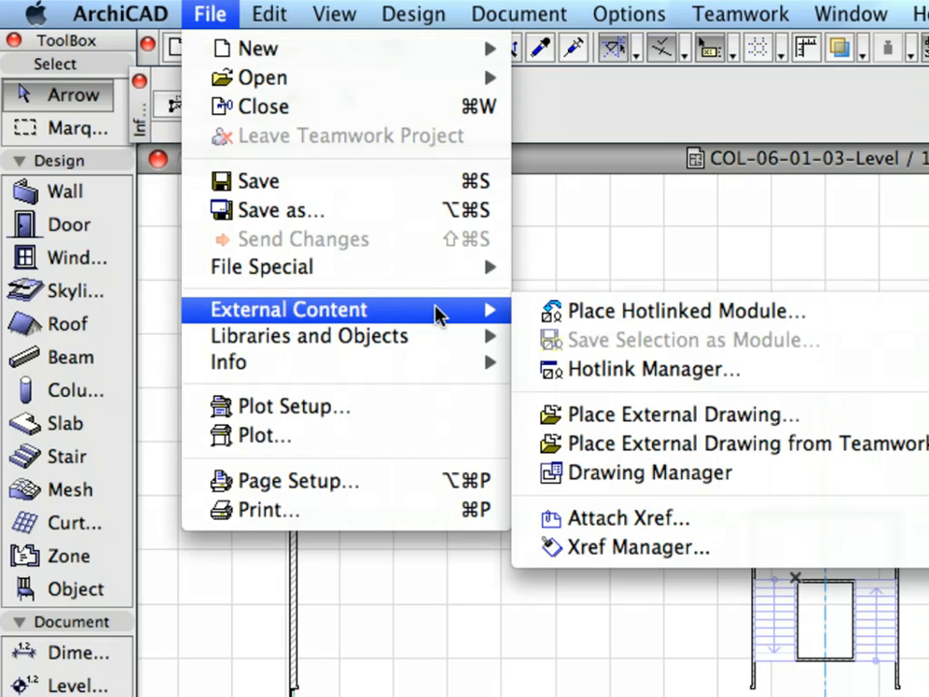
pyautogui.click(545, 312)
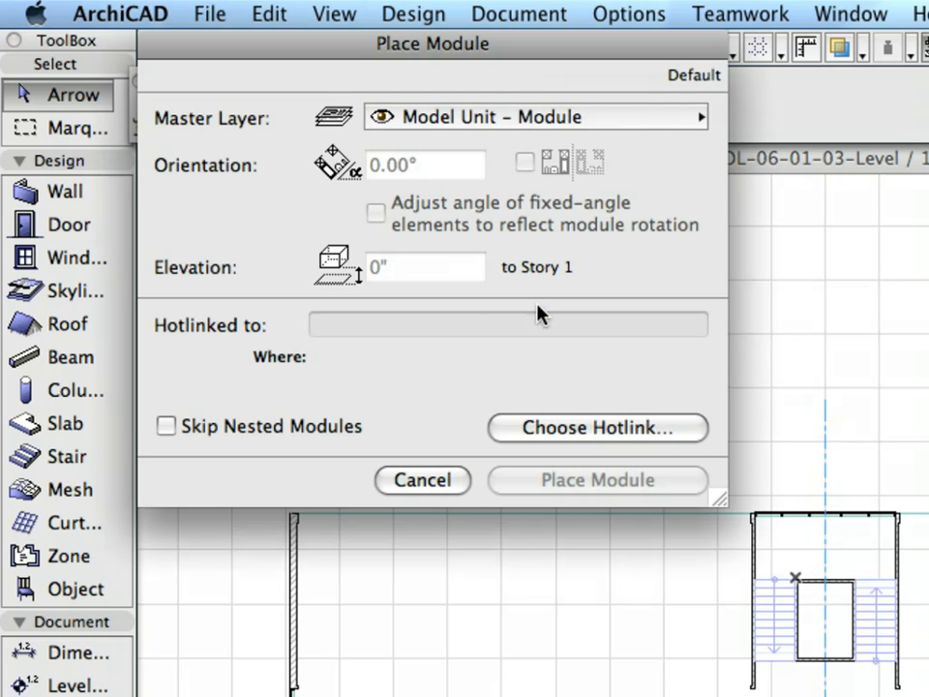
pyautogui.click(627, 437)
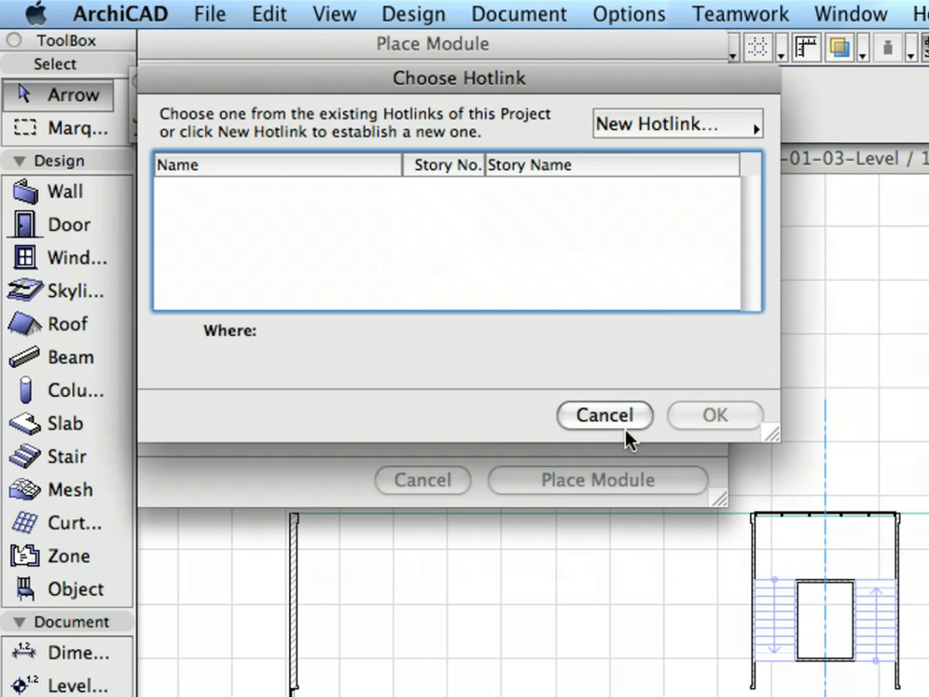
pyautogui.click(627, 126)
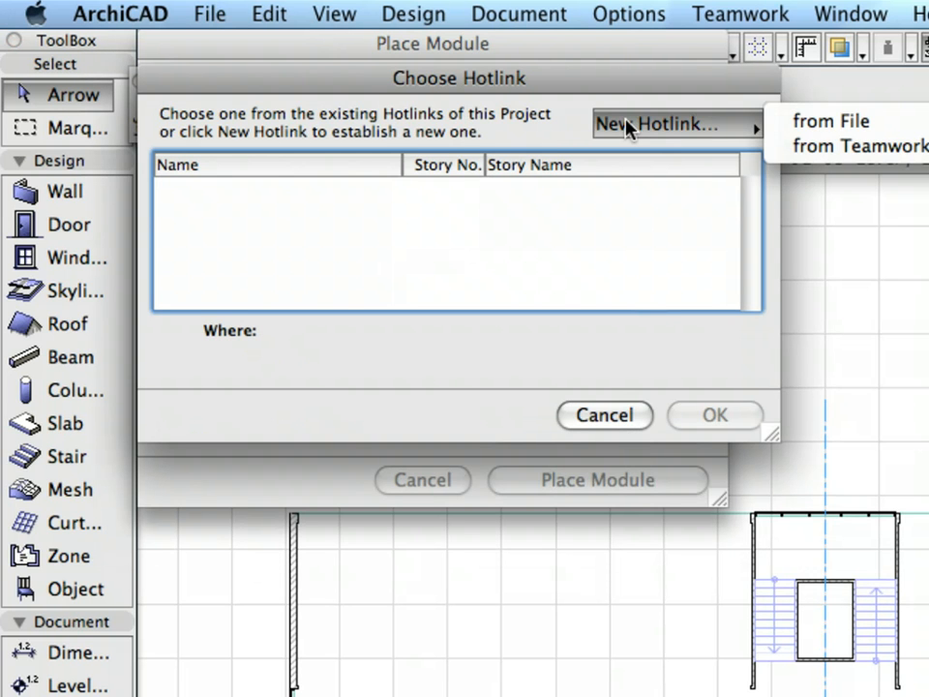
pyautogui.click(782, 124)
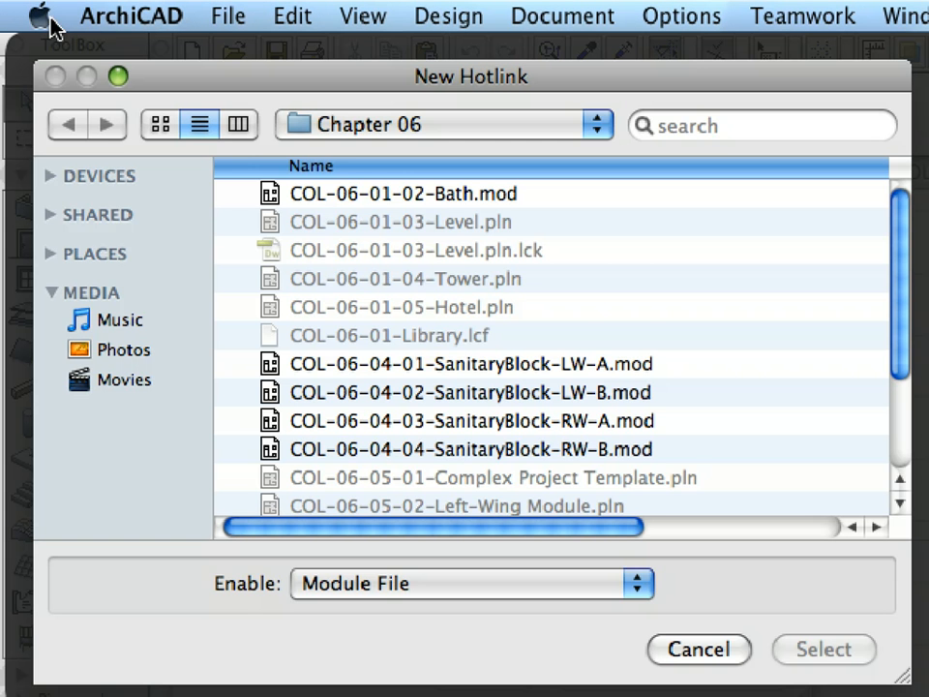
# Switch the source type to ArchiCAD Solo Project and link the Room story of COL-06-01-01-Room.pln
pyautogui.scroll(-5, 509, 468)
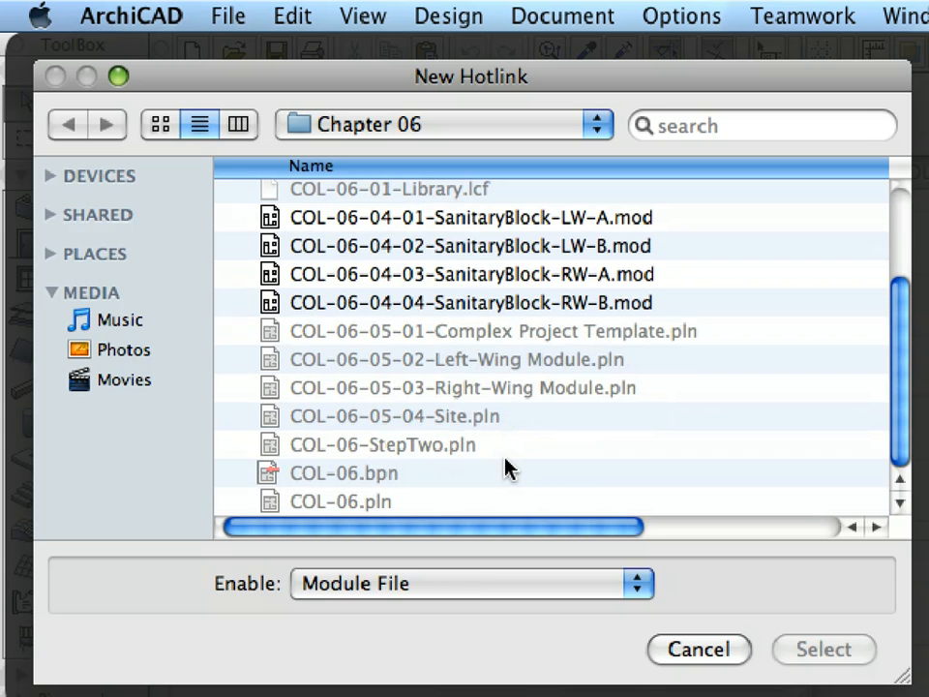
pyautogui.click(478, 595)
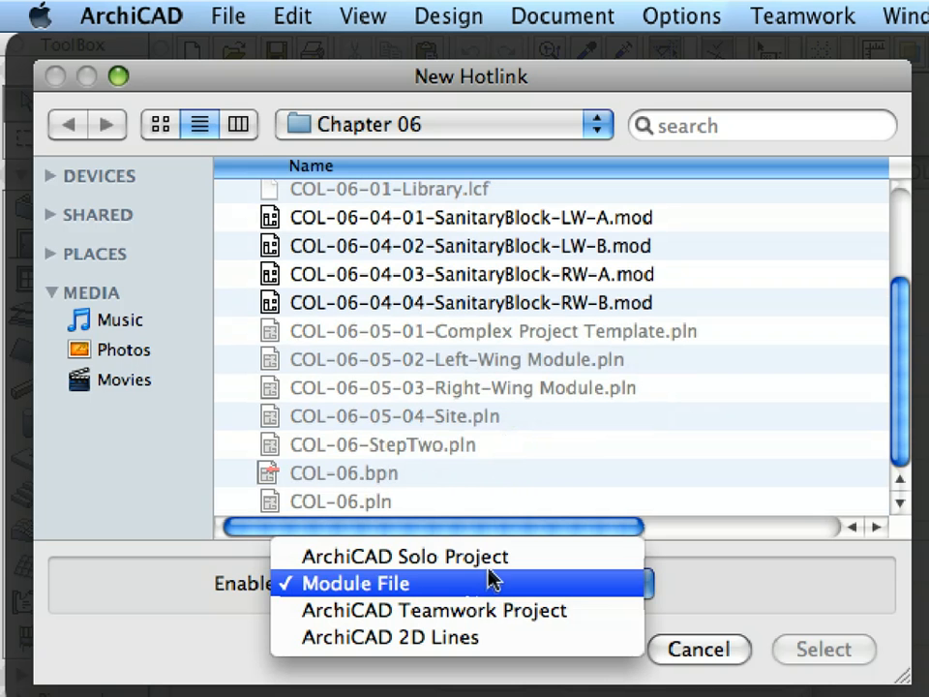
pyautogui.click(494, 562)
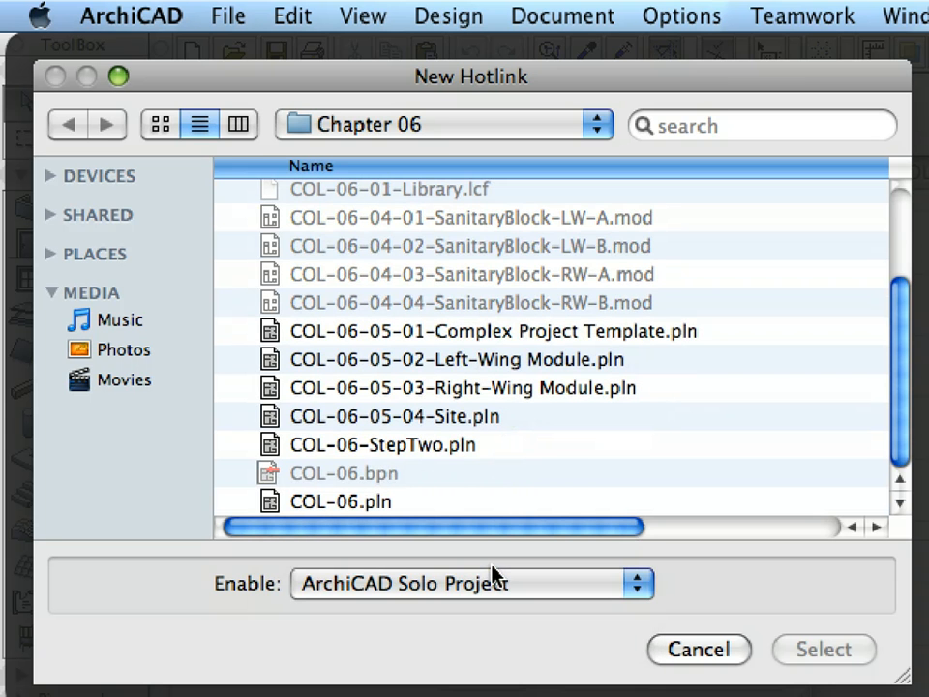
pyautogui.click(401, 504)
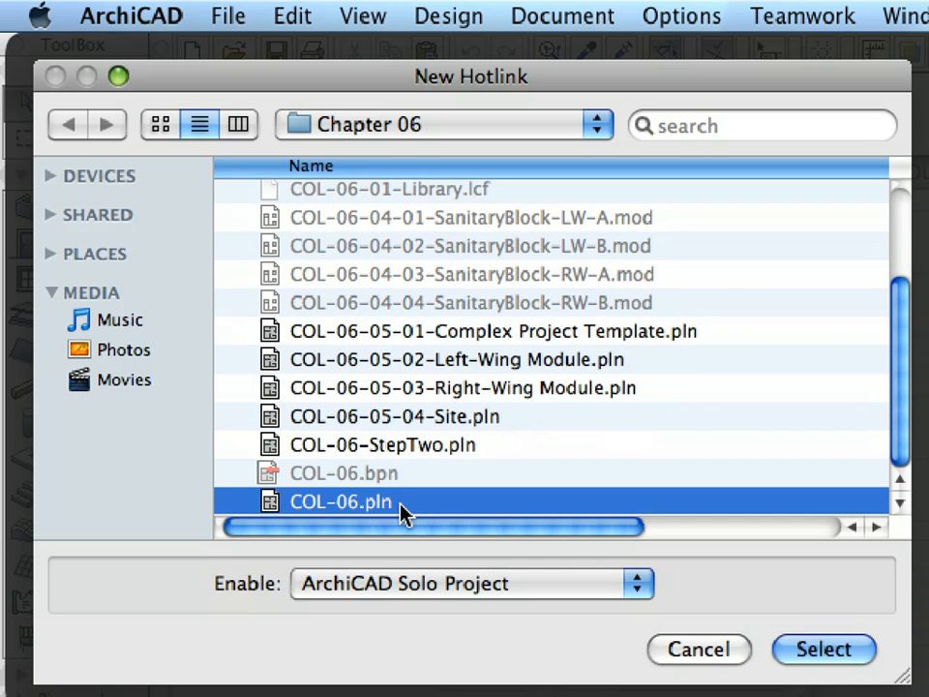
pyautogui.click(824, 649)
pyautogui.click(805, 504)
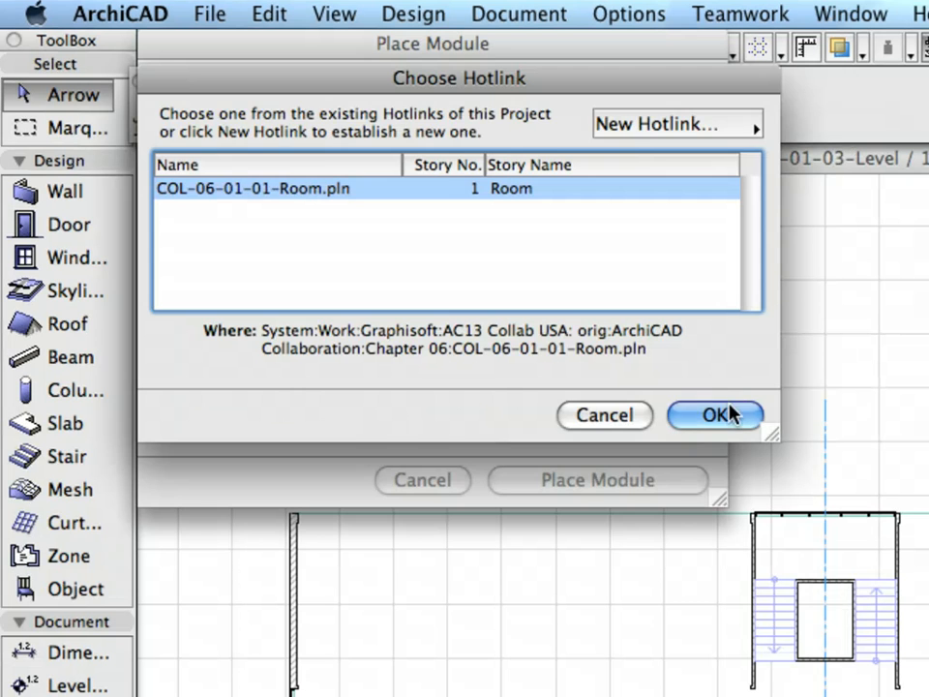
# Accept the room hotlink, place the module at 0.00° and elevation 0" in the level plan, and drop it there
pyautogui.click(731, 414)
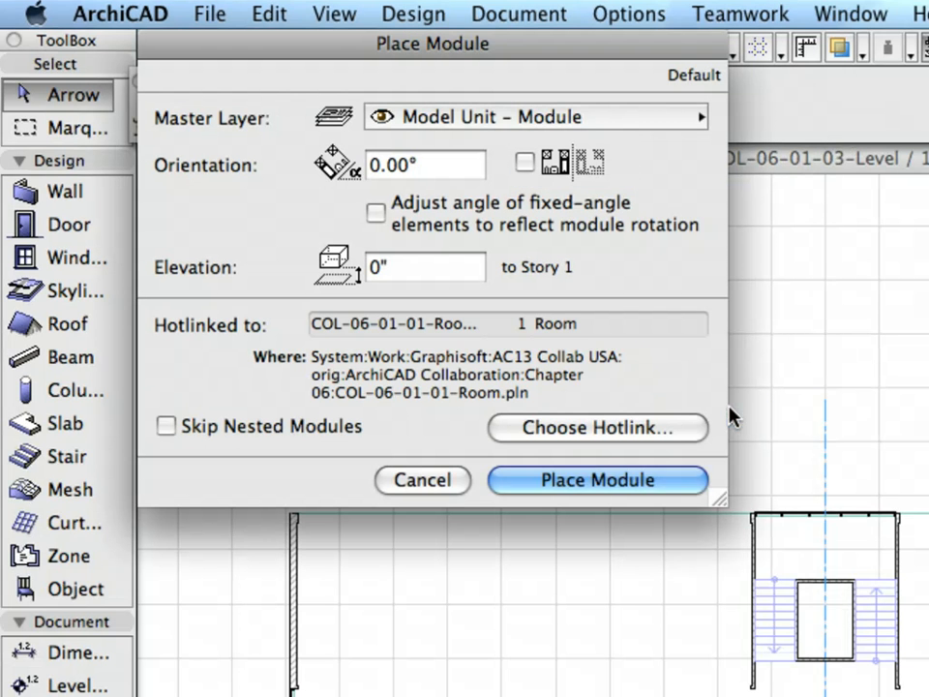
pyautogui.click(650, 480)
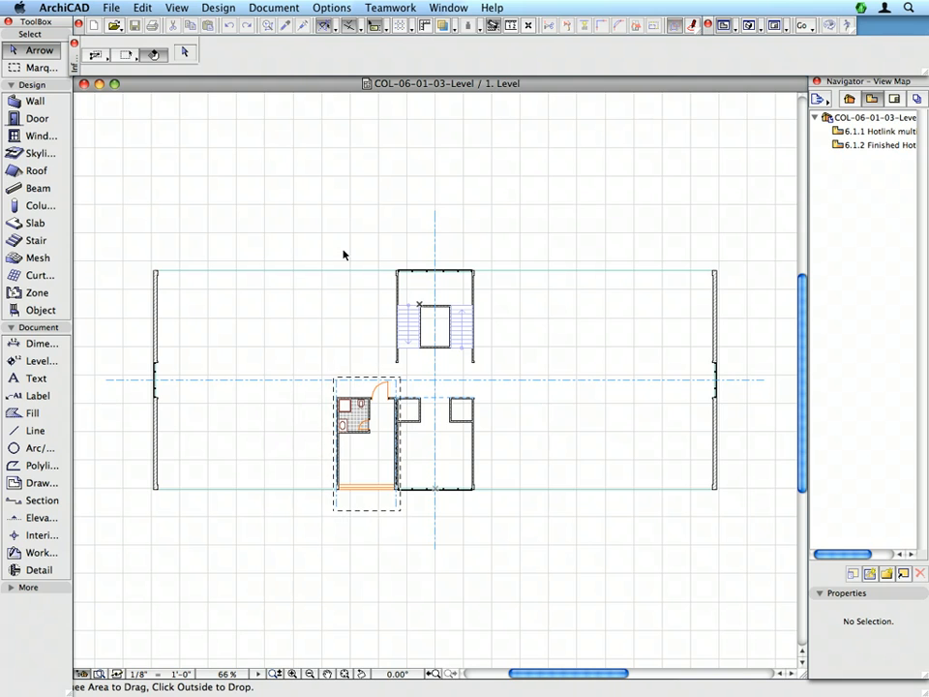
pyautogui.click(343, 254)
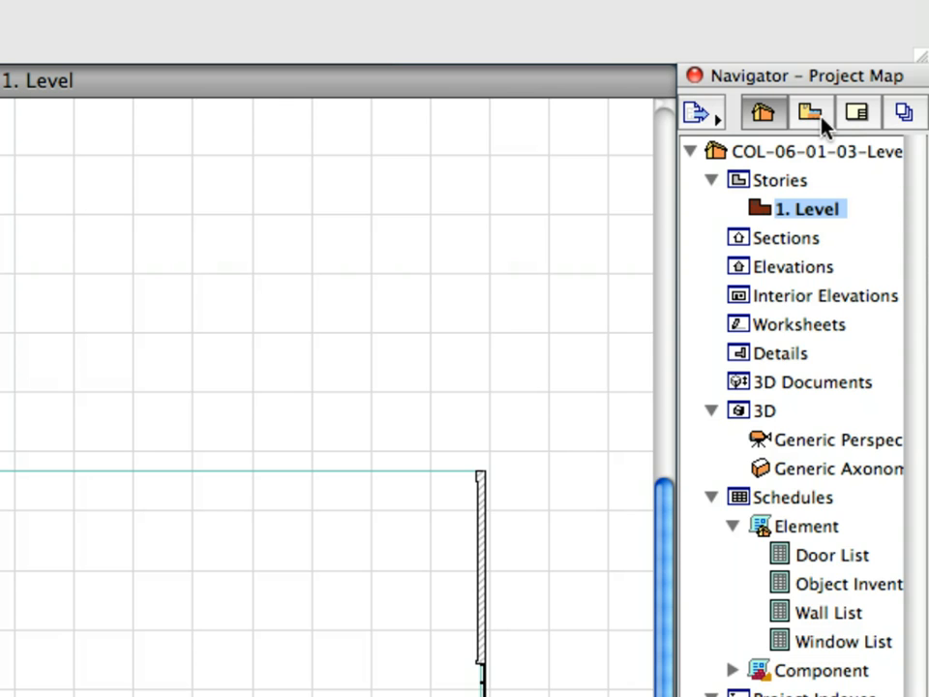
# Open the saved 6.1.1 Hotlink view and mirror a copy of the room module across the line from point 1.1 to point 1.2
pyautogui.click(810, 114)
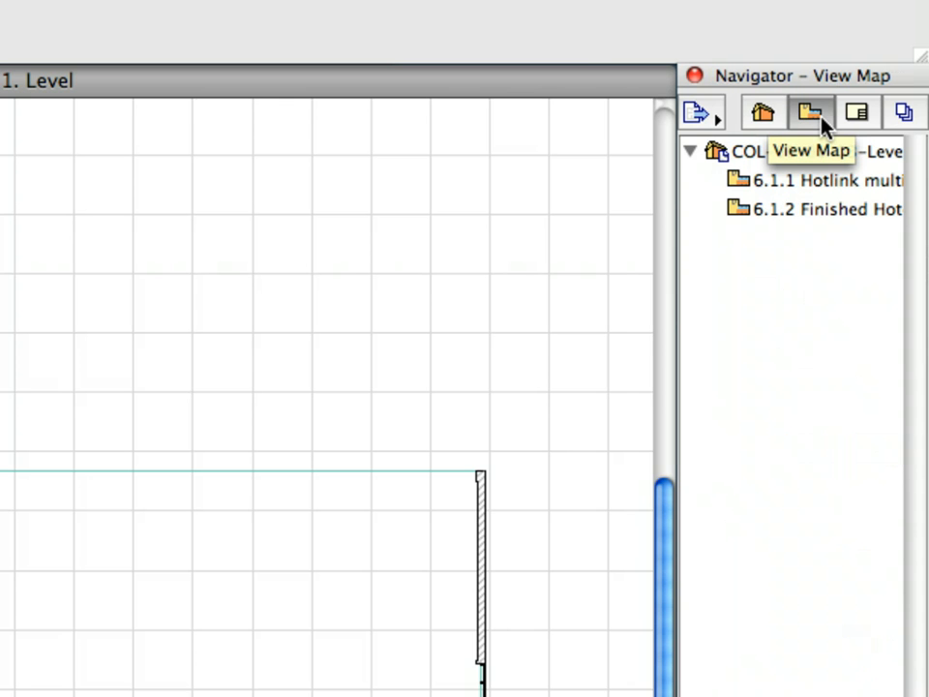
pyautogui.doubleClick(866, 184)
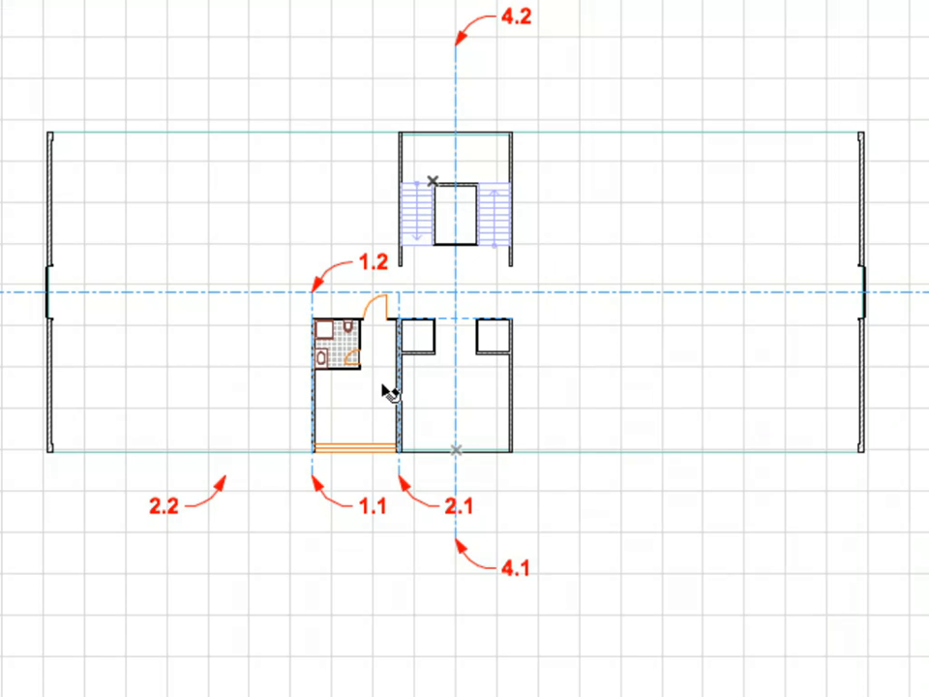
pyautogui.click(330, 365)
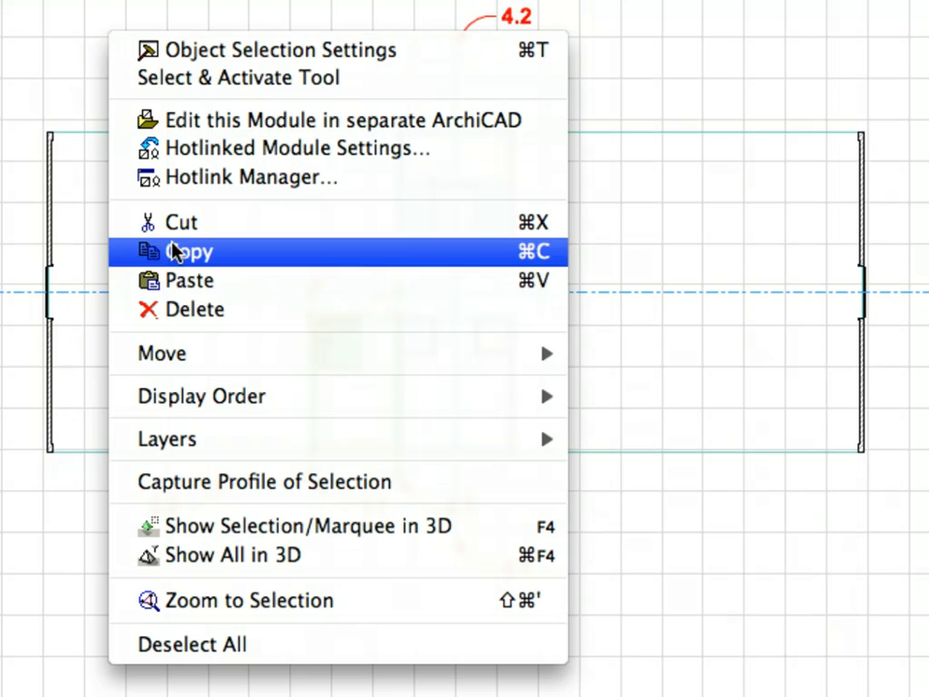
pyautogui.moveTo(238, 354)
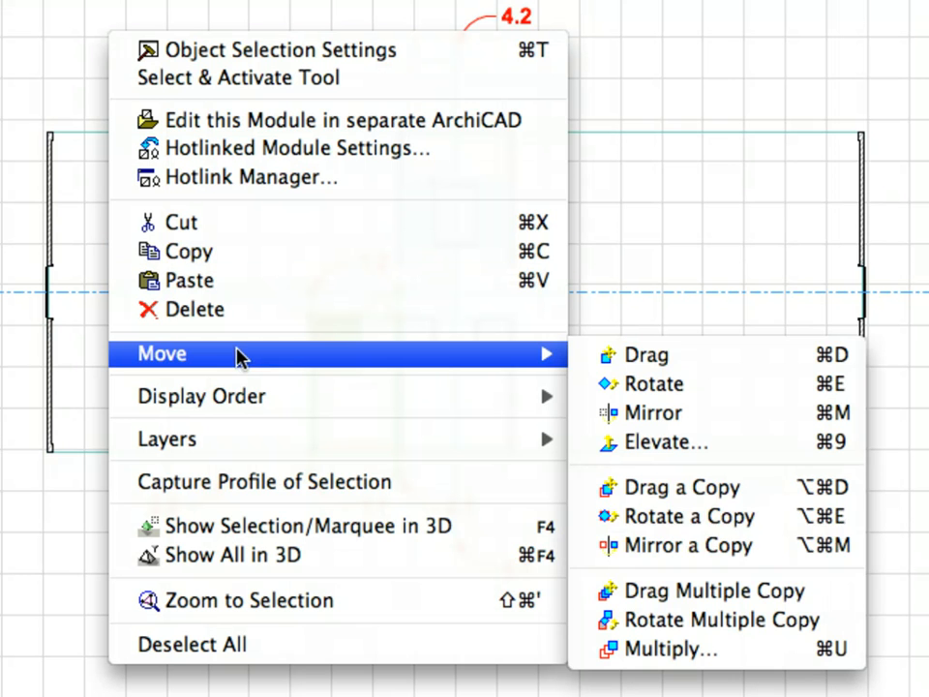
pyautogui.click(758, 547)
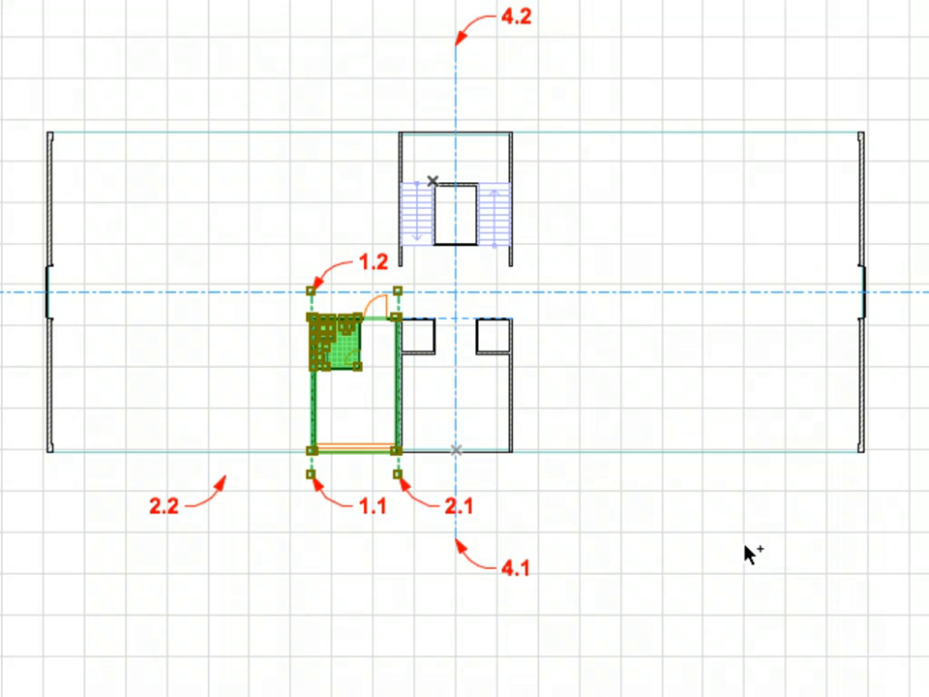
pyautogui.click(312, 476)
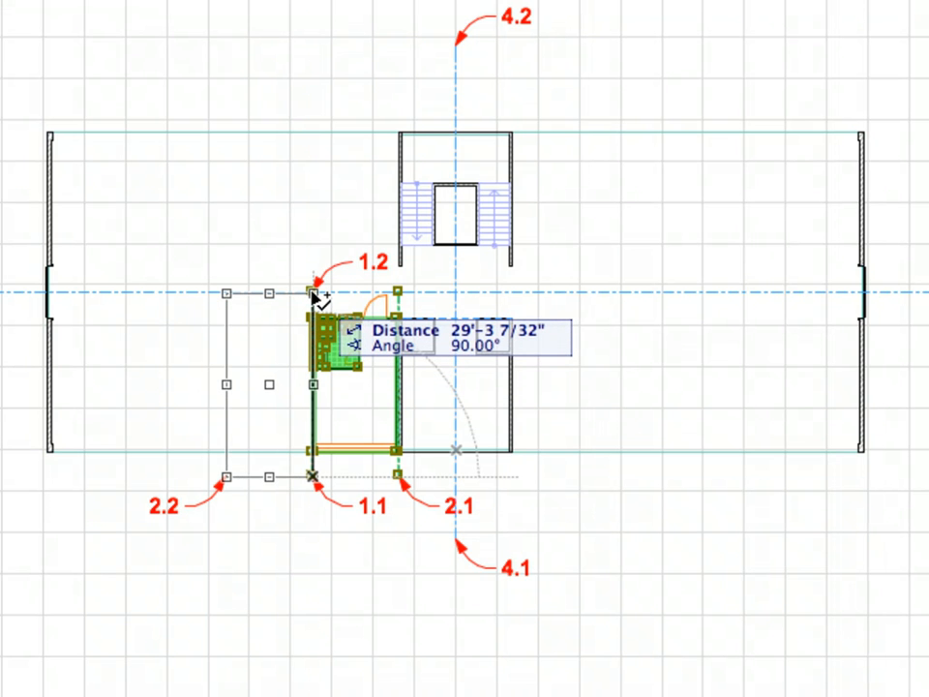
pyautogui.click(312, 294)
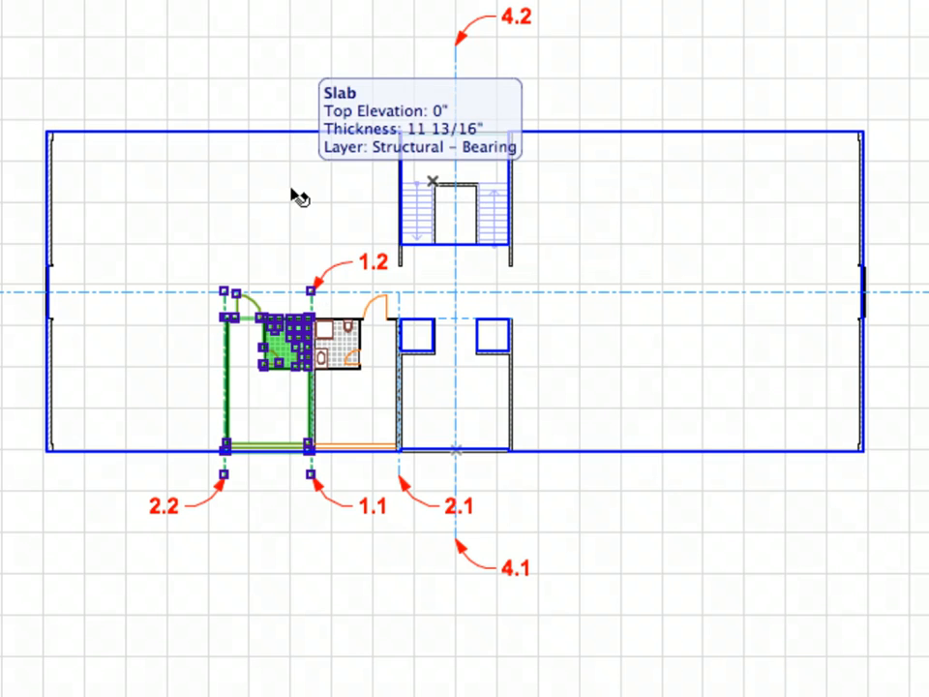
# Add the original room module to the selection and drag a copy of both rooms from point 2.1 to point 2.2
pyautogui.click(353, 368)
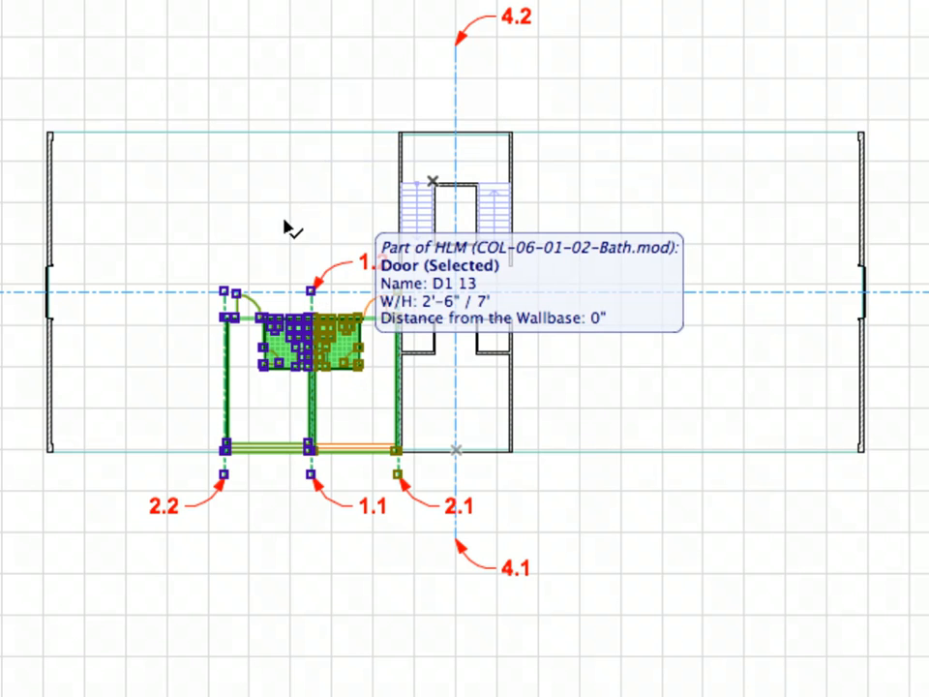
pyautogui.rightClick(101, 31)
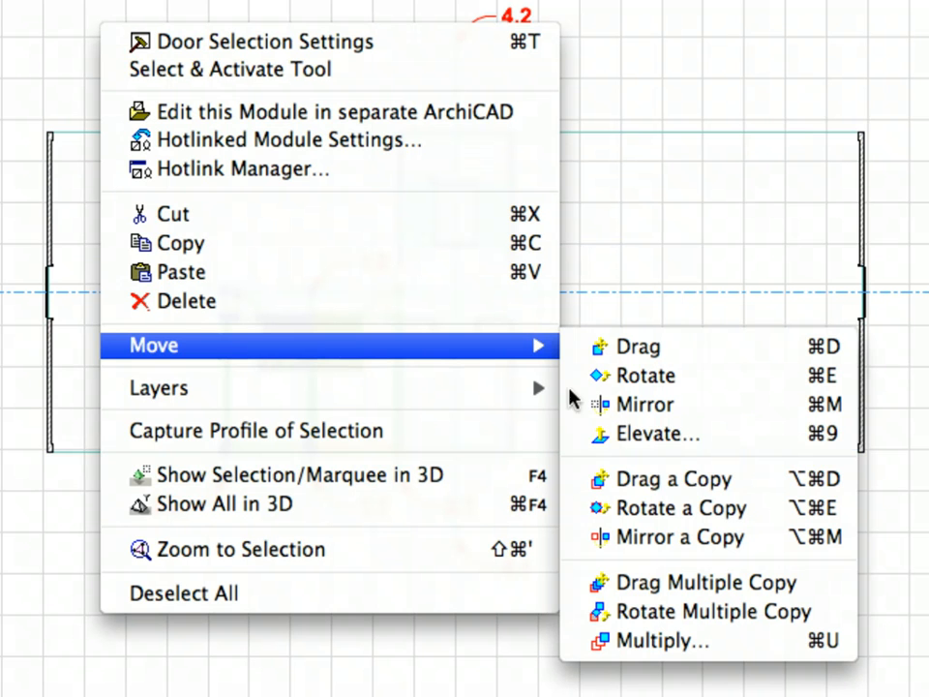
pyautogui.click(756, 494)
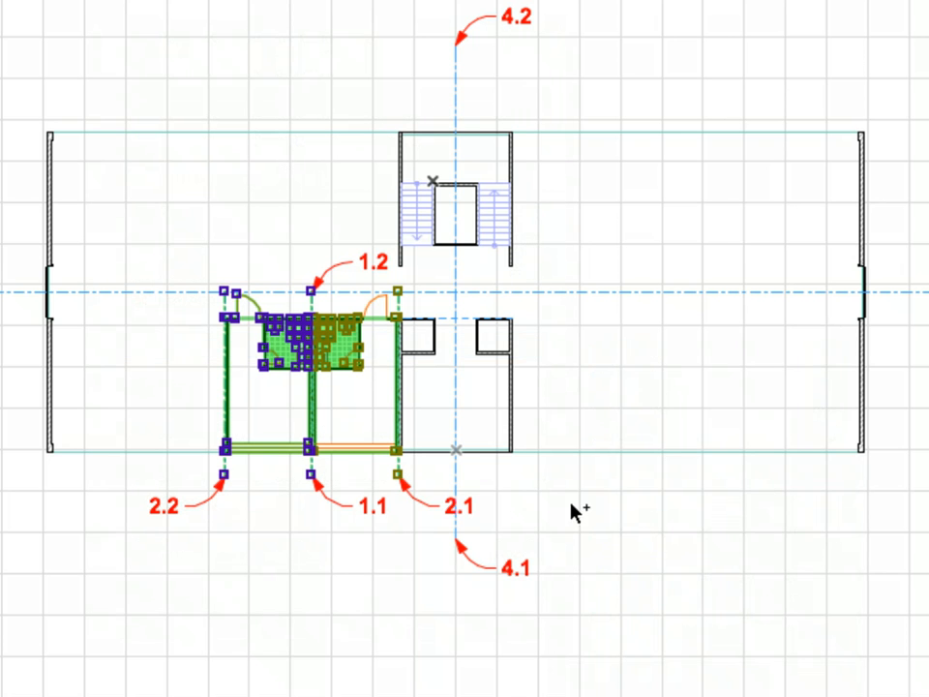
pyautogui.click(399, 475)
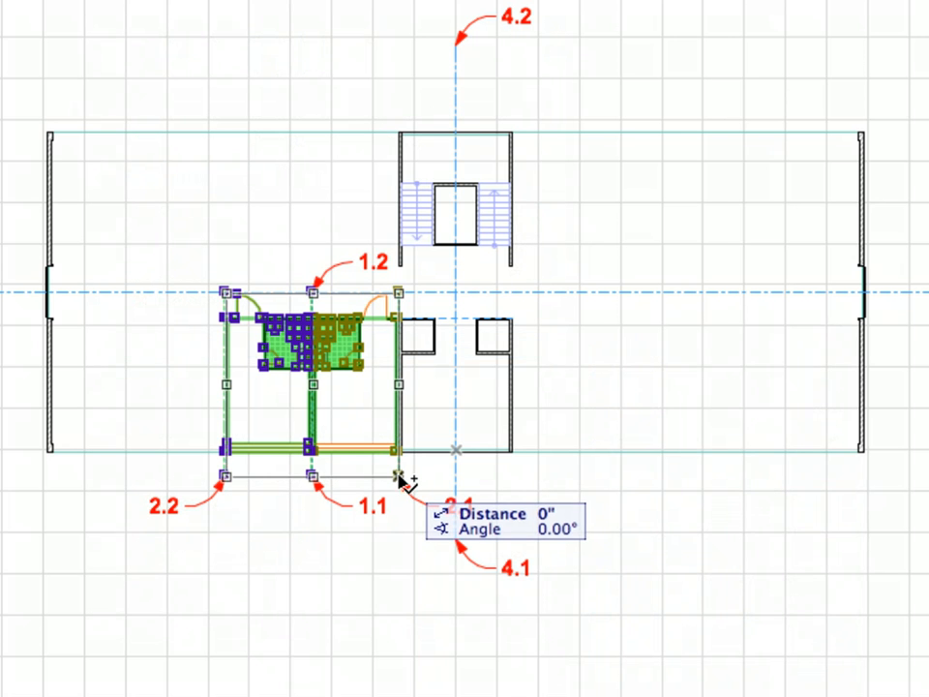
pyautogui.click(226, 477)
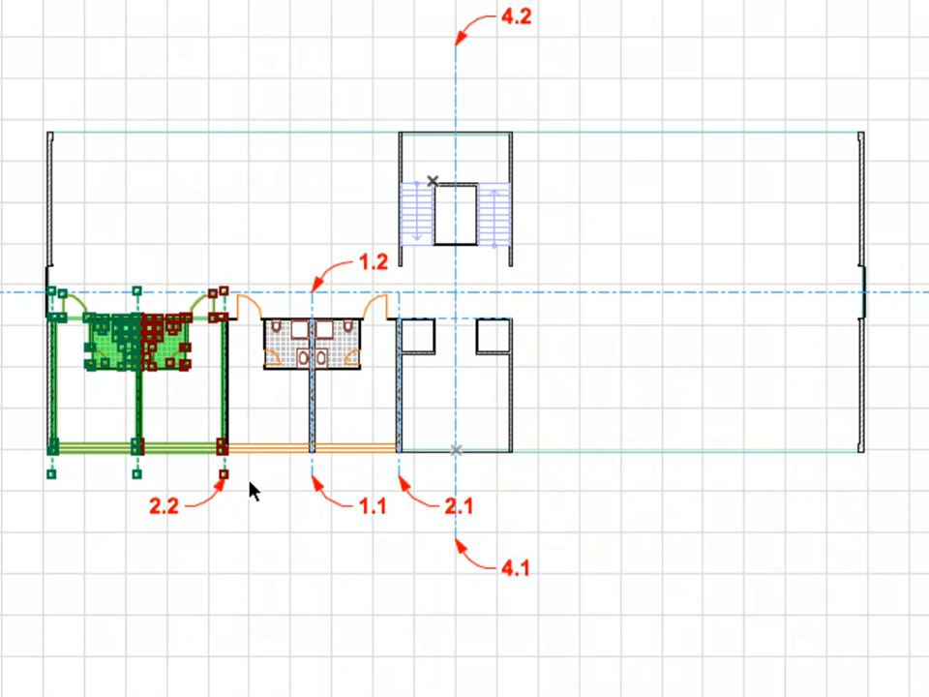
# Add the two source rooms to the selection and mirror a copy of all four across the line from point 3.1 to point 3.2
pyautogui.keyDown('shift'); pyautogui.click(299, 366); pyautogui.keyUp('shift')
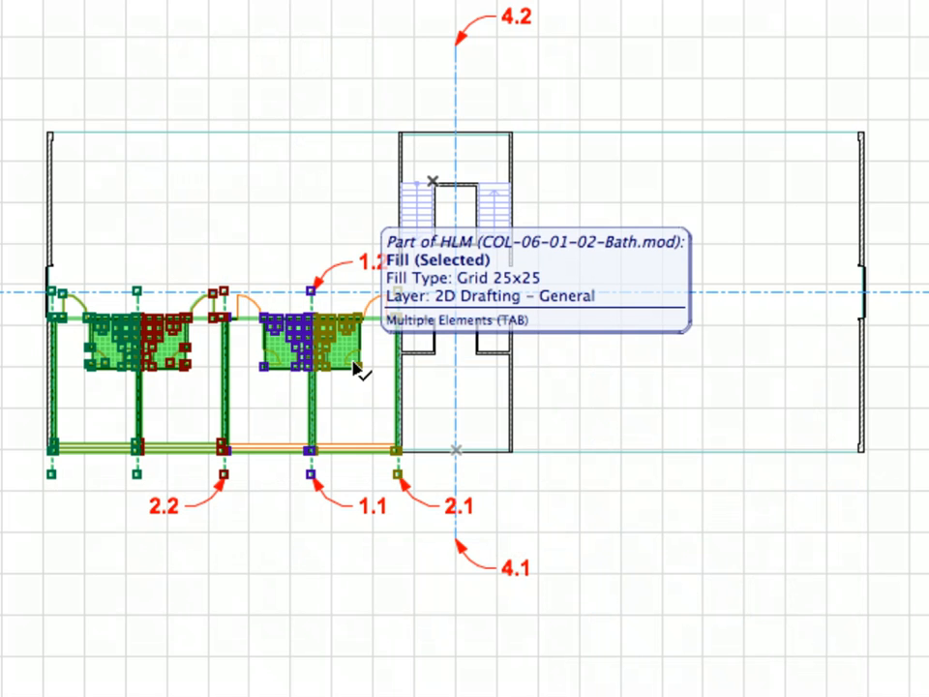
pyautogui.rightClick(101, 67)
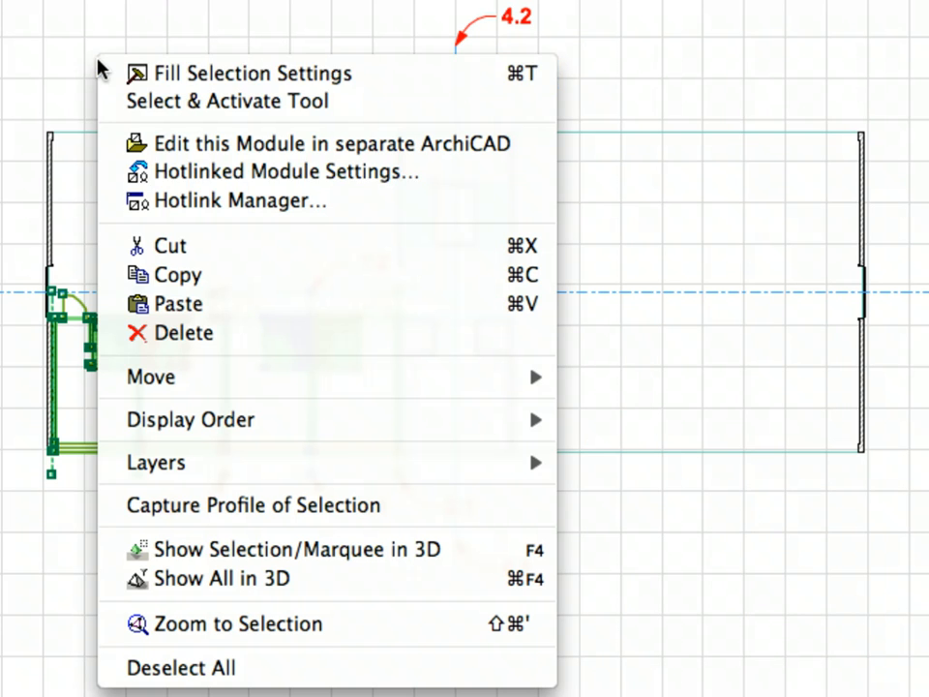
pyautogui.moveTo(342, 383)
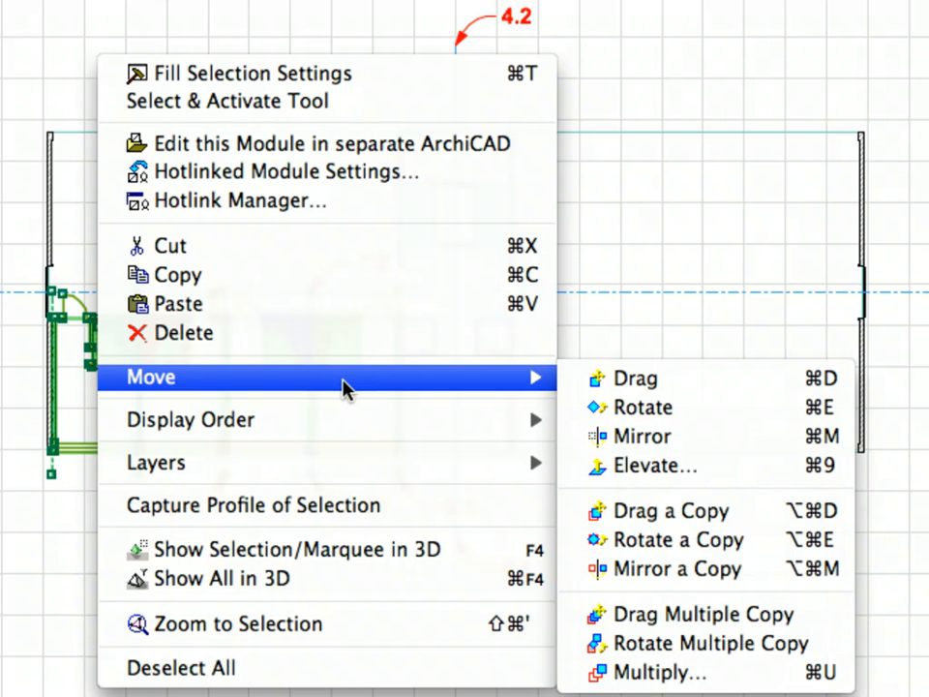
pyautogui.click(757, 569)
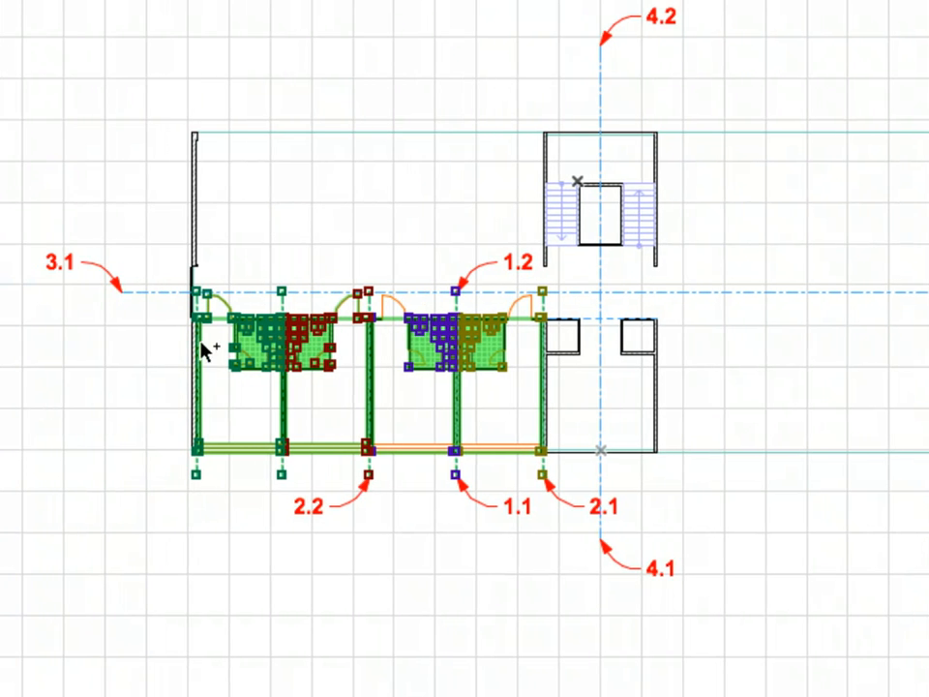
pyautogui.click(123, 292)
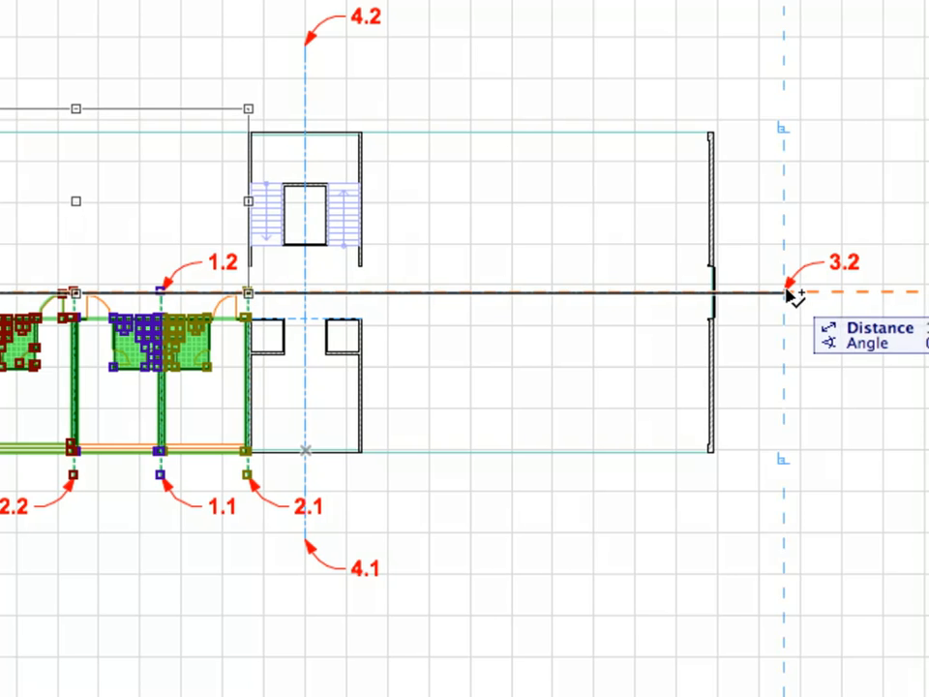
pyautogui.click(789, 292)
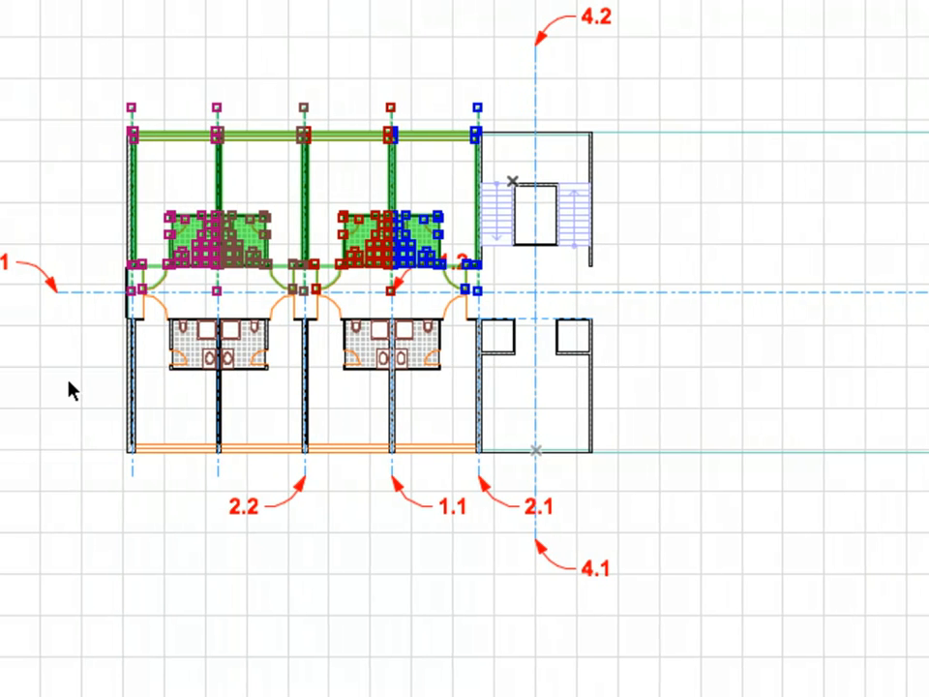
# Add the four rooms below the corridor to the selection, mirror a copy of all eight across the line from 4.1 to 4.2, and deselect
pyautogui.keyDown('shift'); pyautogui.click(201, 353); pyautogui.keyUp('shift')
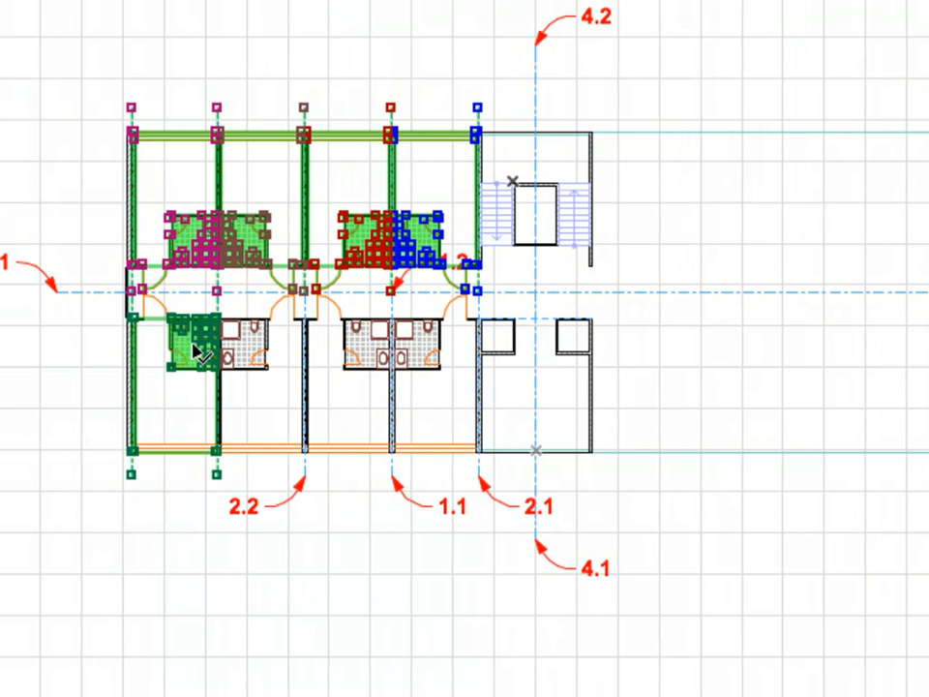
pyautogui.keyDown('shift'); pyautogui.click(242, 352); pyautogui.keyUp('shift')
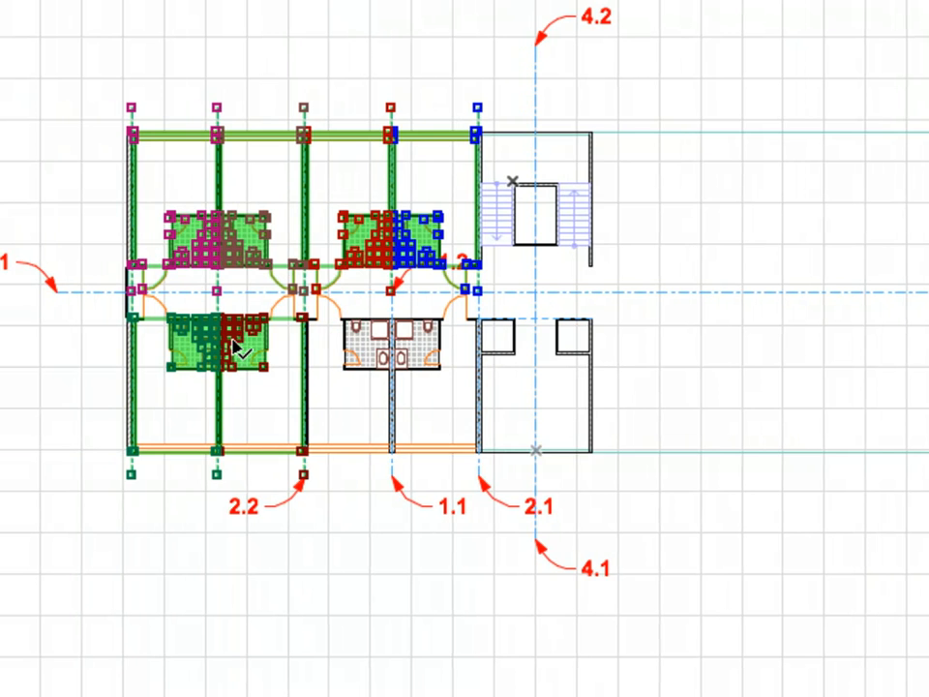
pyautogui.keyDown('shift'); pyautogui.click(383, 350); pyautogui.keyUp('shift')
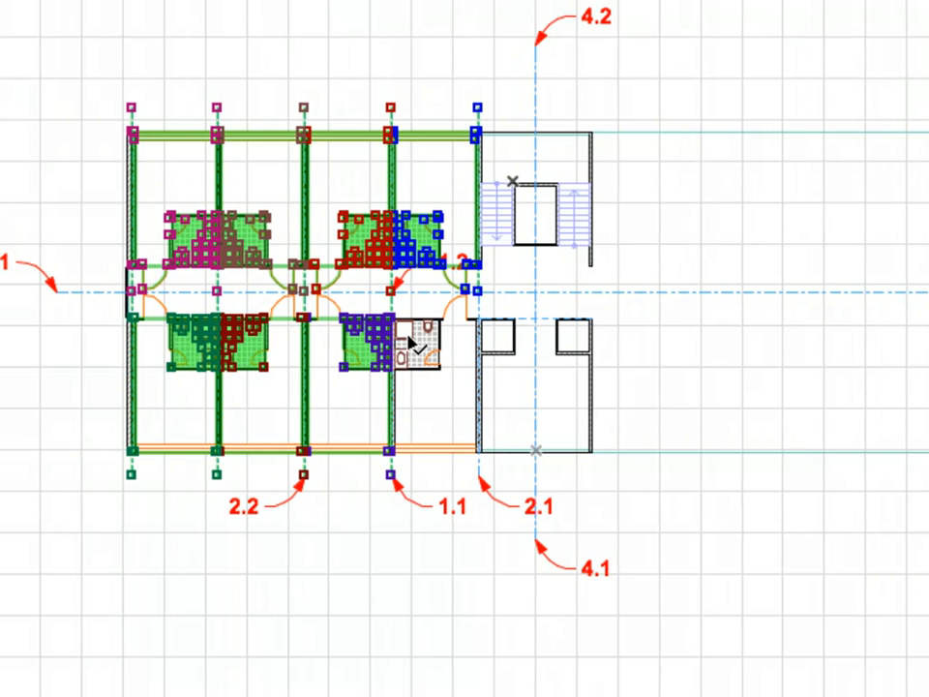
pyautogui.keyDown('shift'); pyautogui.click(414, 344); pyautogui.keyUp('shift')
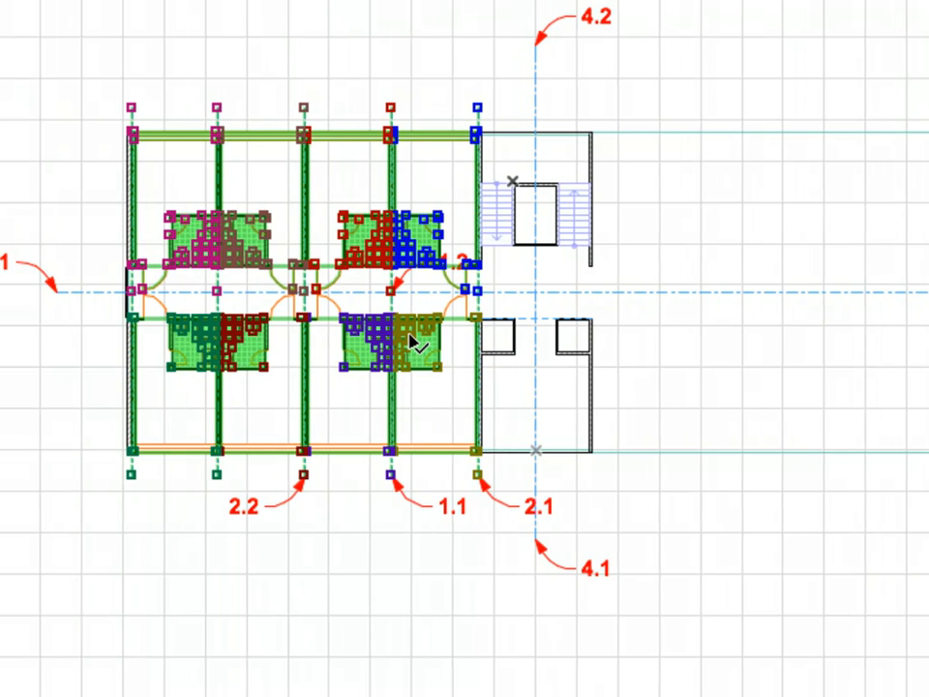
pyautogui.rightClick(47, 31)
pyautogui.moveTo(151, 353)
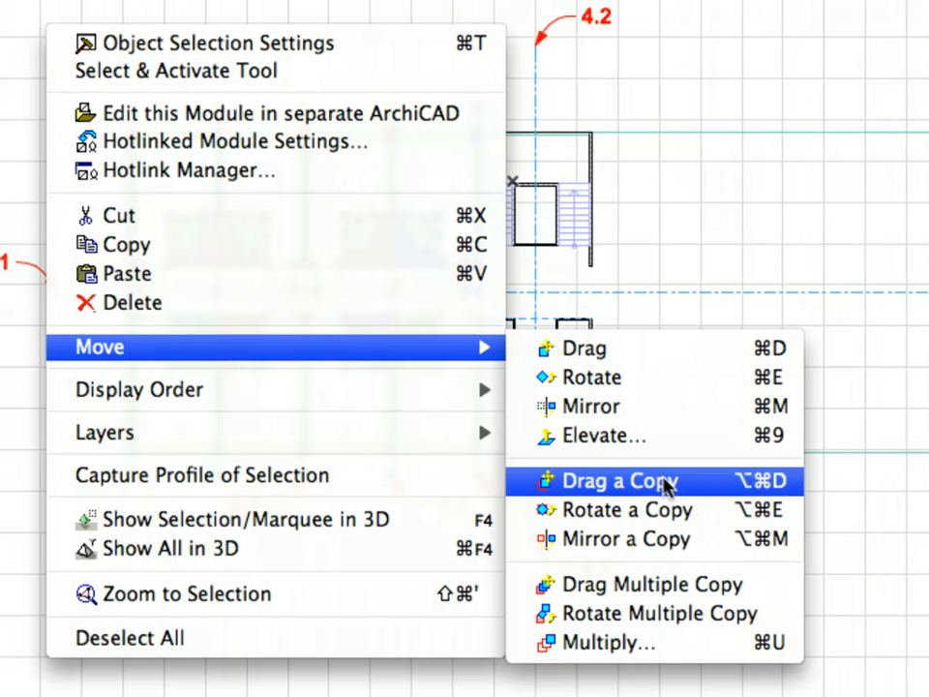
pyautogui.click(696, 544)
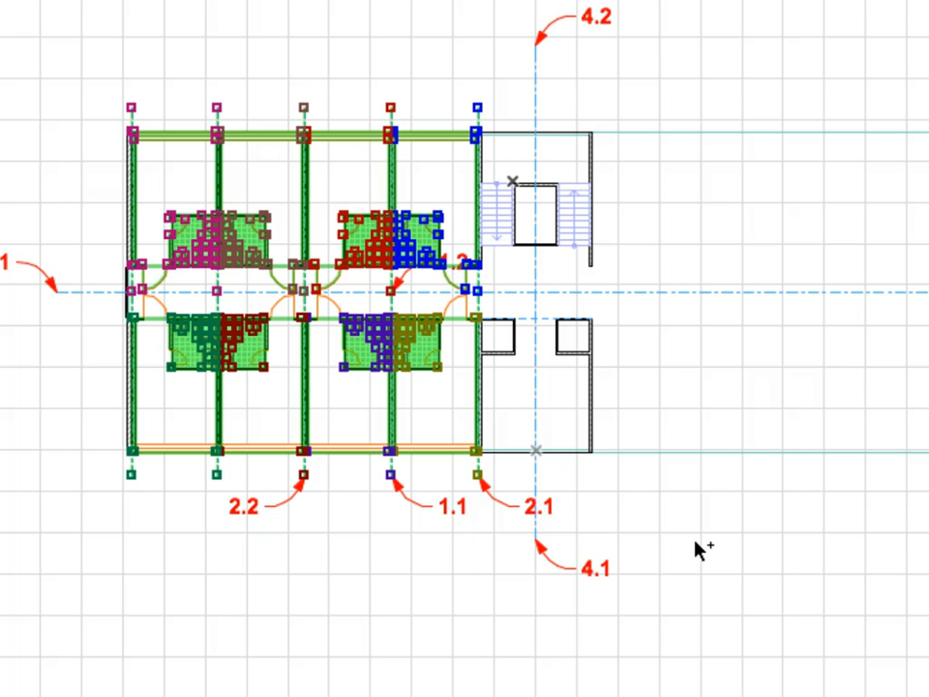
pyautogui.click(536, 539)
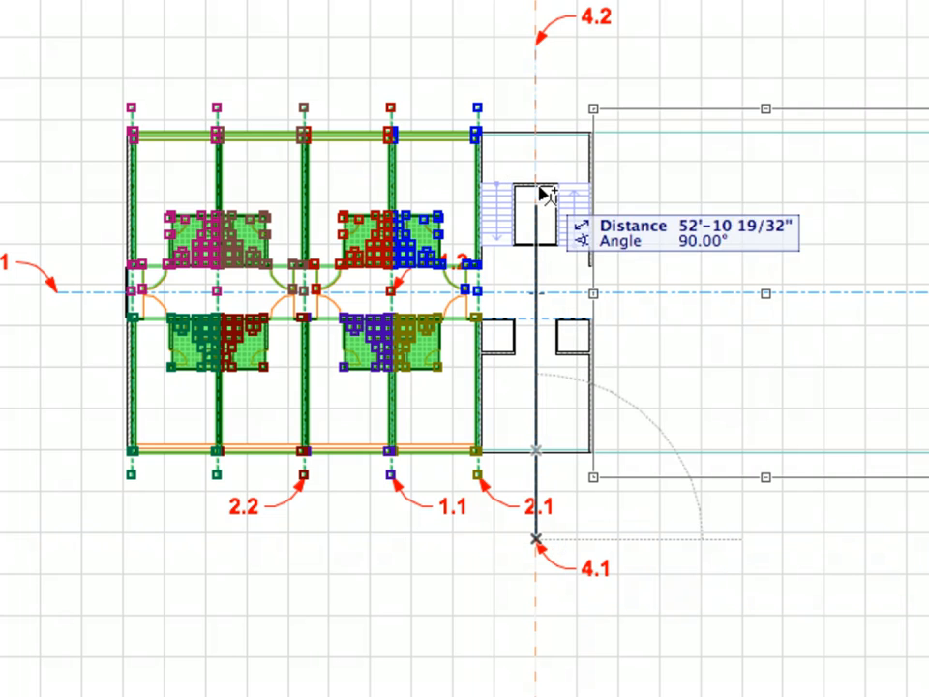
pyautogui.click(538, 46)
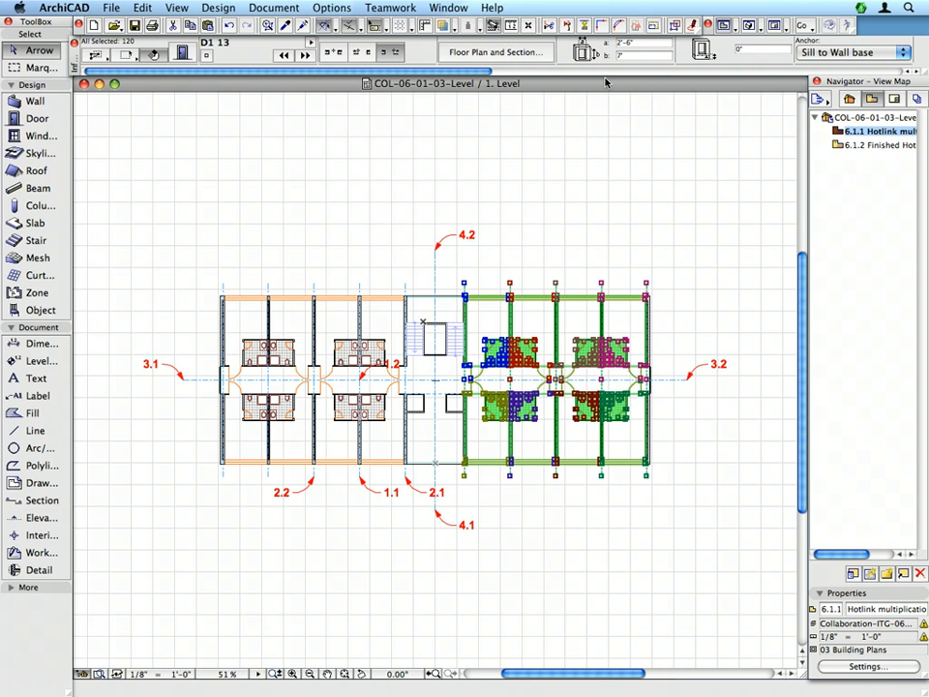
pyautogui.click(603, 125)
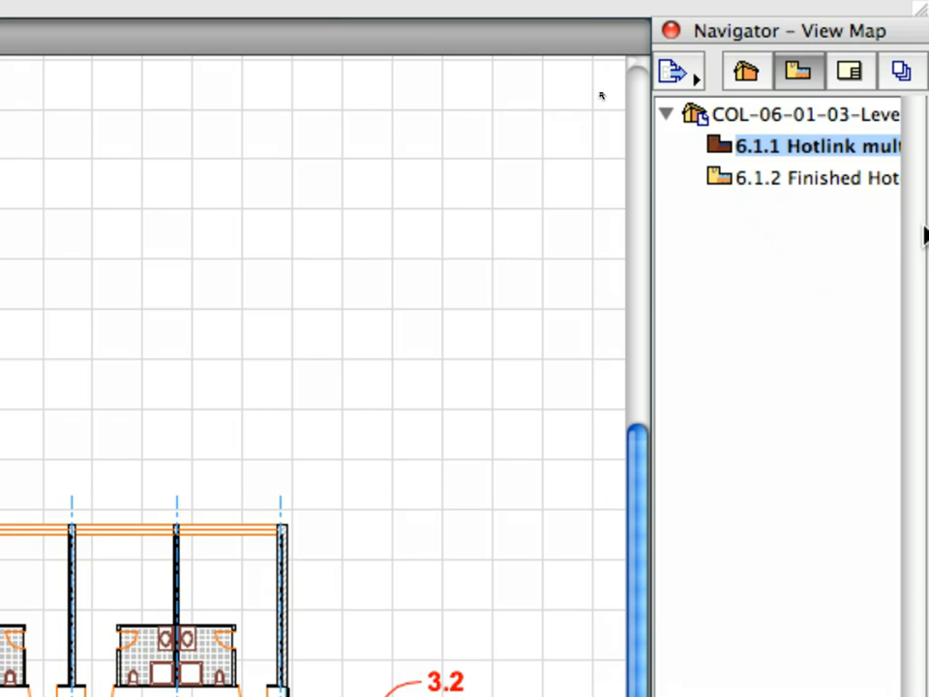
# Open the saved 6.1.2 Finished Hotel Level view and save the level project
pyautogui.hscroll(2, 830, 205)
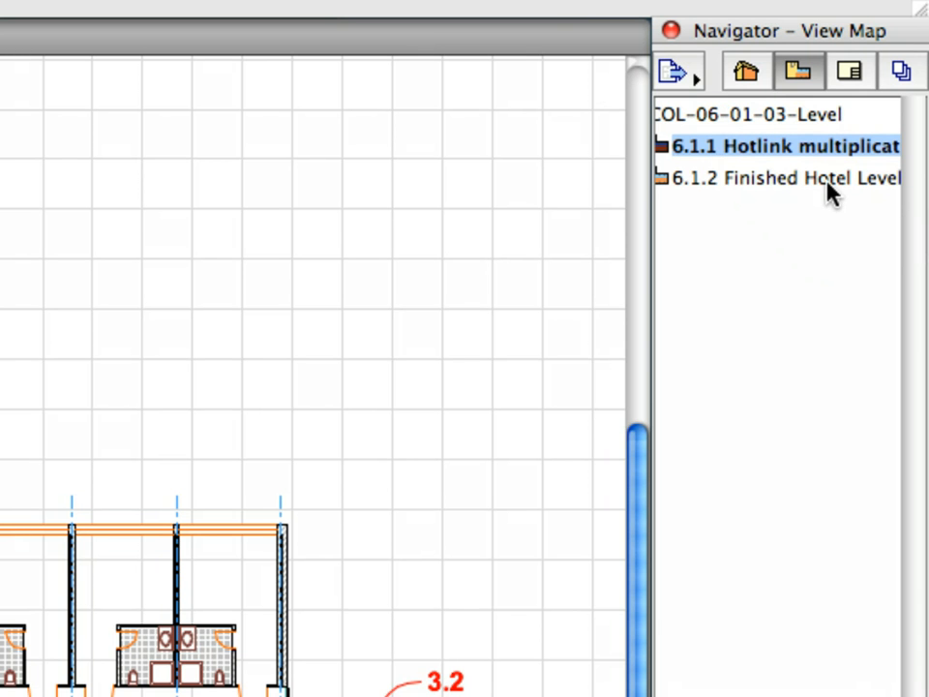
pyautogui.doubleClick(820, 180)
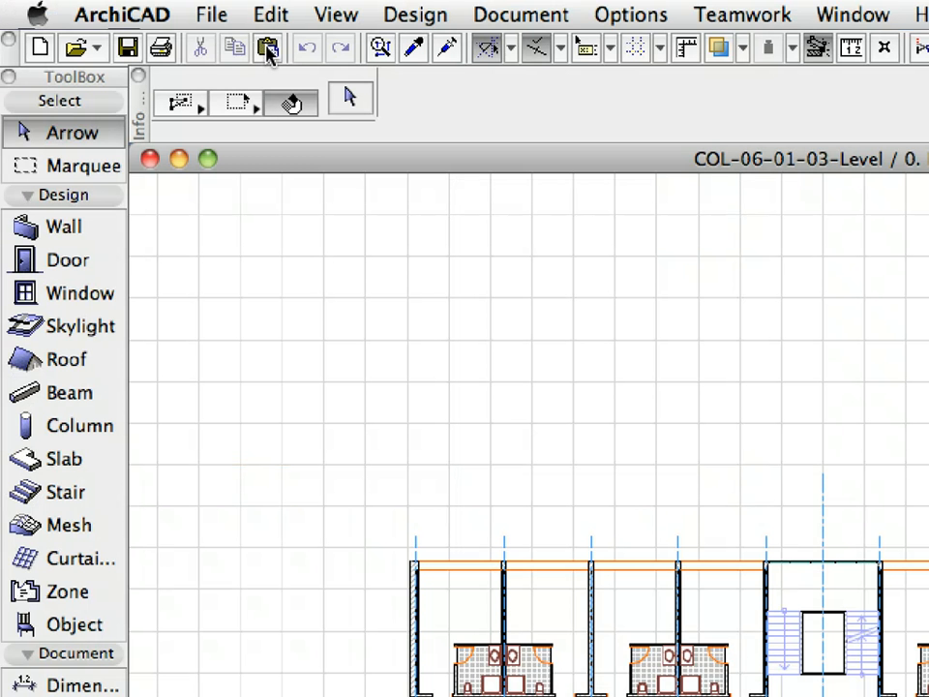
pyautogui.click(215, 15)
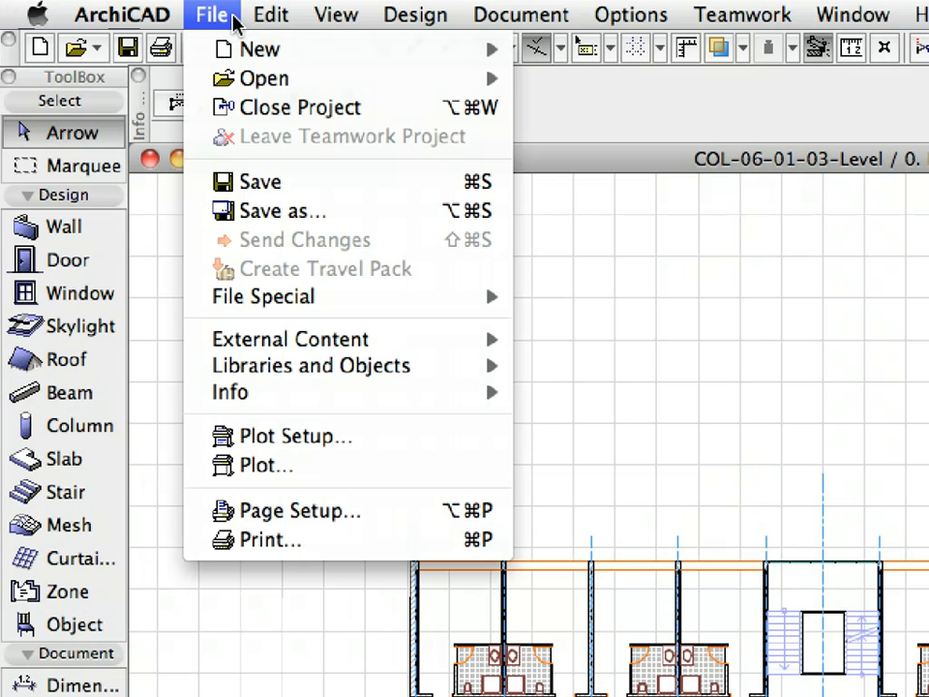
pyautogui.click(317, 182)
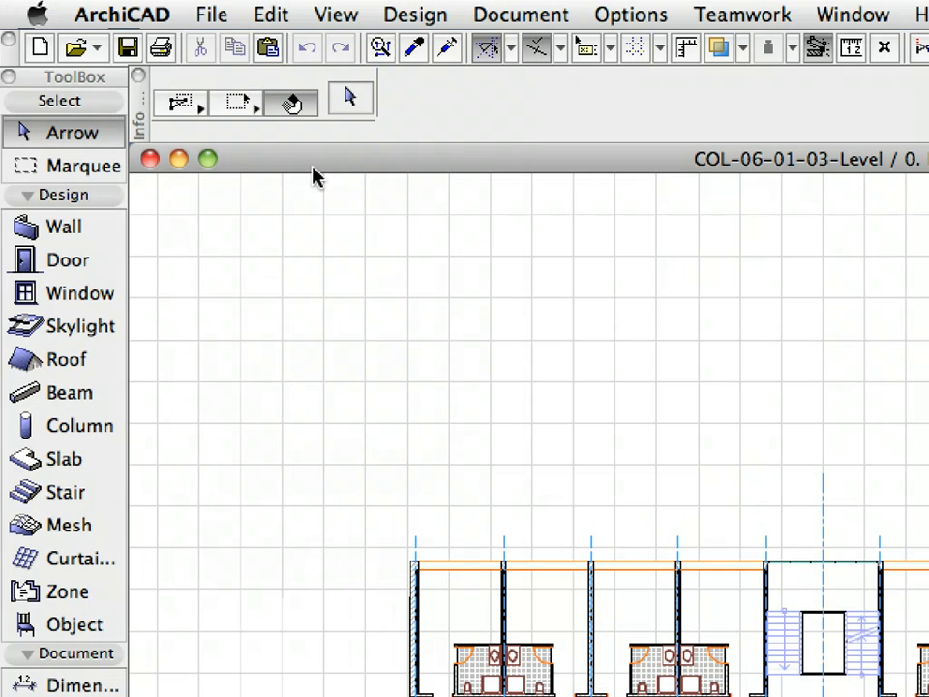
# Close the level project and open COL-06-01-04-Tower.pln from the Chapter 06 folder
pyautogui.click(219, 13)
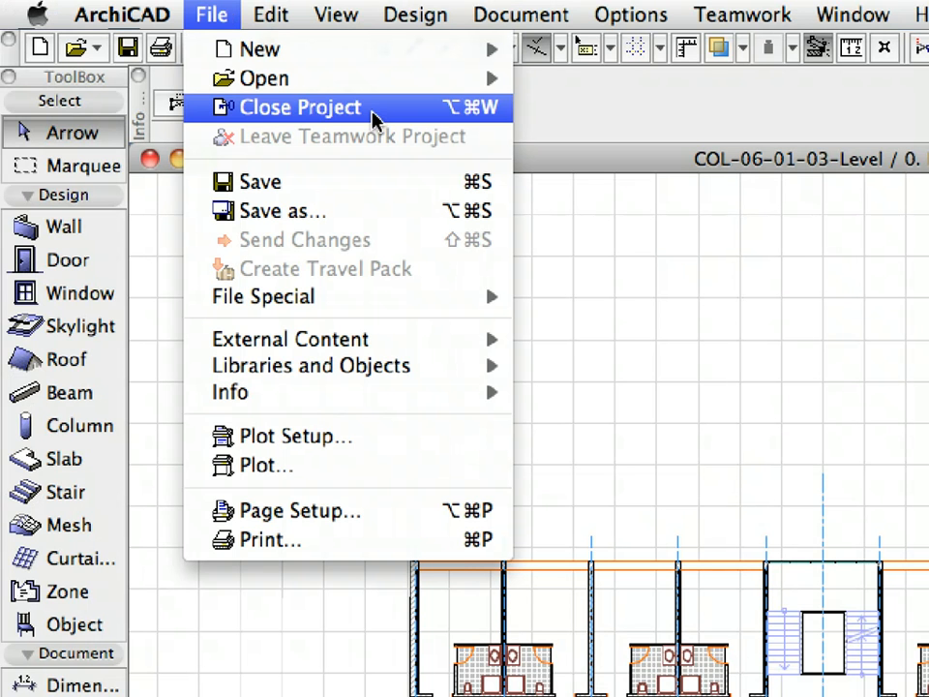
pyautogui.click(385, 109)
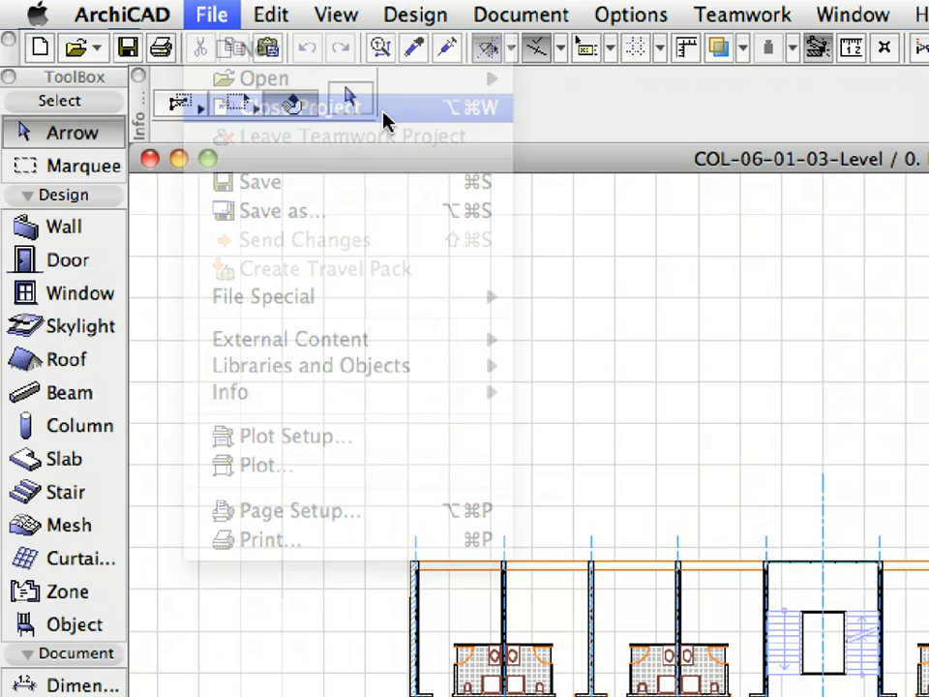
pyautogui.click(207, 18)
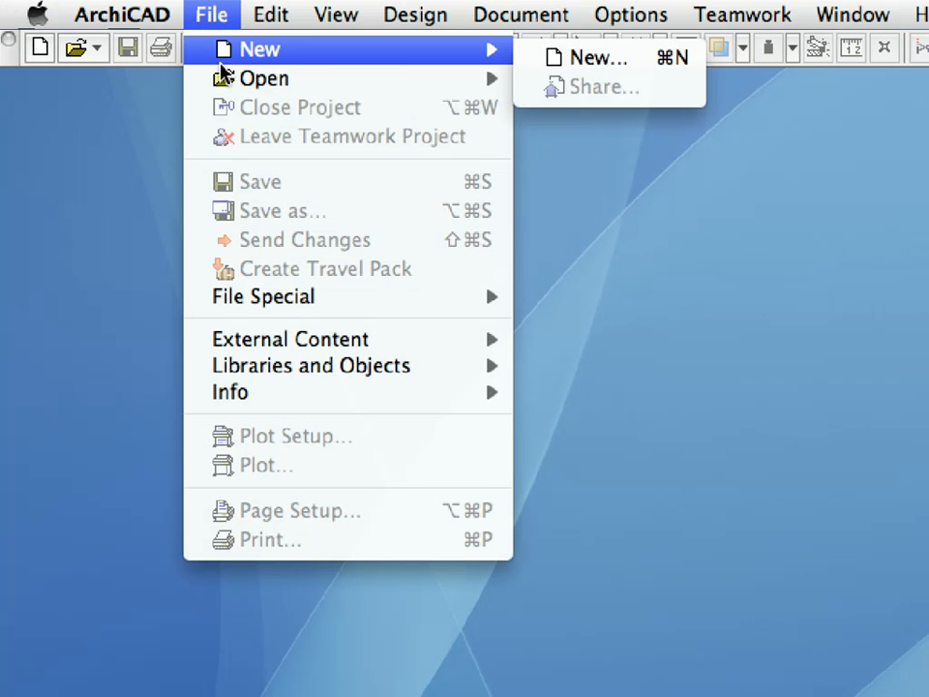
pyautogui.moveTo(223, 78)
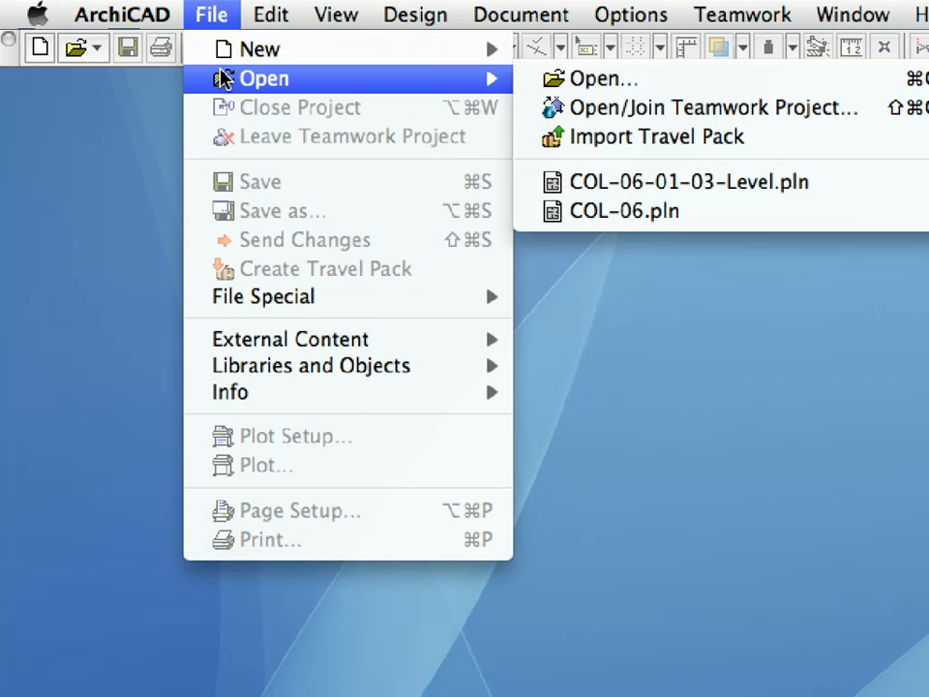
pyautogui.click(737, 87)
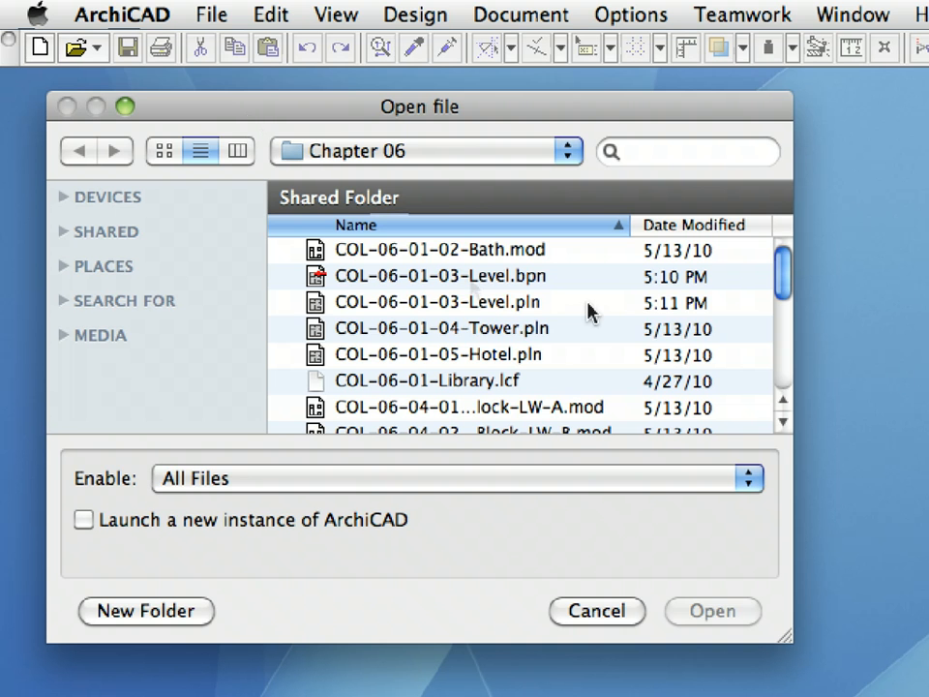
pyautogui.click(537, 330)
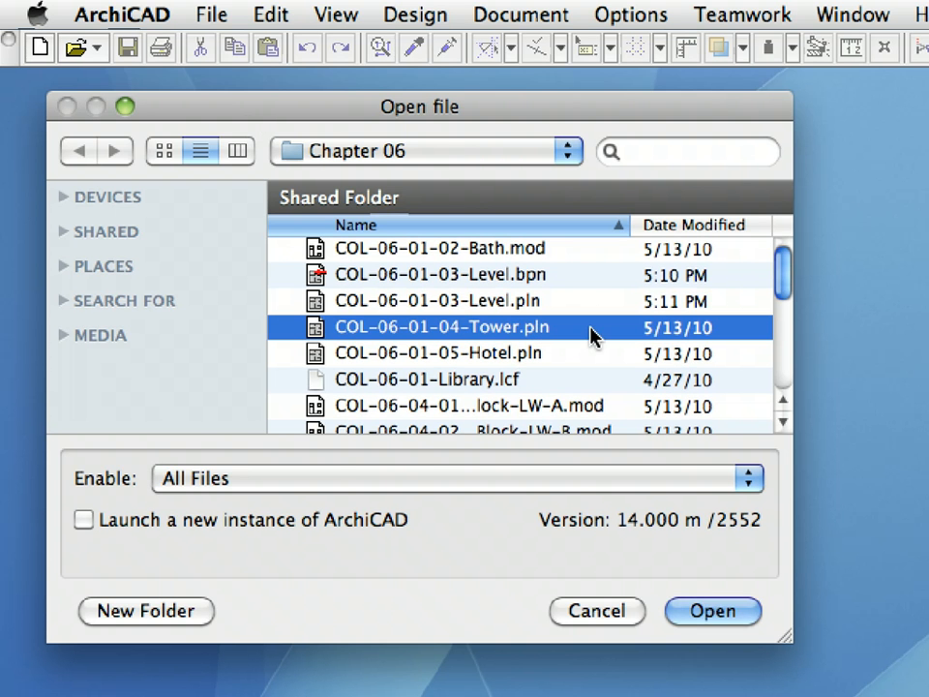
pyautogui.click(749, 614)
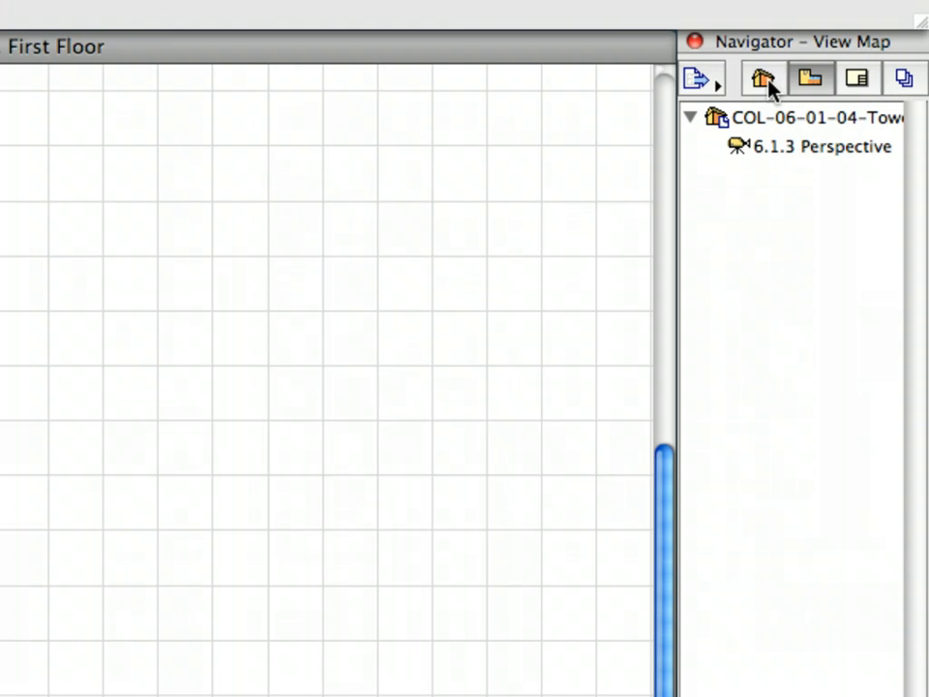
# Switch the navigator to the Project Map and open the floor plan of 2. Story
pyautogui.click(767, 84)
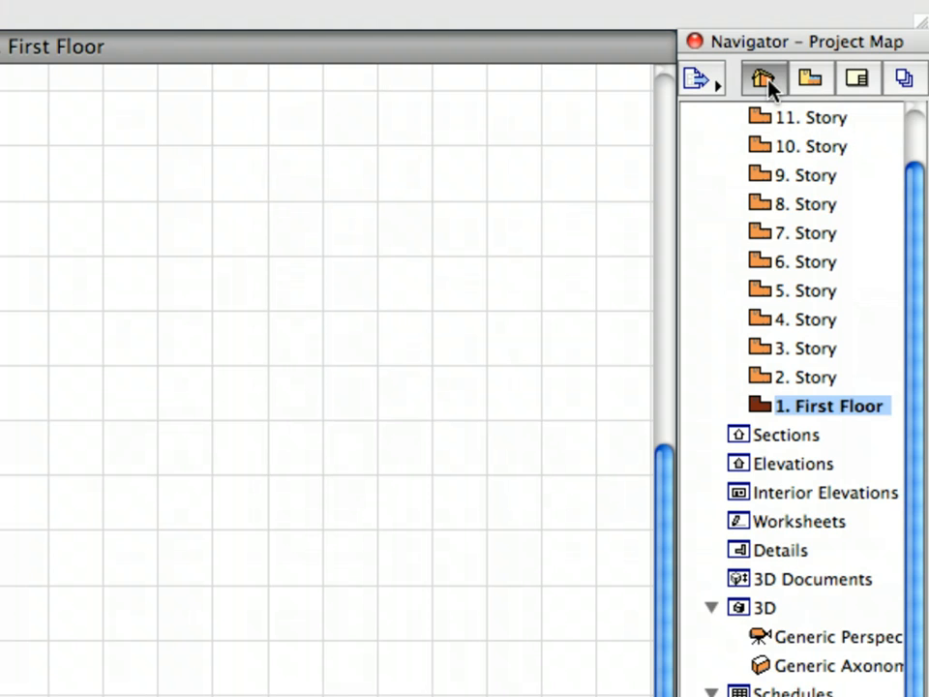
pyautogui.moveTo(913, 201); pyautogui.dragTo(919, 160)
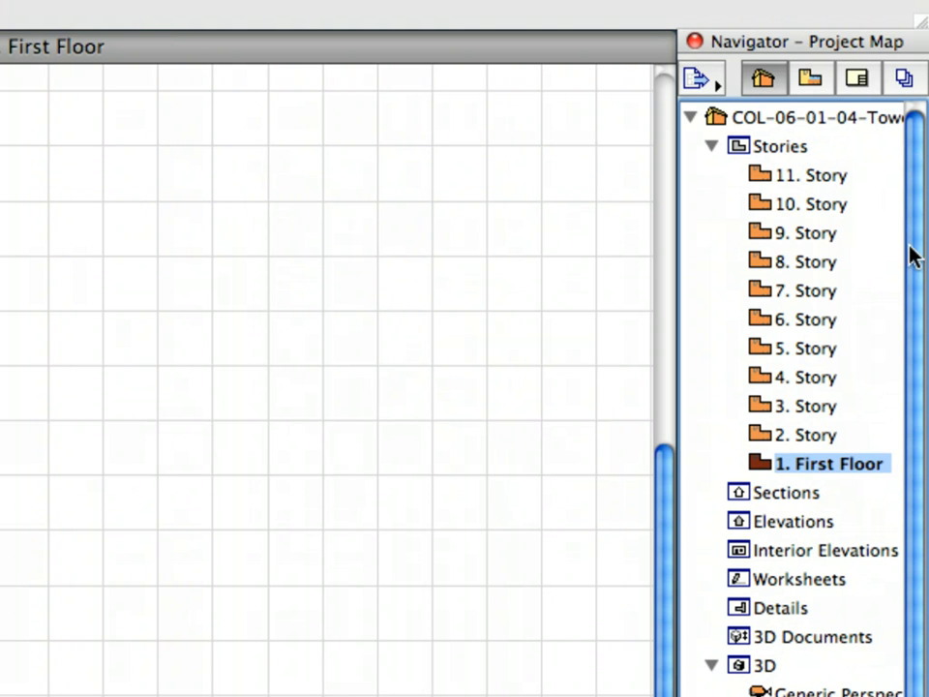
pyautogui.moveTo(829, 435); pyautogui.dragTo(838, 363)
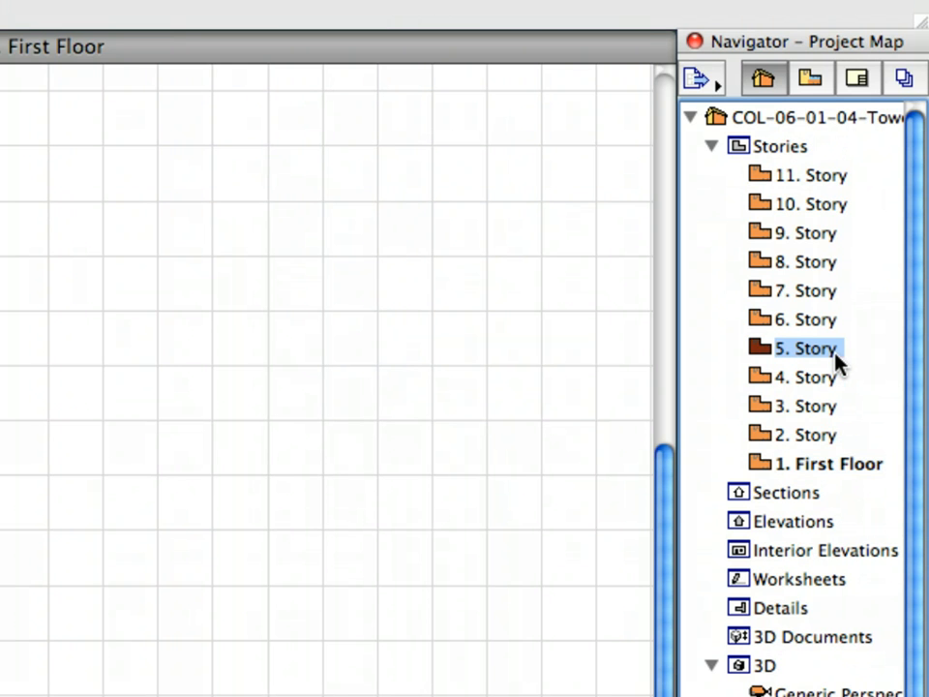
pyautogui.click(818, 438)
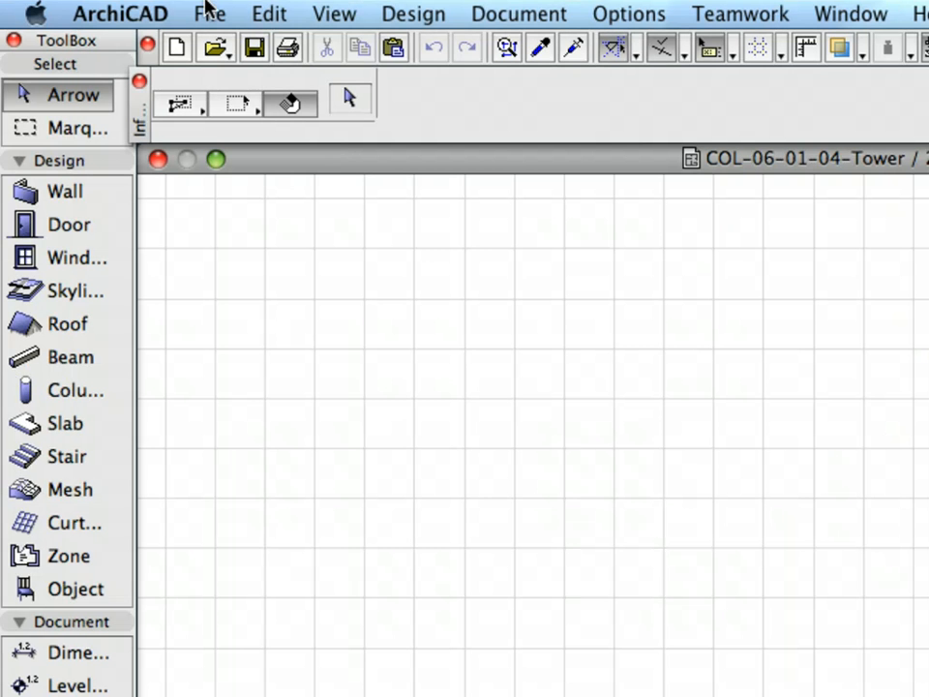
# Place the Level story of COL-06-01-03-Level.pln on 2. Story as a new file-based hotlinked module on the Model Unit - Module layer
pyautogui.click(110, 7)
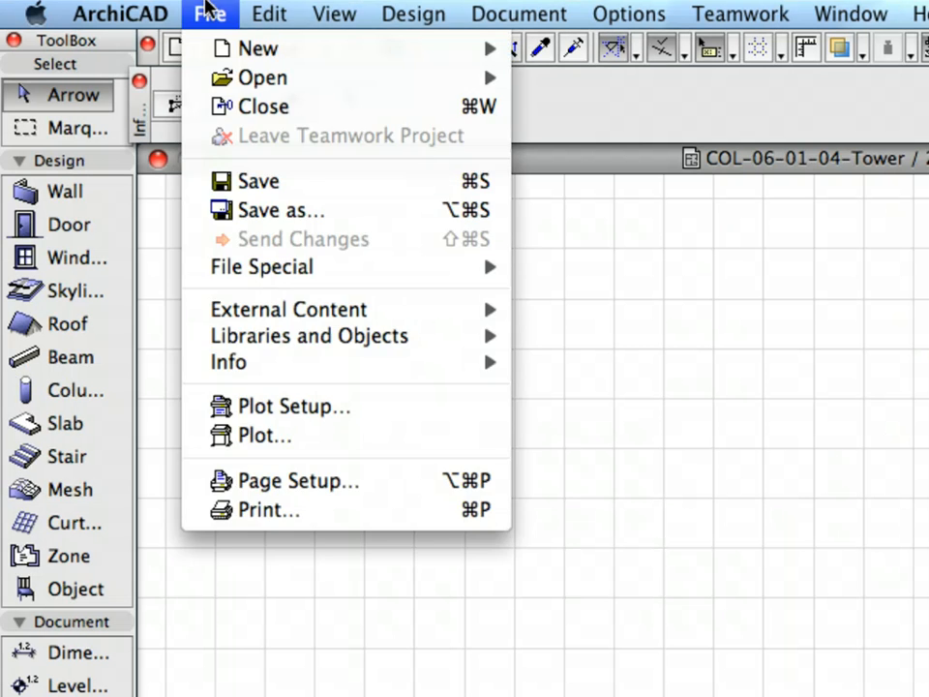
pyautogui.moveTo(276, 309)
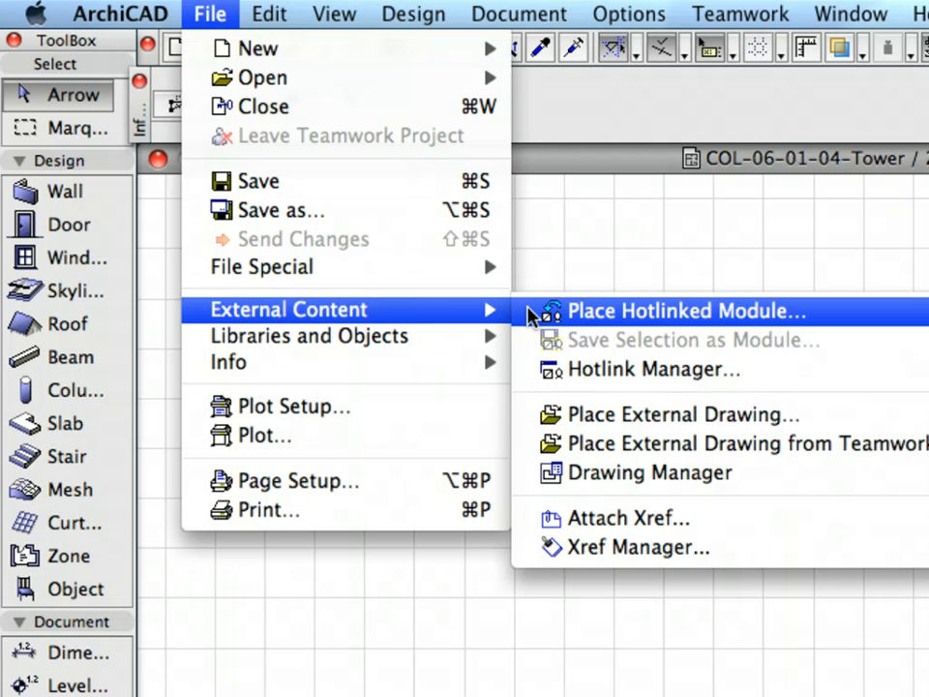
pyautogui.click(531, 311)
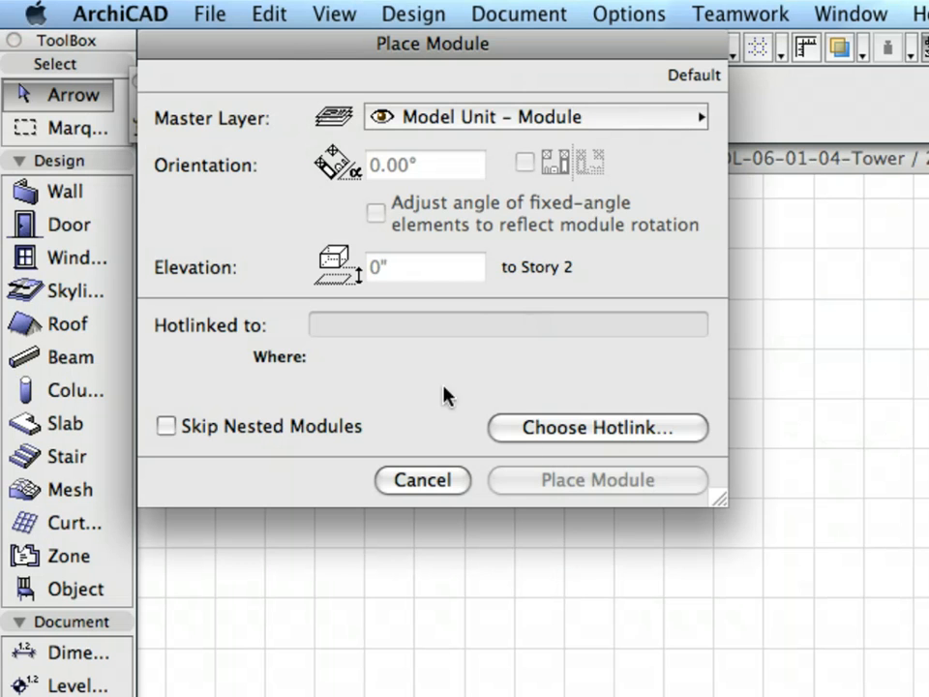
pyautogui.click(619, 434)
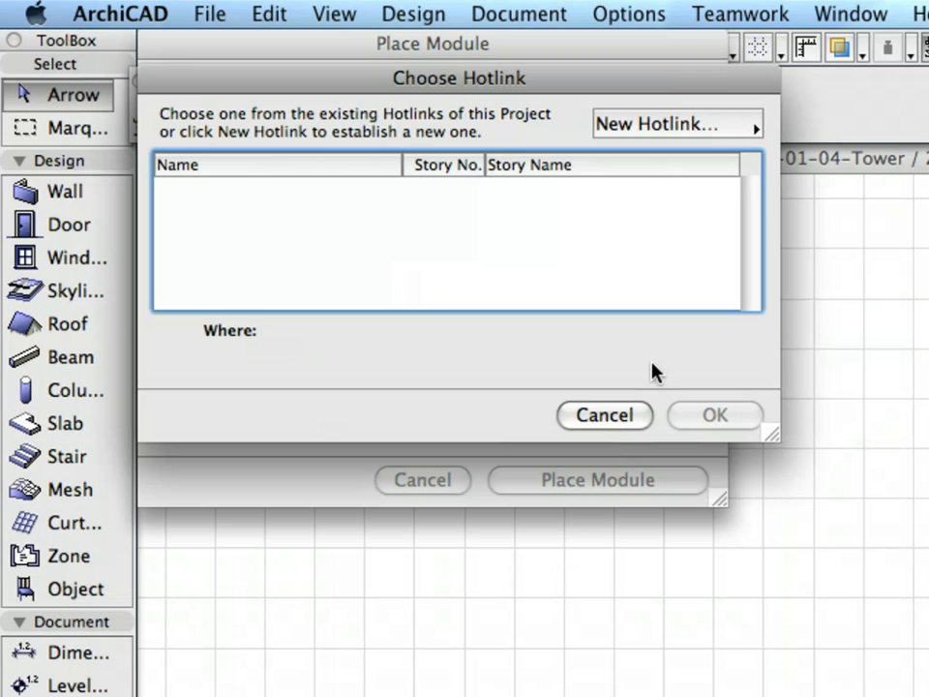
pyautogui.click(709, 134)
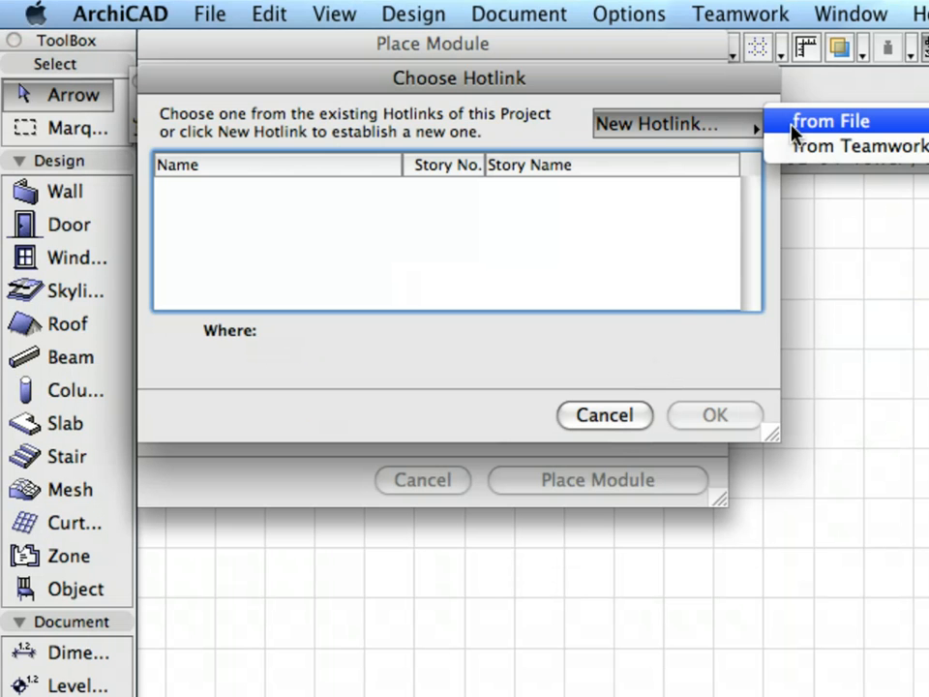
pyautogui.click(793, 124)
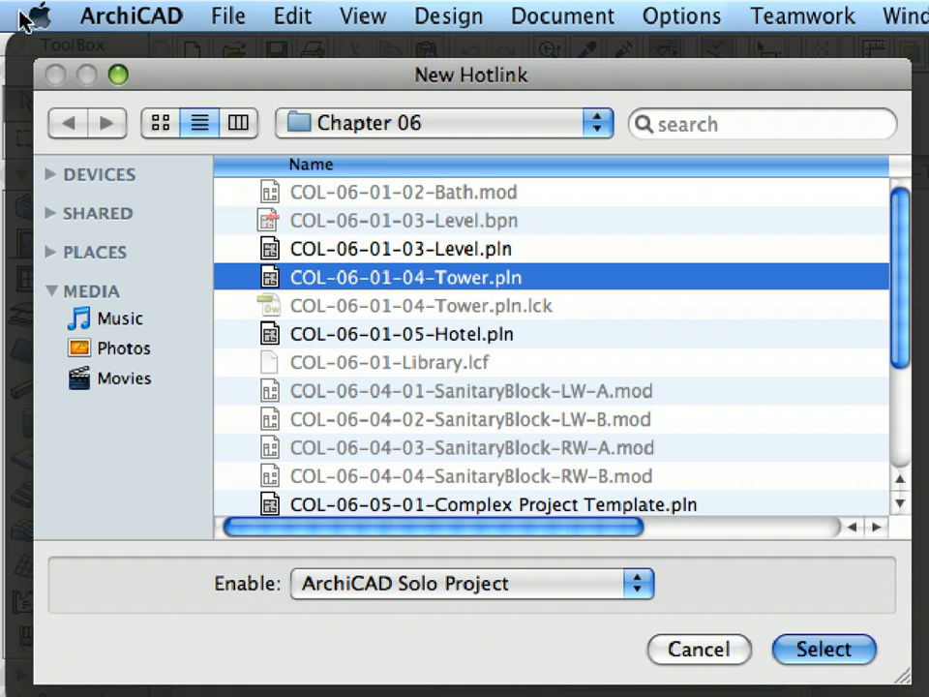
pyautogui.click(523, 250)
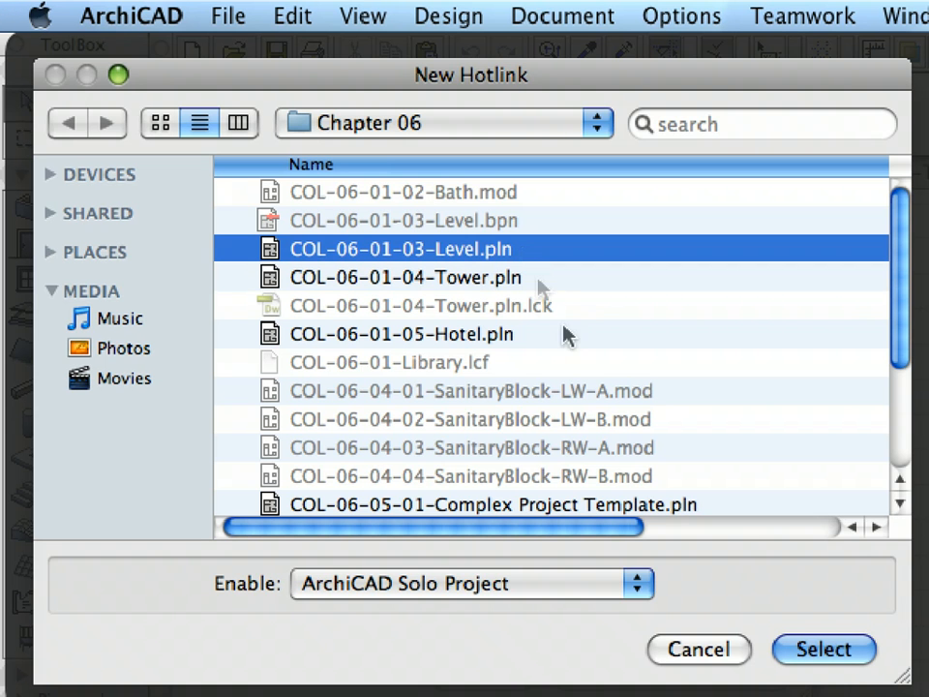
pyautogui.click(845, 646)
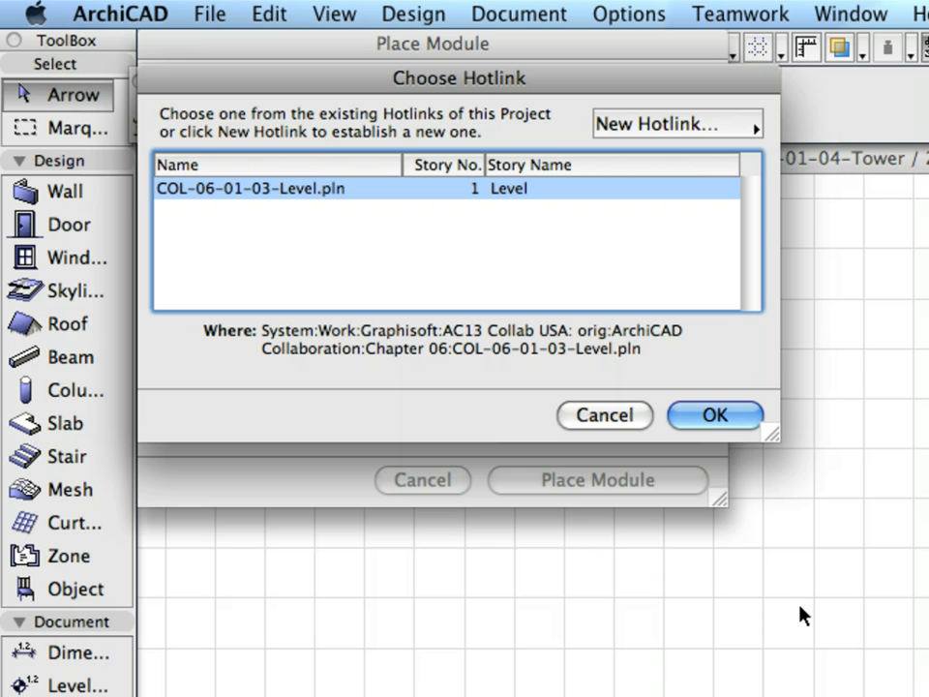
pyautogui.click(715, 415)
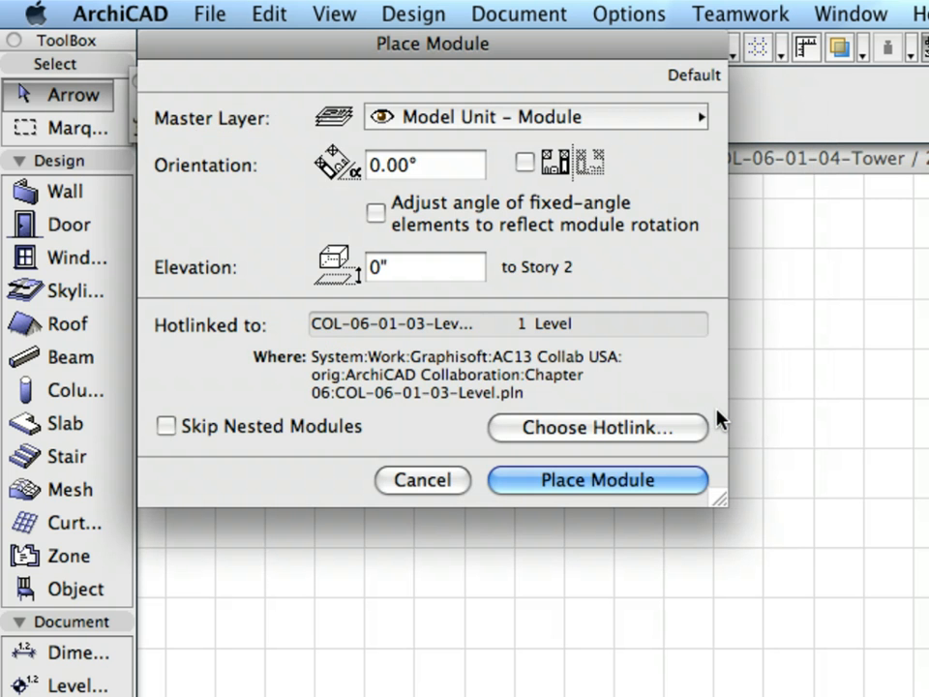
pyautogui.click(670, 483)
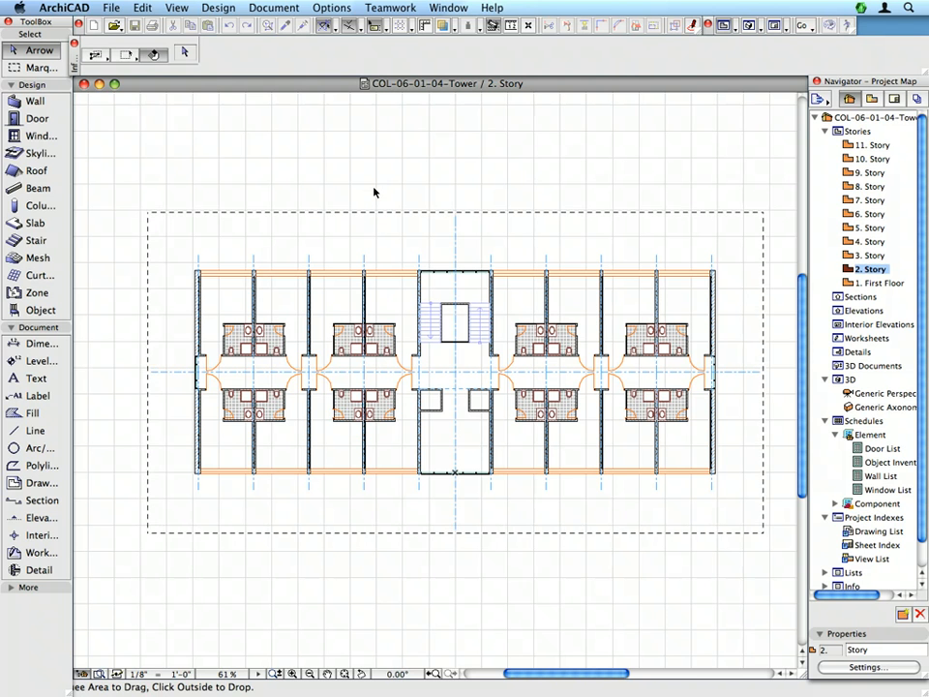
pyautogui.click(374, 191)
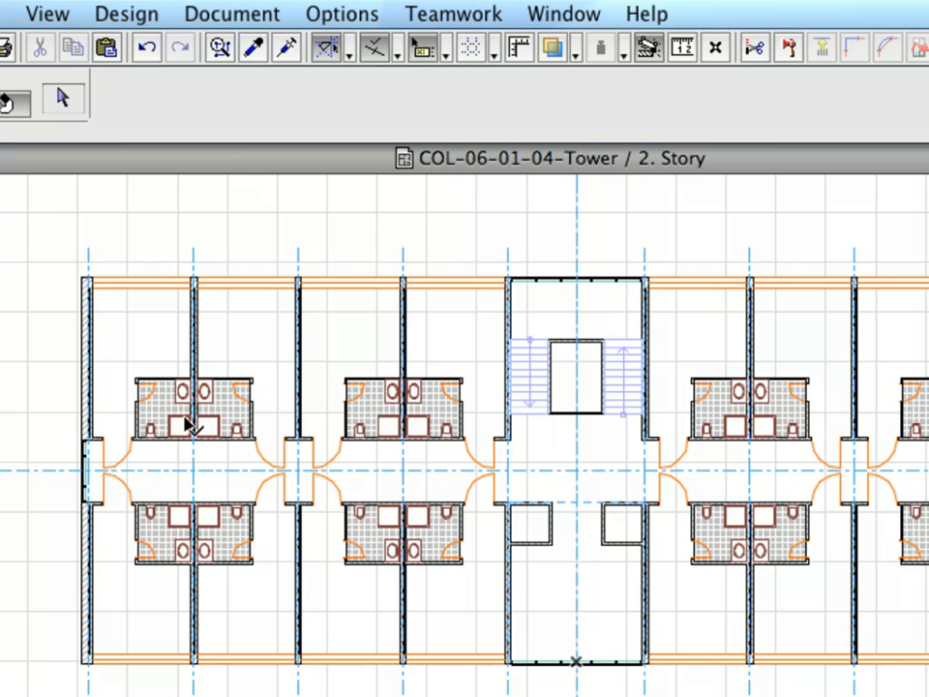
# Select the placed level module on 2. Story and copy it
pyautogui.click(173, 397)
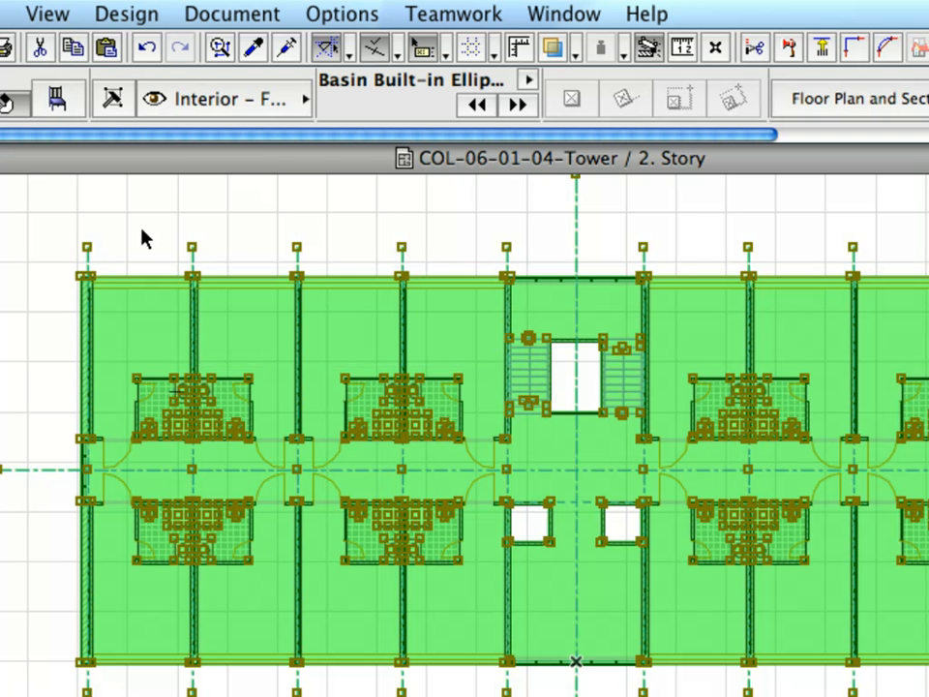
pyautogui.rightClick(133, 198)
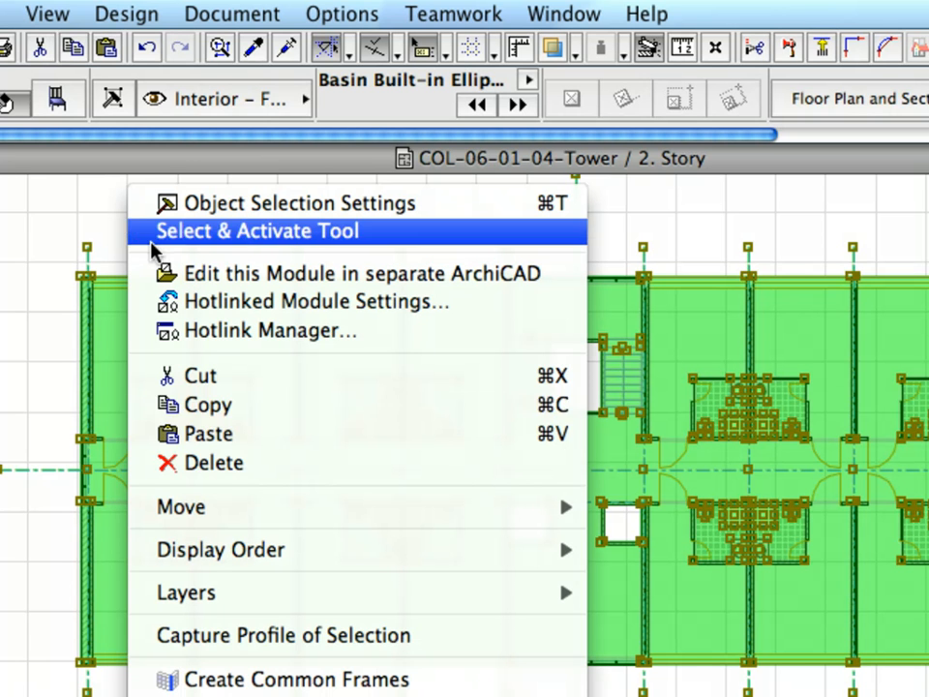
pyautogui.click(319, 411)
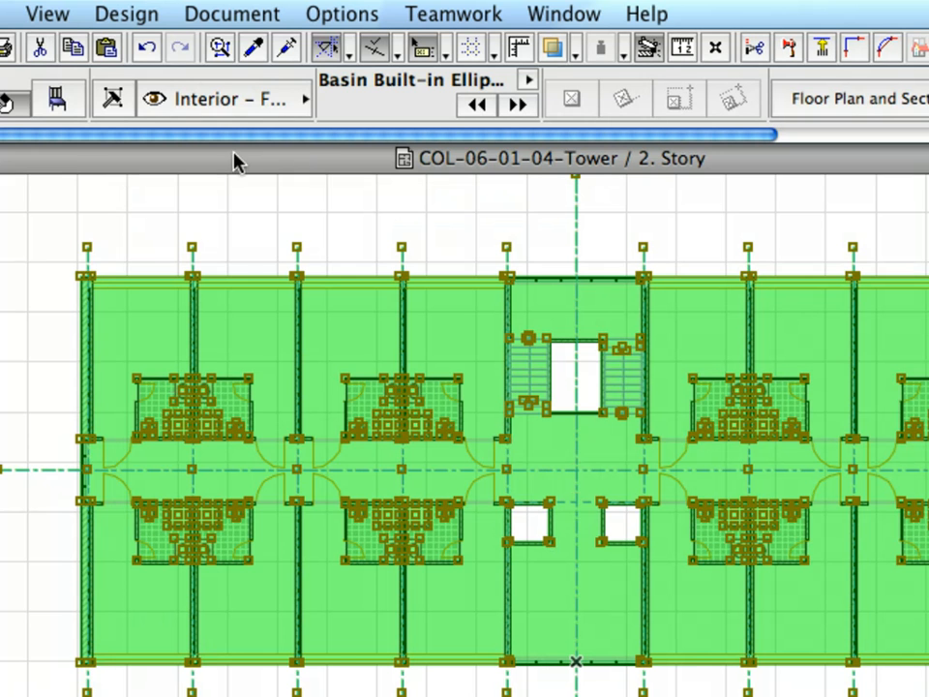
# Go up to 3. Story and paste the copied module at its original location, keeping the current view
pyautogui.click(48, 15)
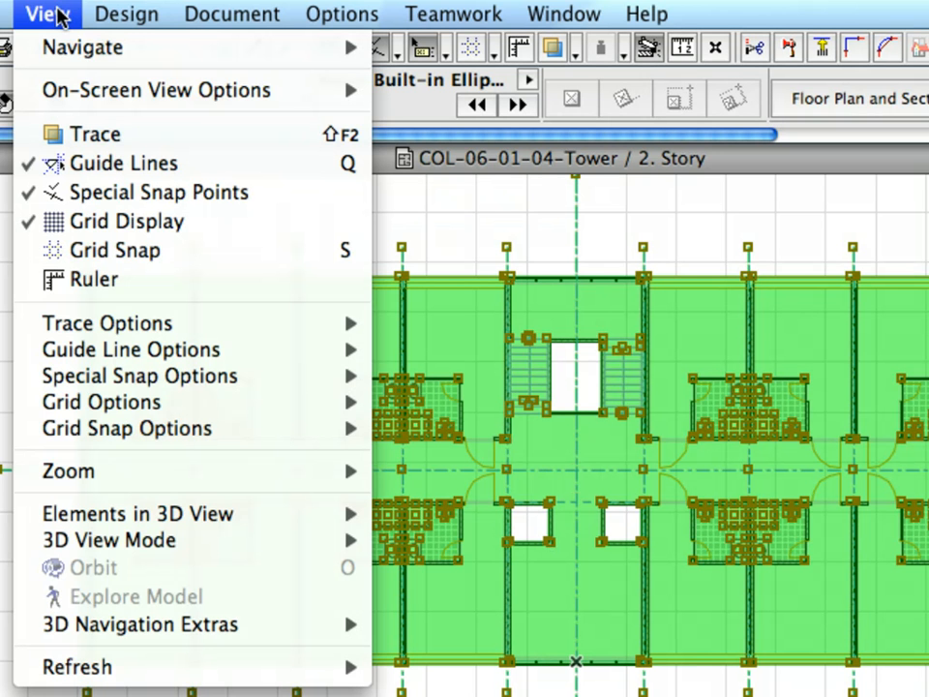
pyautogui.moveTo(104, 49)
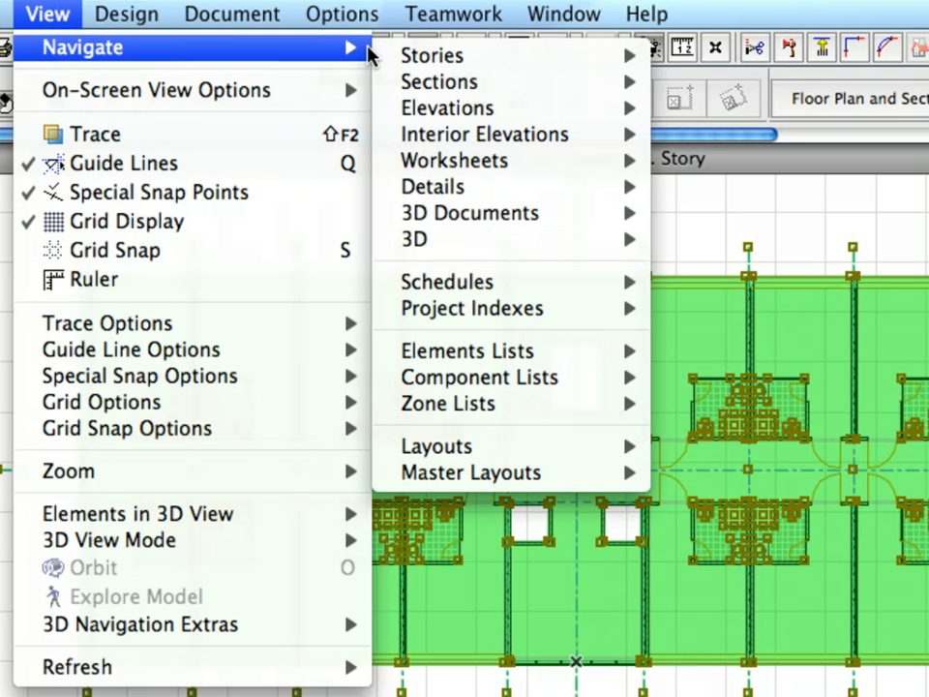
pyautogui.moveTo(380, 58)
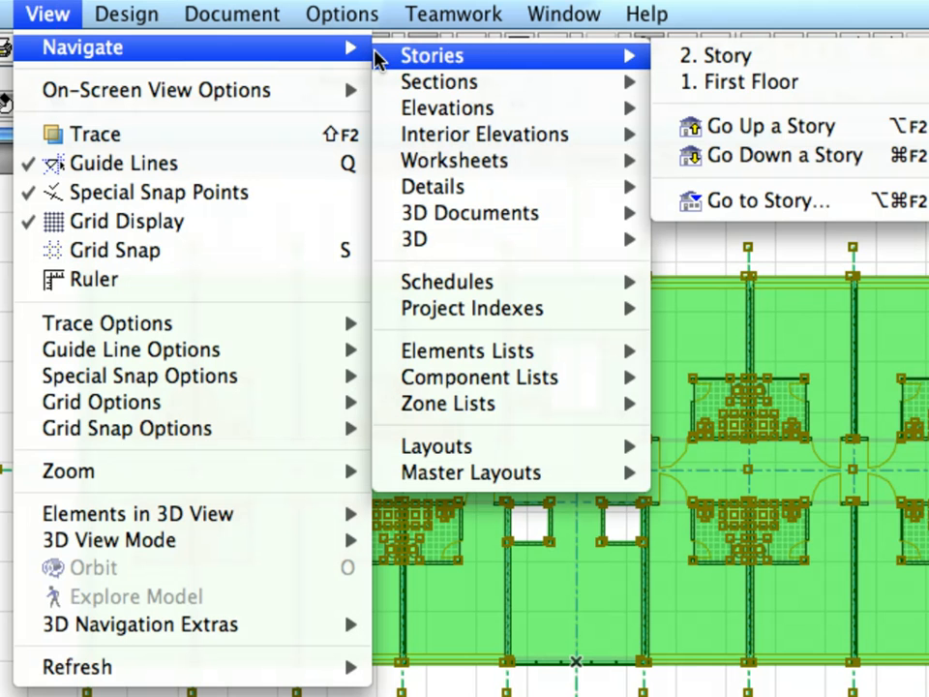
pyautogui.click(710, 126)
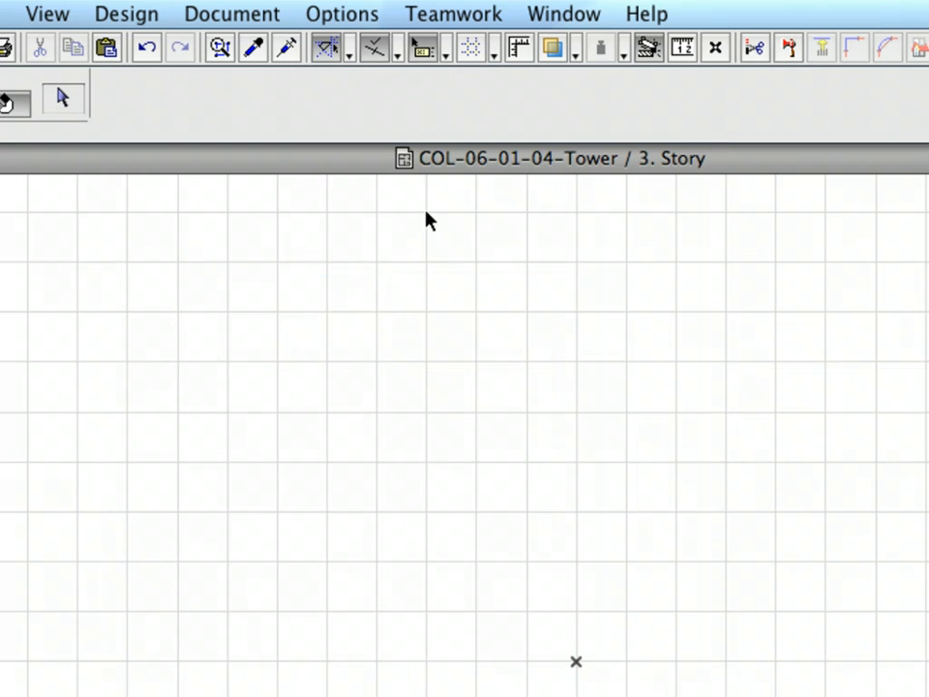
pyautogui.rightClick(113, 199)
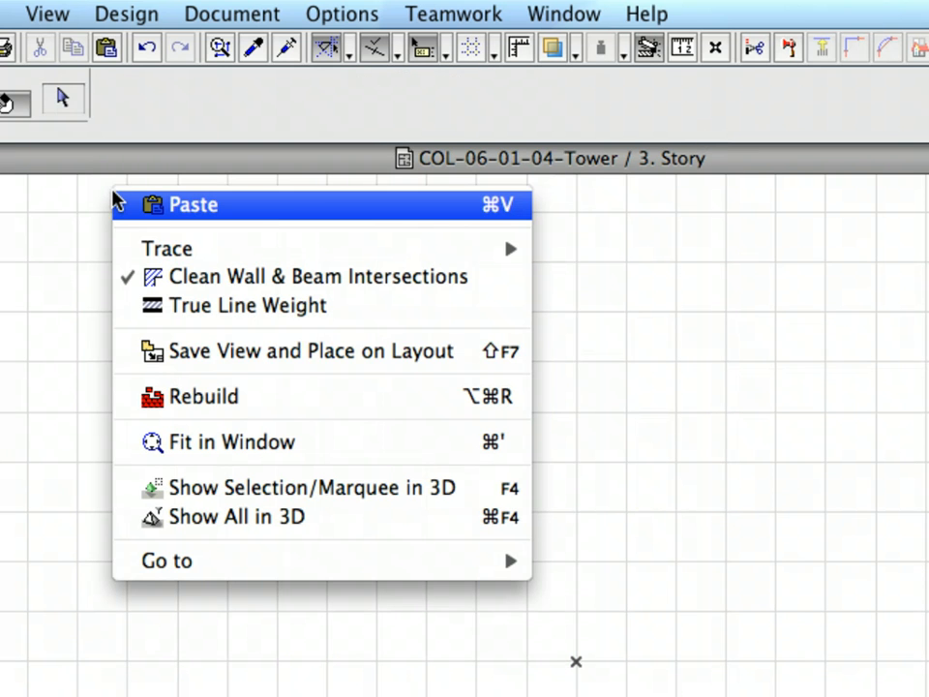
pyautogui.click(303, 208)
pyautogui.click(445, 320)
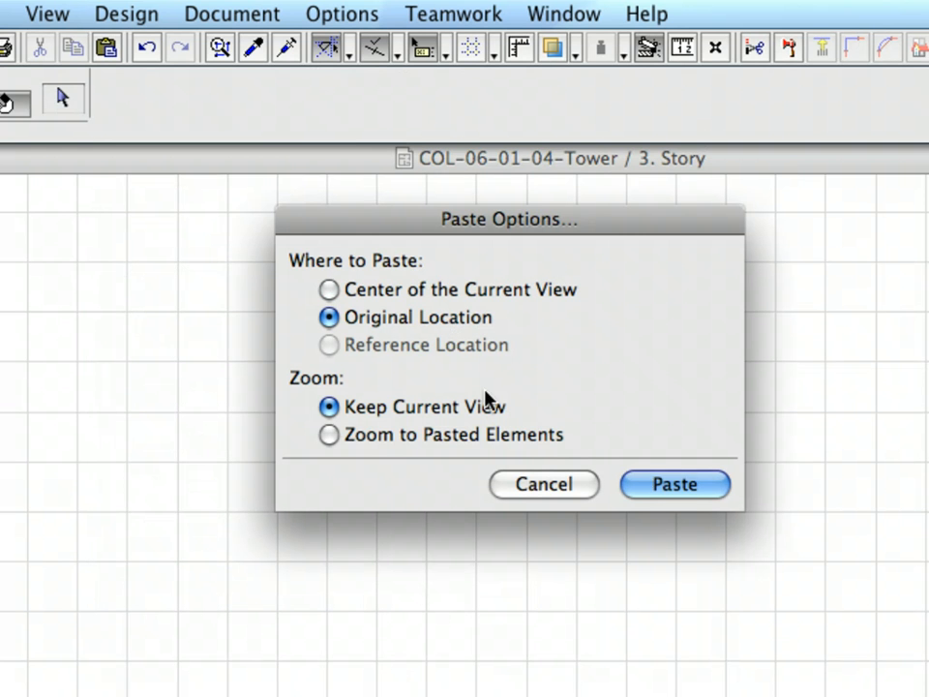
pyautogui.click(698, 485)
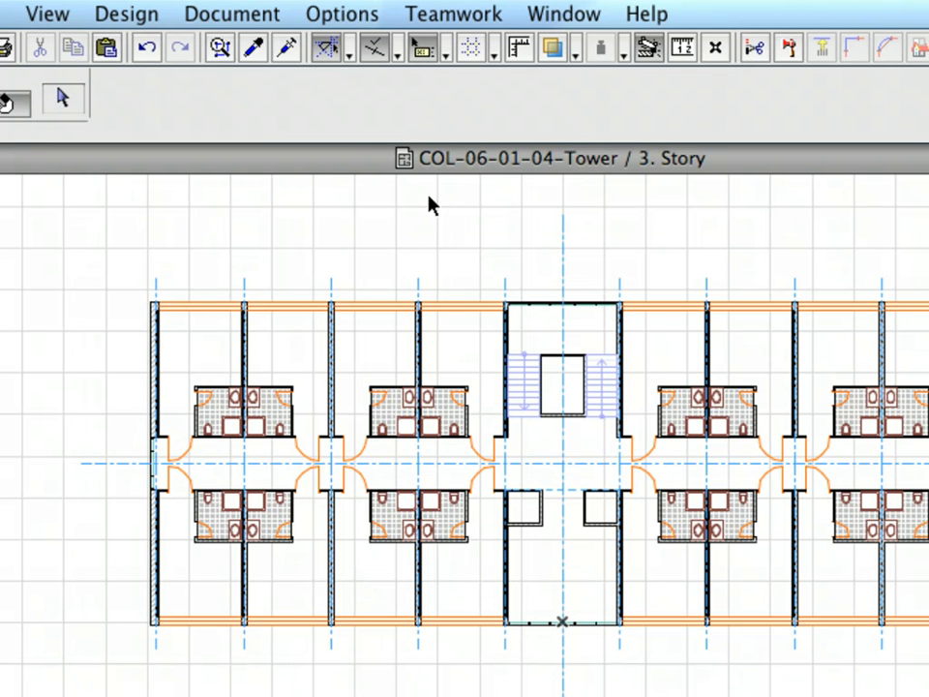
# Go up to 4. Story and paste the copied level module there, repeating the paste on 9. Story
pyautogui.click(62, 15)
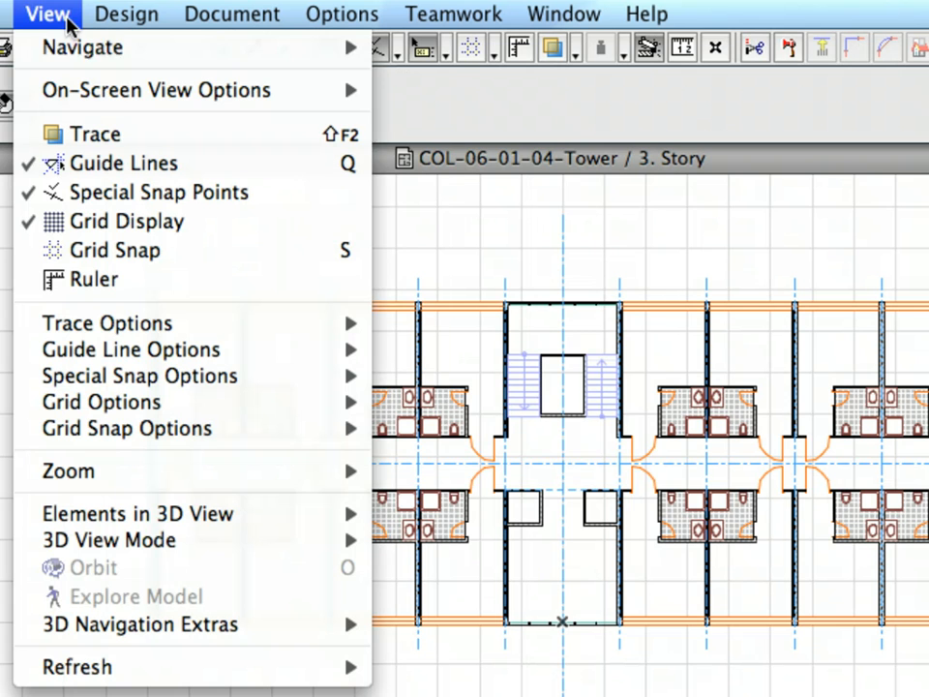
pyautogui.moveTo(75, 48)
pyautogui.moveTo(481, 60)
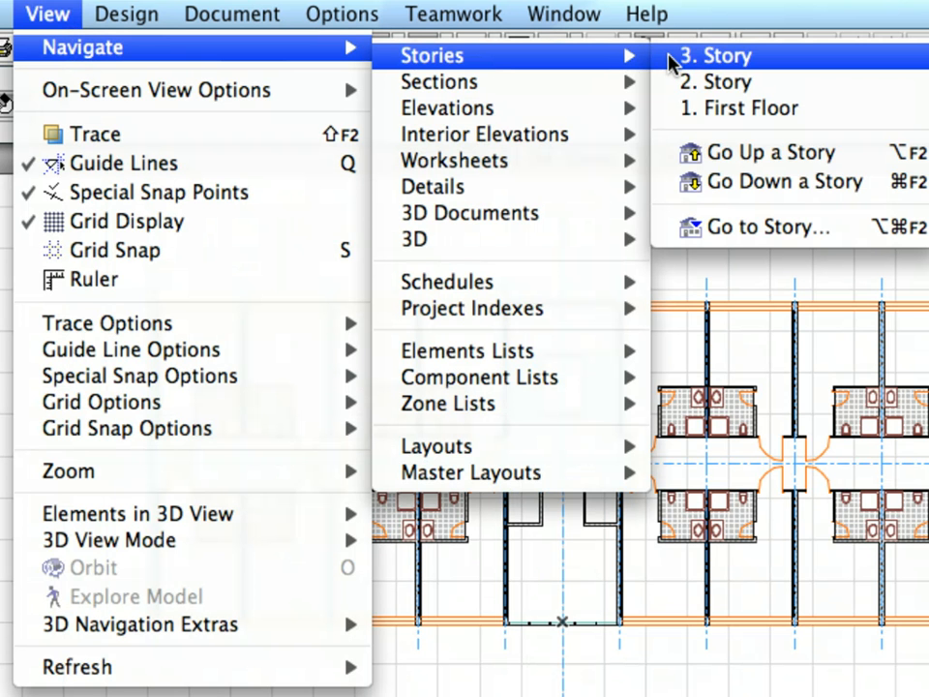
pyautogui.click(758, 154)
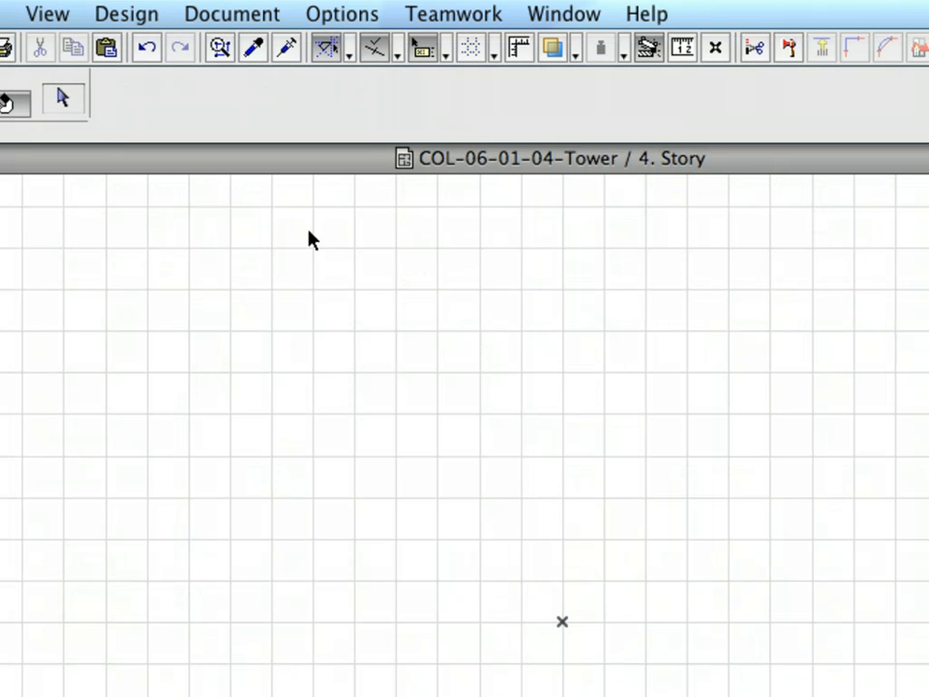
pyautogui.rightClick(217, 238)
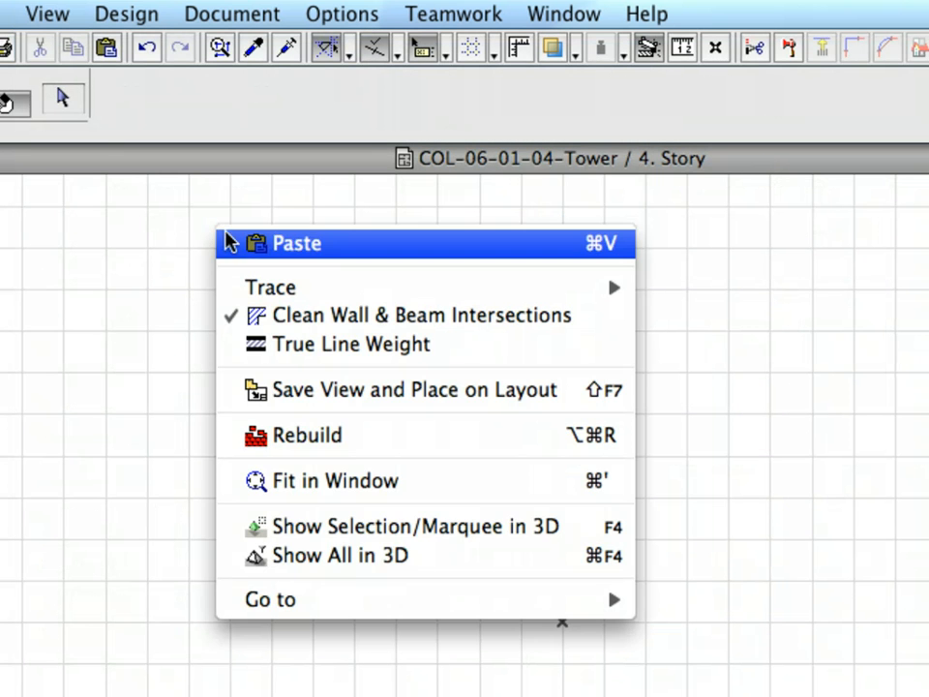
pyautogui.click(307, 249)
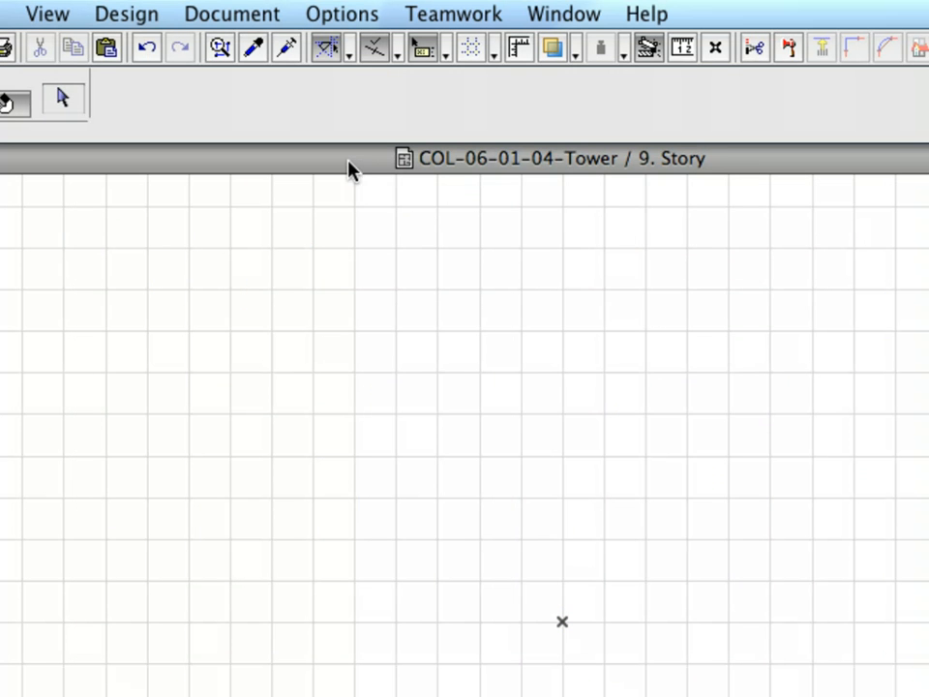
pyautogui.rightClick(344, 174)
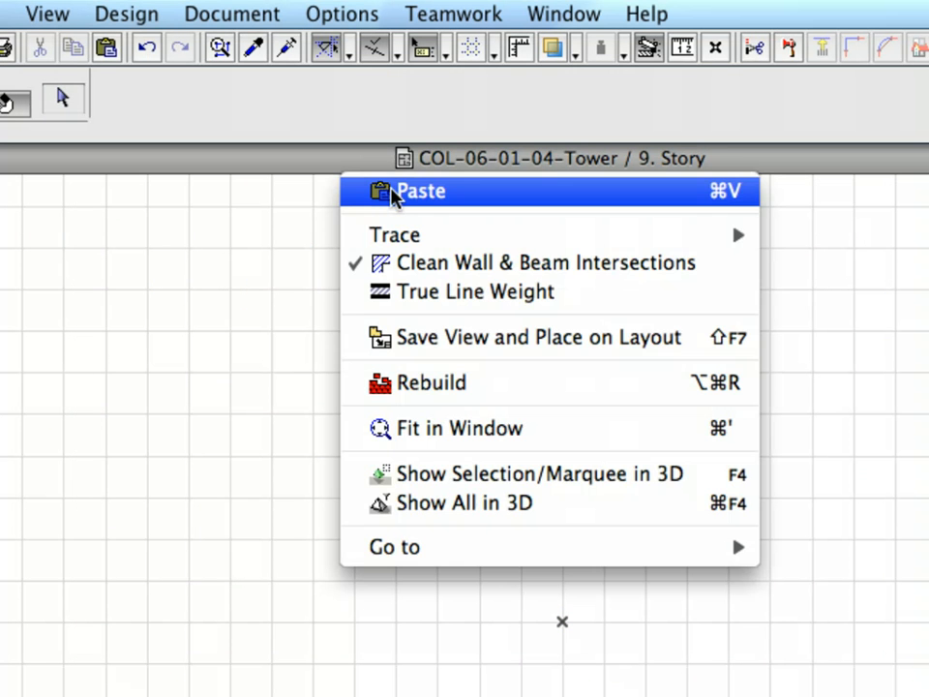
pyautogui.click(406, 190)
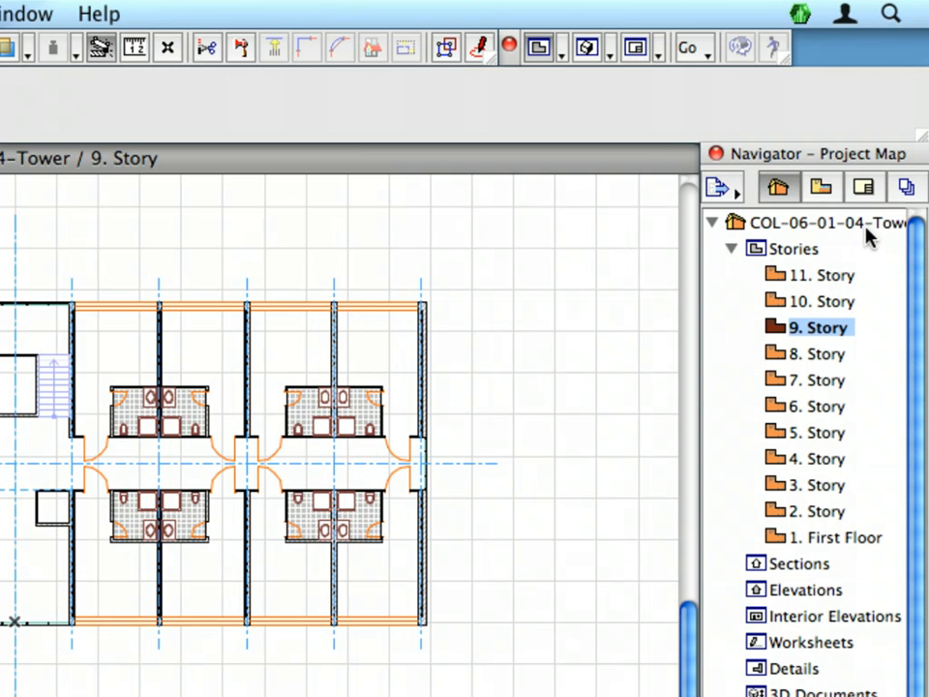
# Open the saved 6.1.3 Perspective view from the View Map to examine the stacked tower in 3D
pyautogui.click(822, 188)
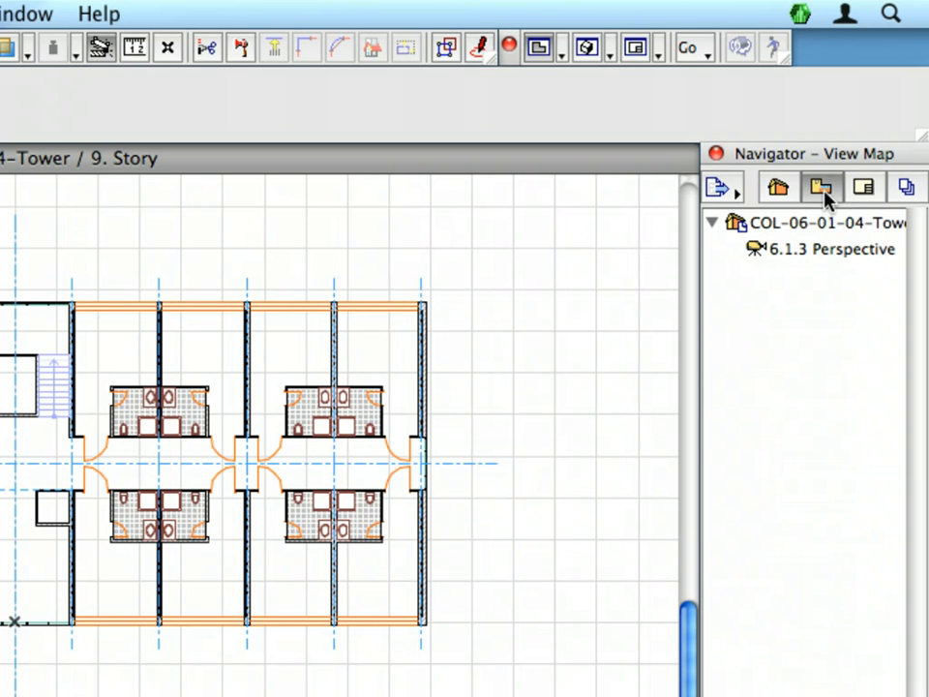
pyautogui.click(870, 254)
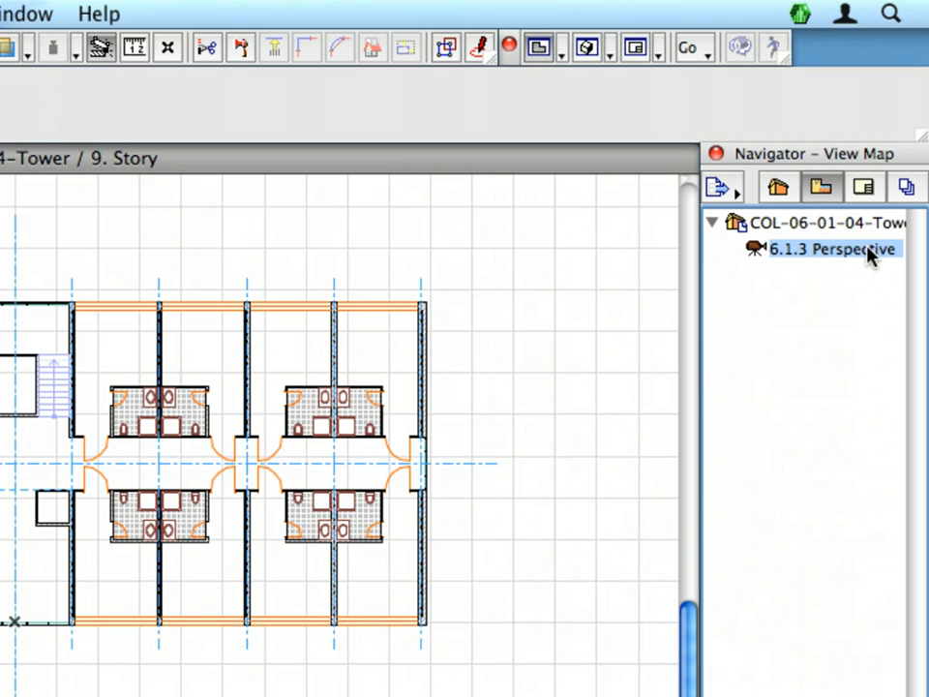
pyautogui.doubleClick(870, 253)
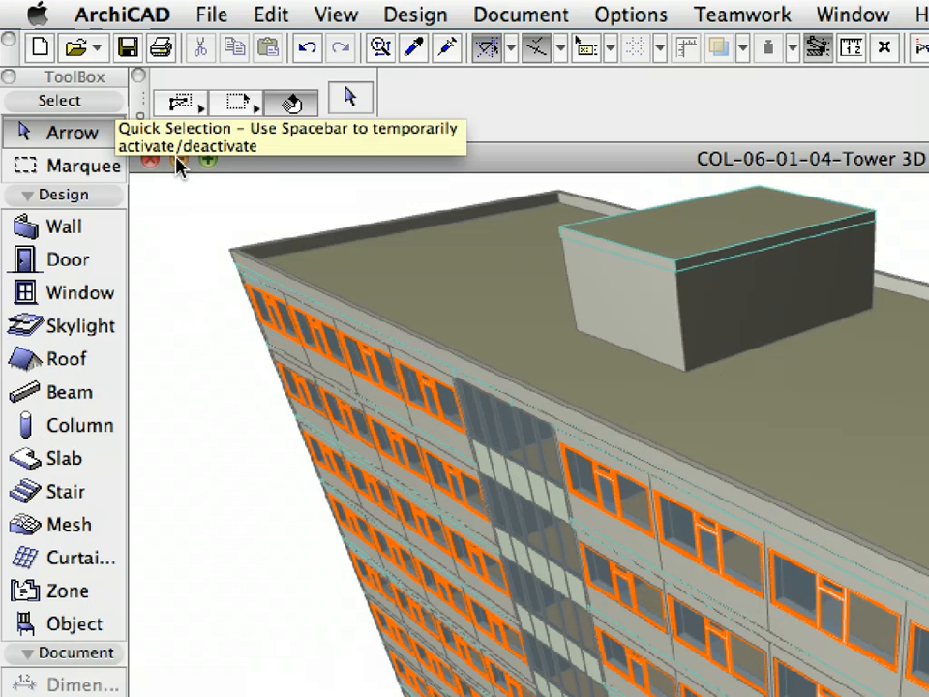
# Close the 3D window and save the tower project
pyautogui.click(150, 161)
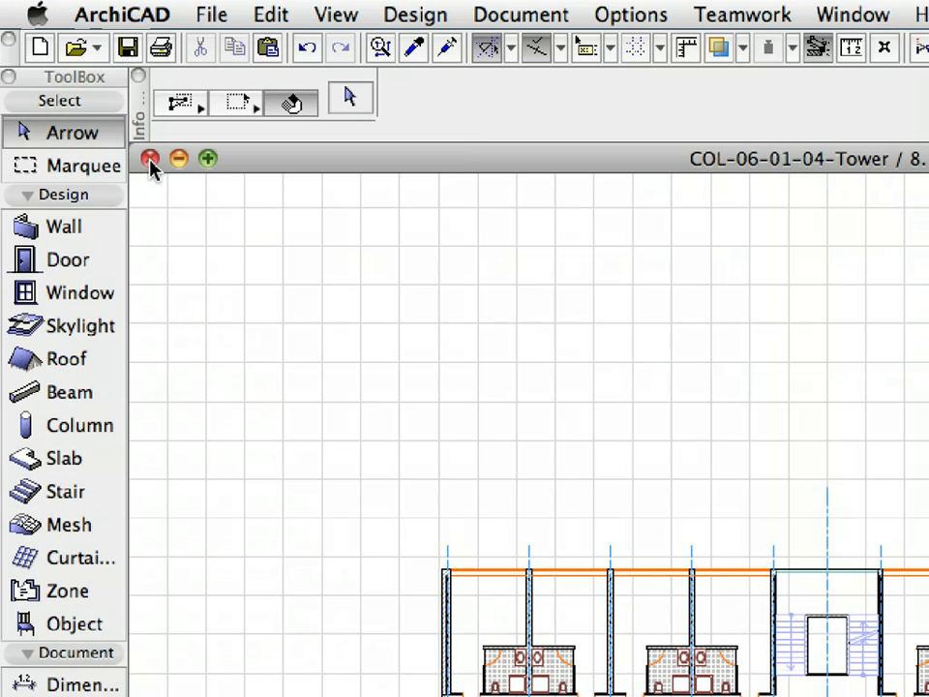
pyautogui.click(205, 14)
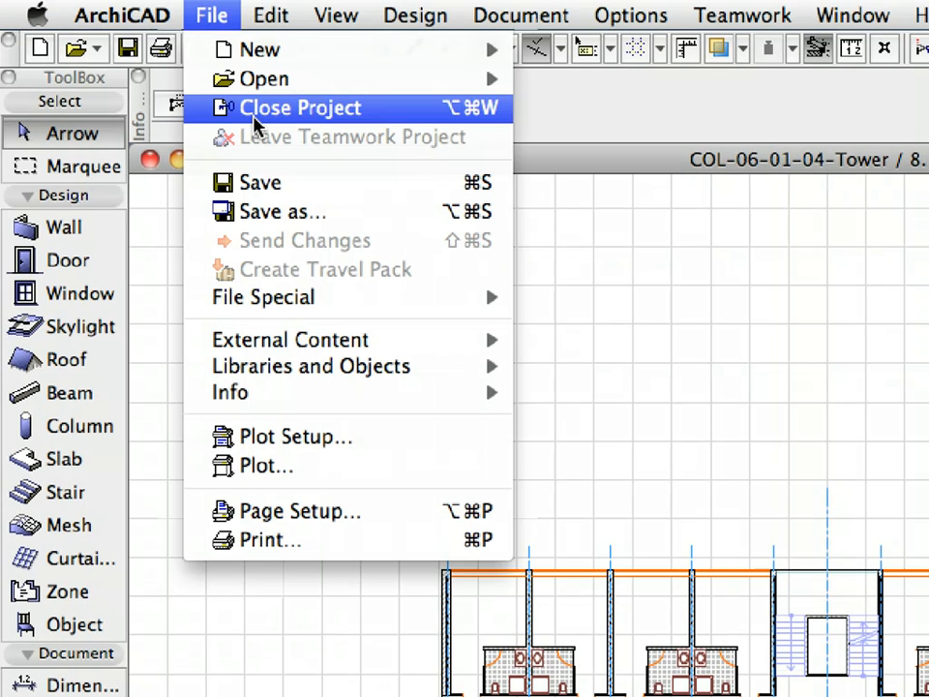
pyautogui.click(327, 184)
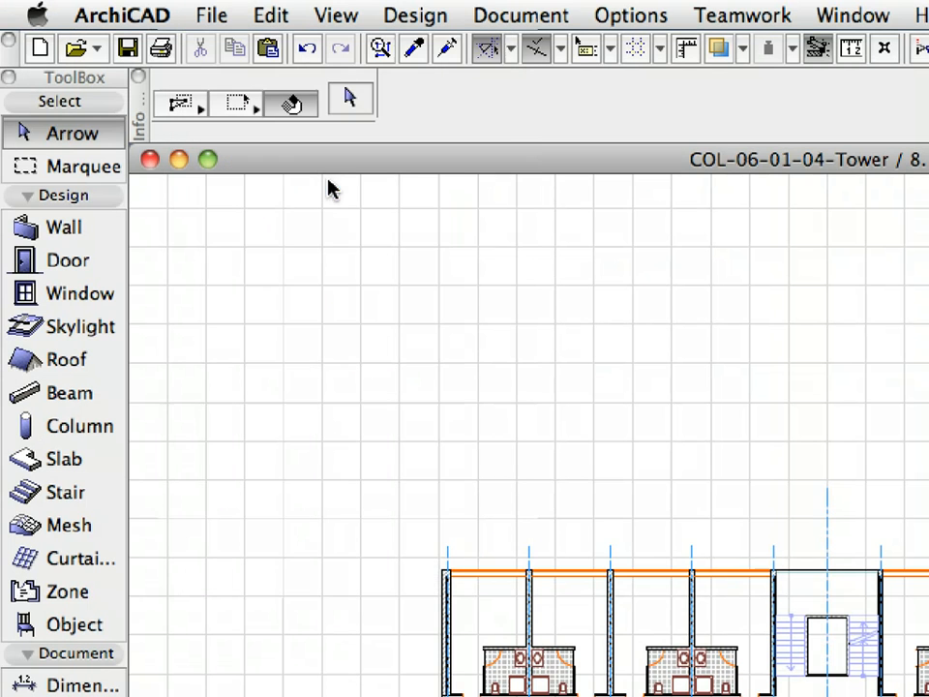
# Close the tower project and open COL-06-01-05-Hotel.pln from the Chapter 06 folder
pyautogui.click(211, 16)
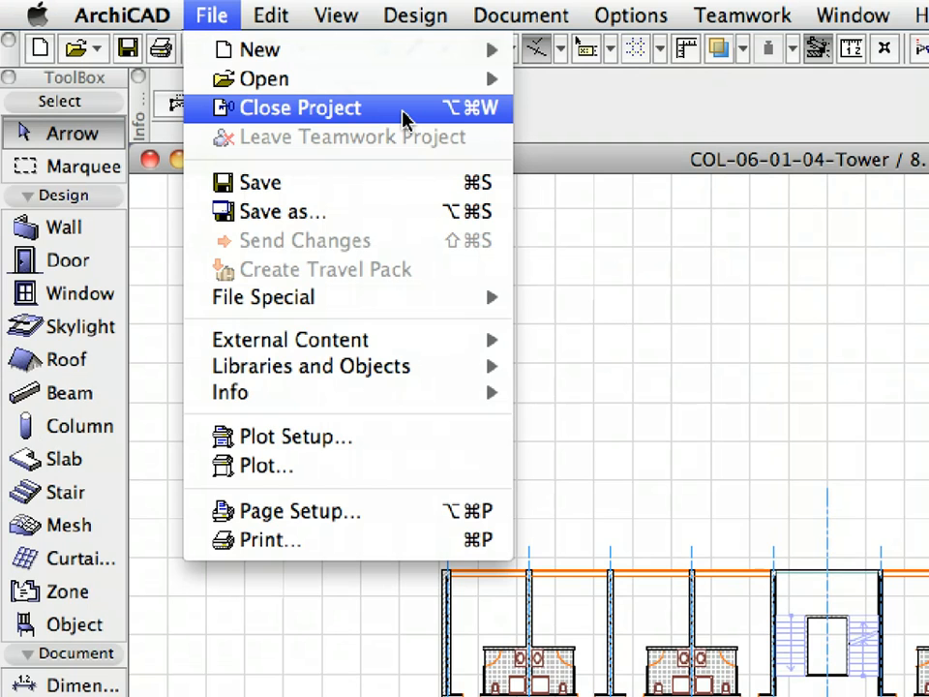
pyautogui.click(405, 111)
pyautogui.click(214, 15)
pyautogui.moveTo(220, 78)
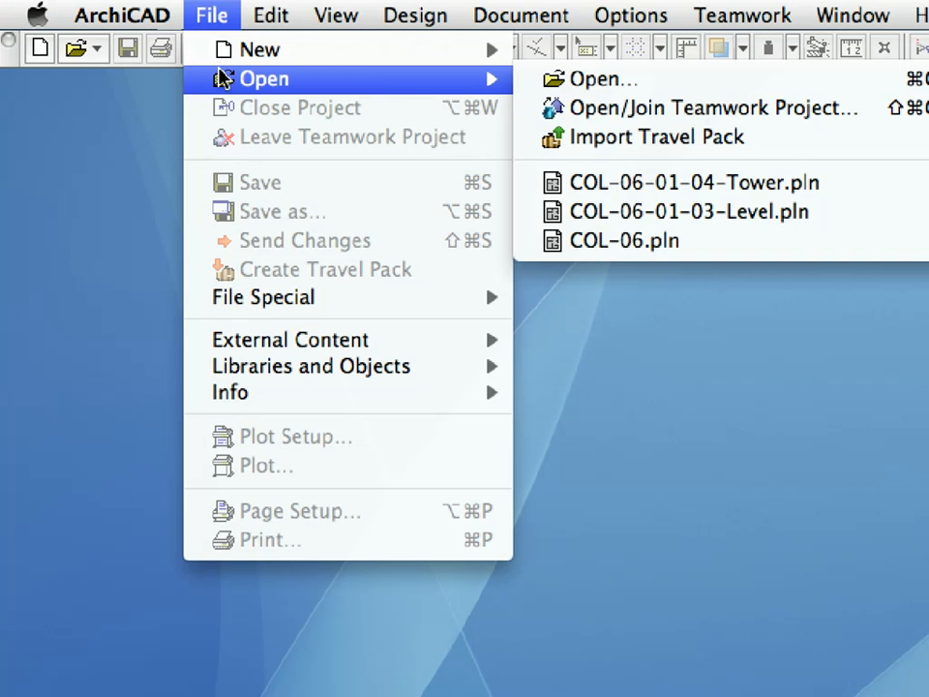
pyautogui.click(693, 81)
pyautogui.click(548, 380)
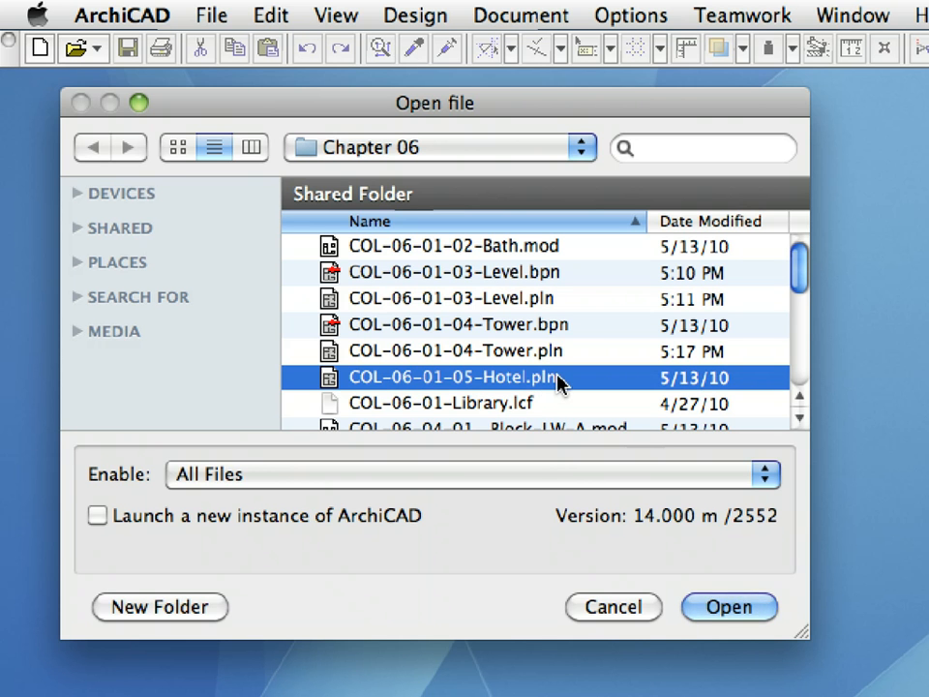
pyautogui.click(771, 608)
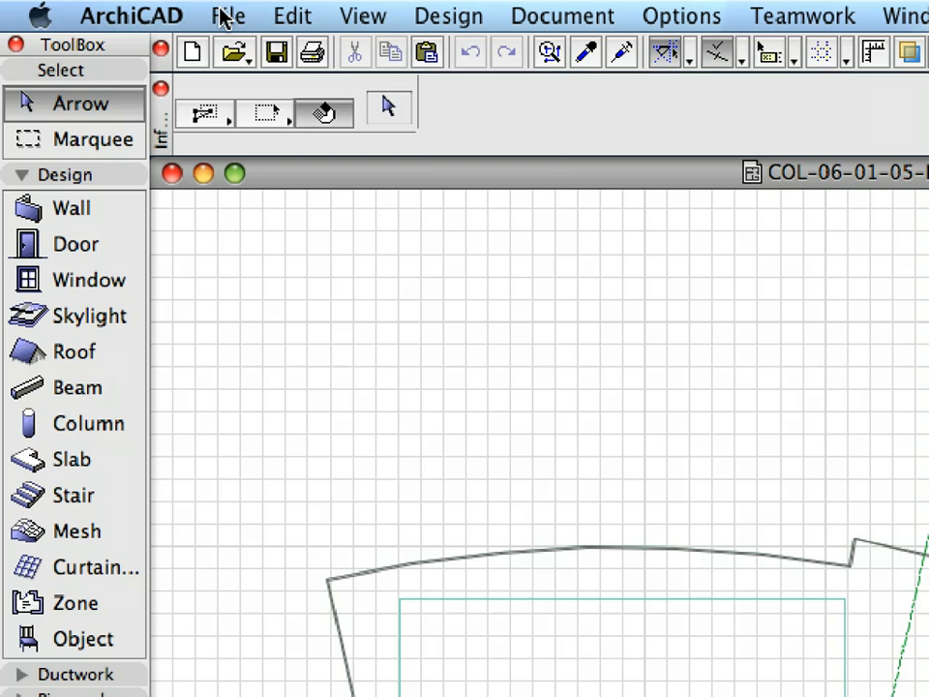
# Start placing a hotlinked module and create a new file-based hotlink to COL-06-01-04-Tower.pln with All Stories (Multistory)
pyautogui.click(109, 8)
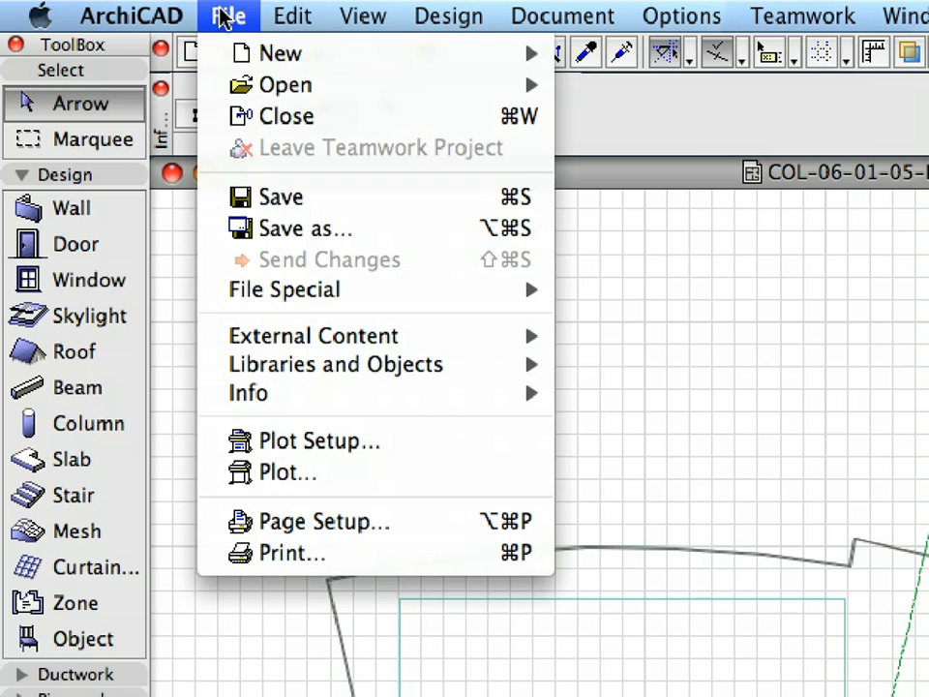
pyautogui.moveTo(285, 339)
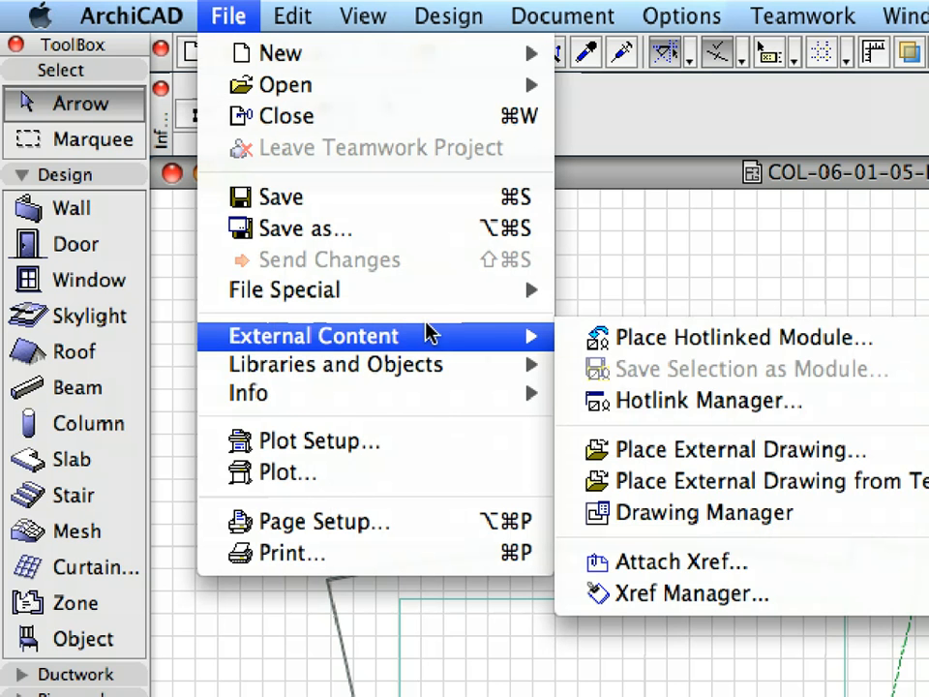
pyautogui.click(598, 339)
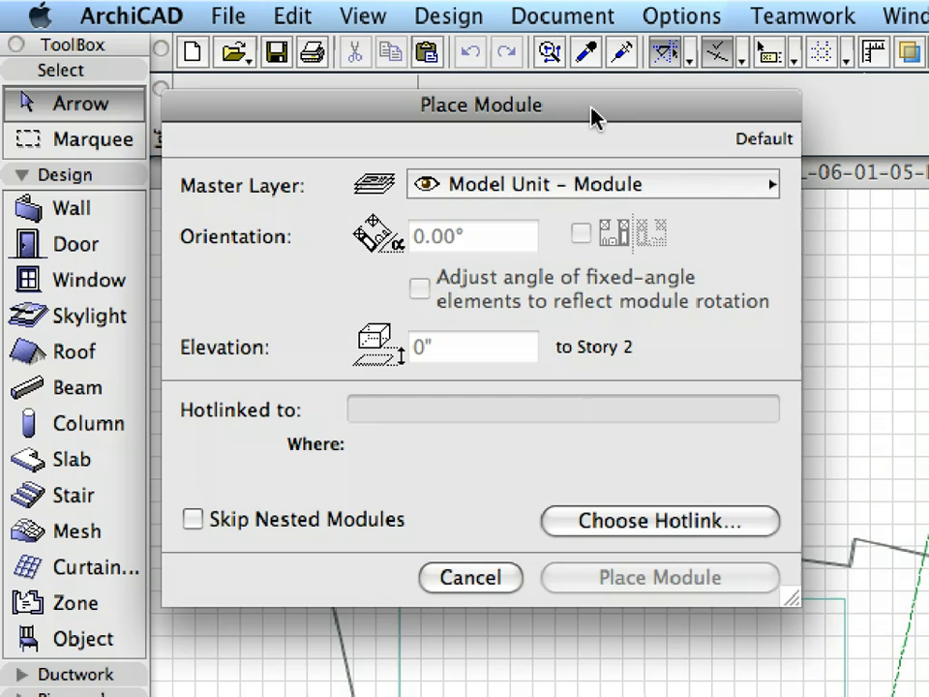
pyautogui.click(682, 530)
pyautogui.click(554, 184)
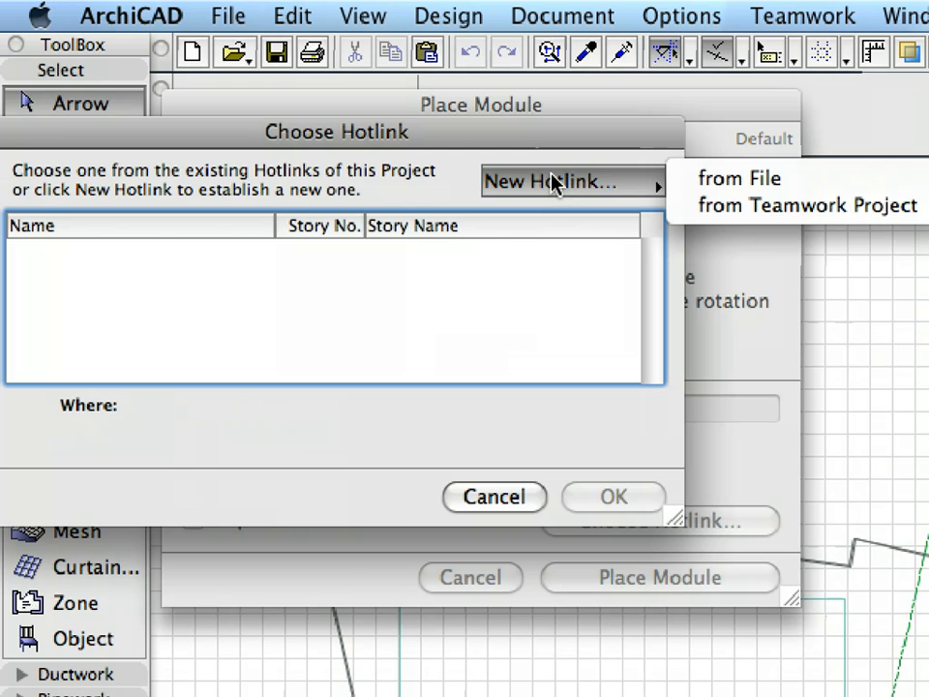
pyautogui.click(715, 185)
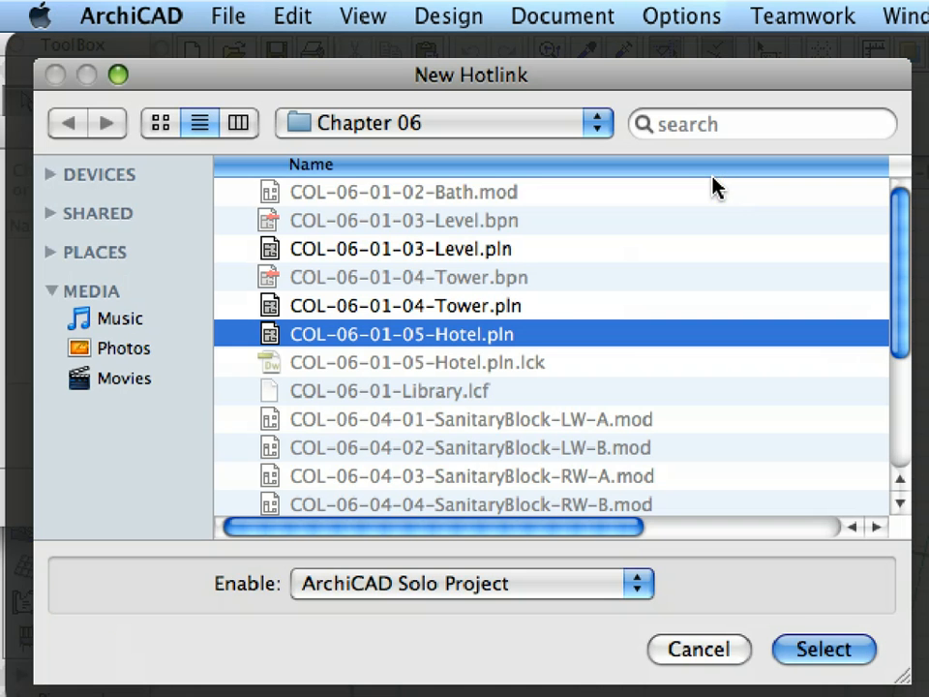
pyautogui.click(494, 307)
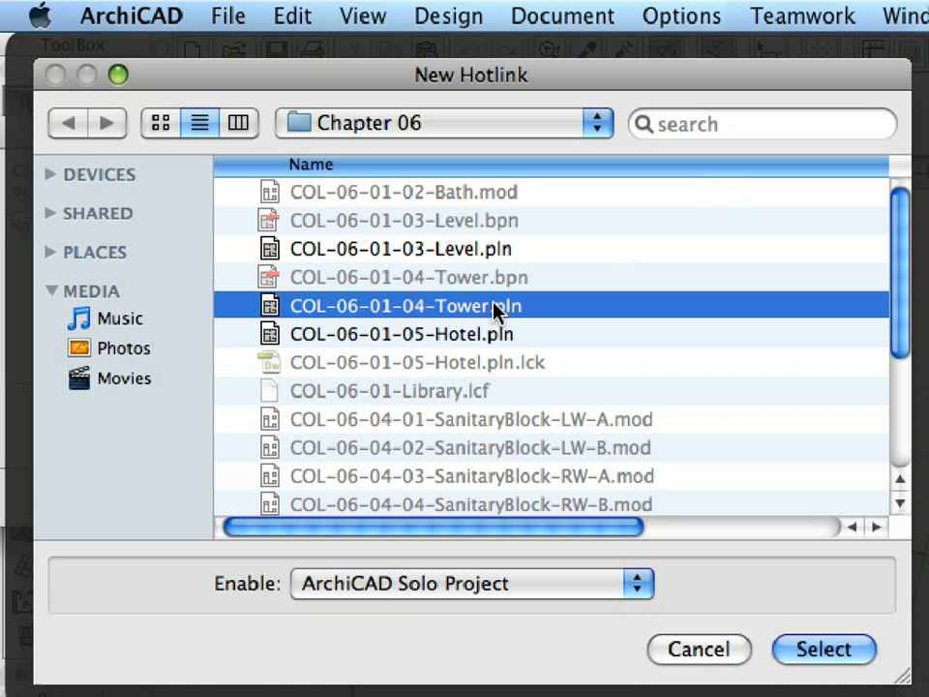
pyautogui.click(857, 653)
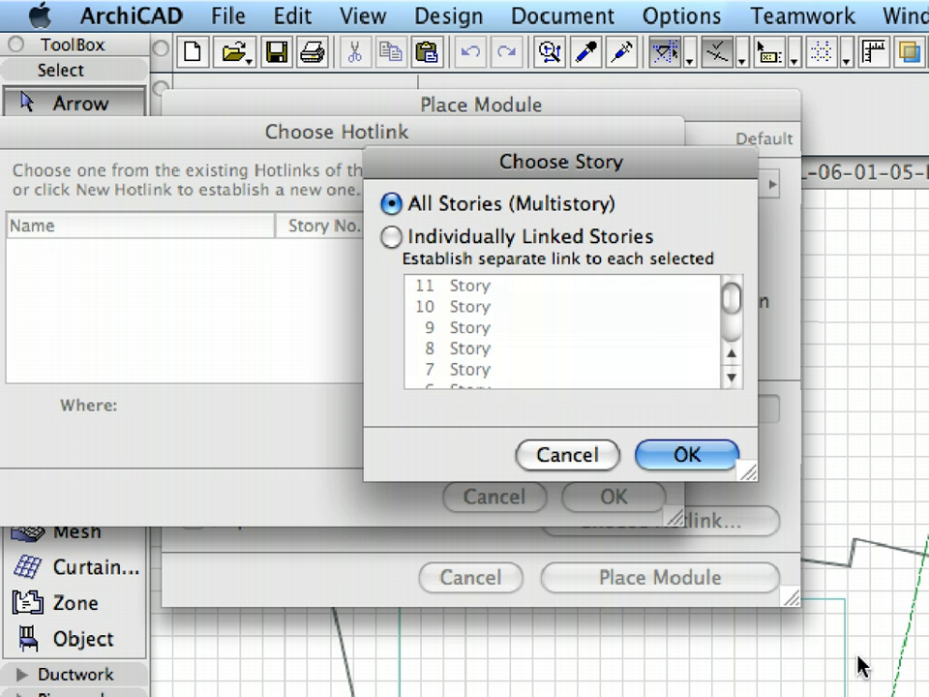
pyautogui.click(721, 463)
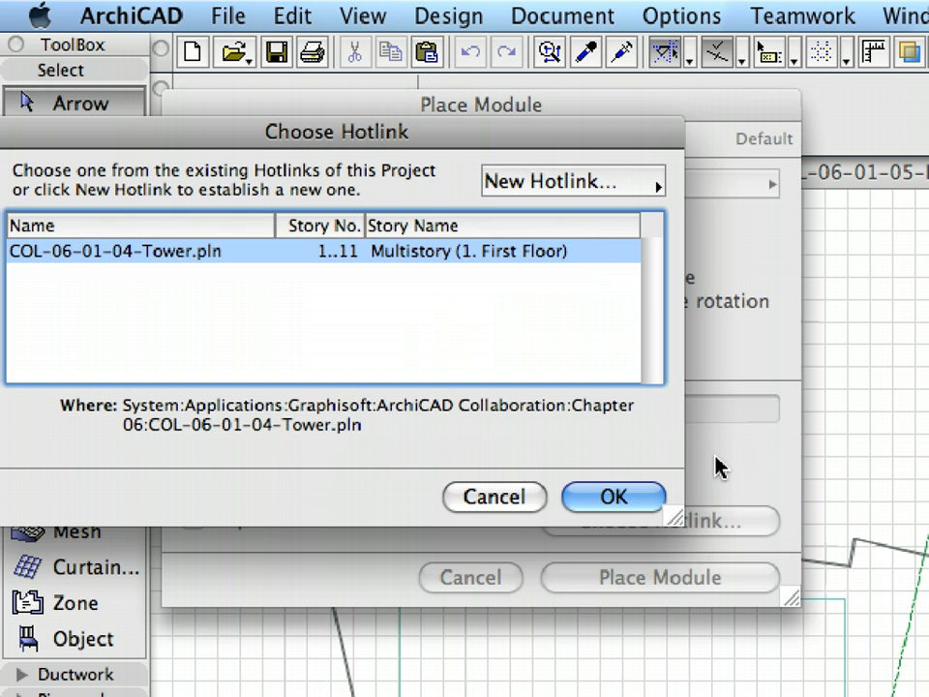
pyautogui.click(619, 497)
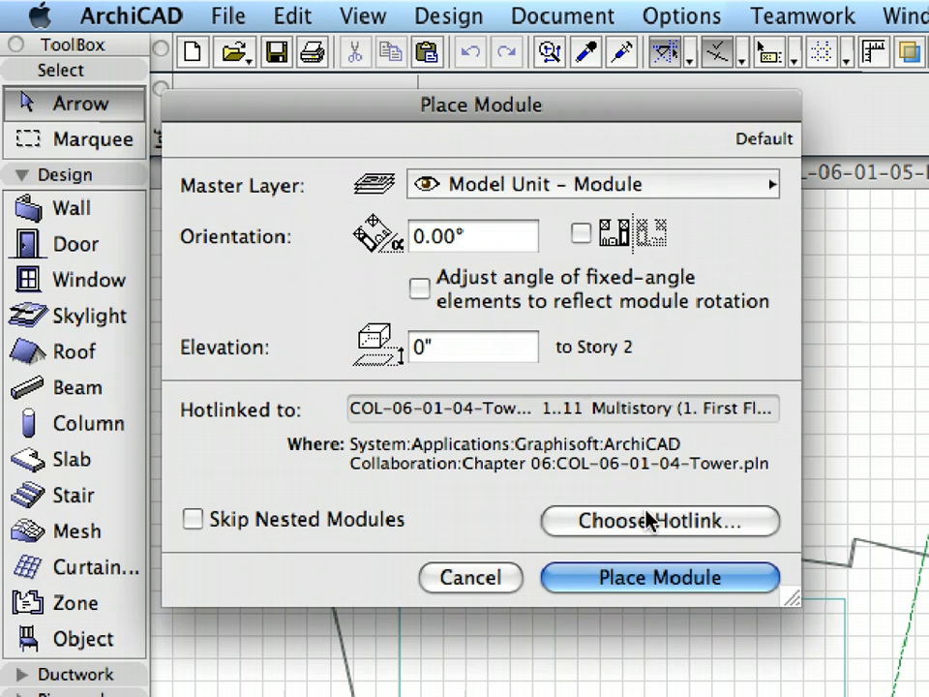
# Place the tower module in the hotel plan, matching its 2. Story to the current story, and accept its position
pyautogui.click(739, 586)
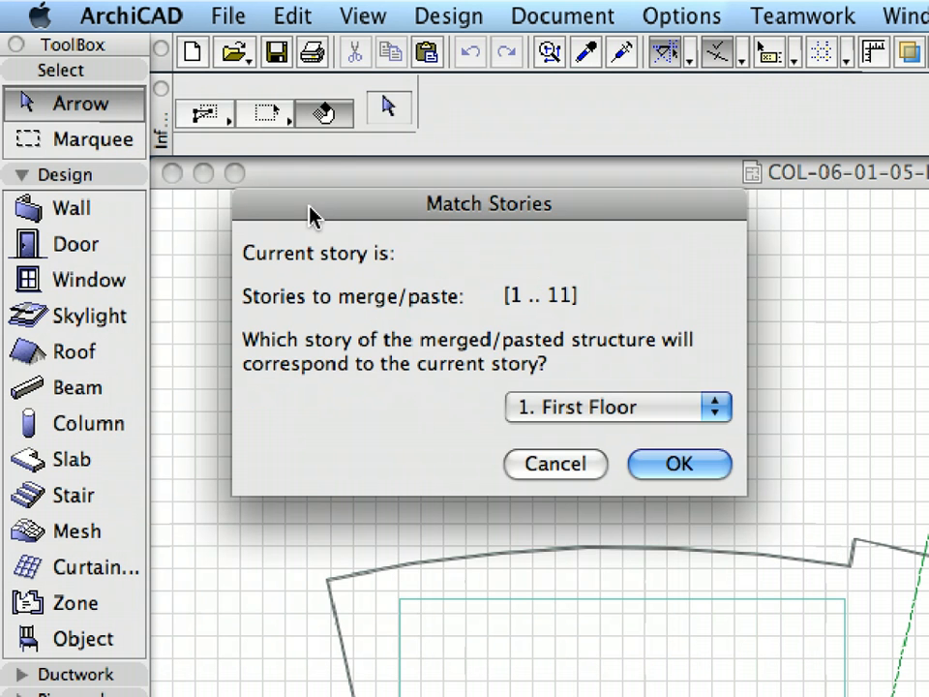
pyautogui.click(675, 404)
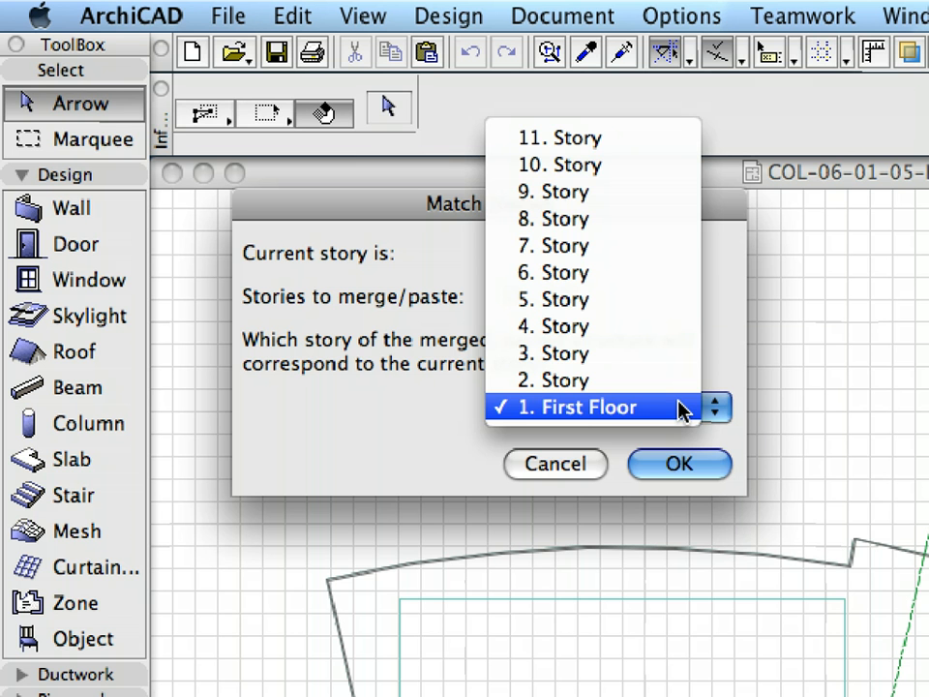
pyautogui.click(619, 380)
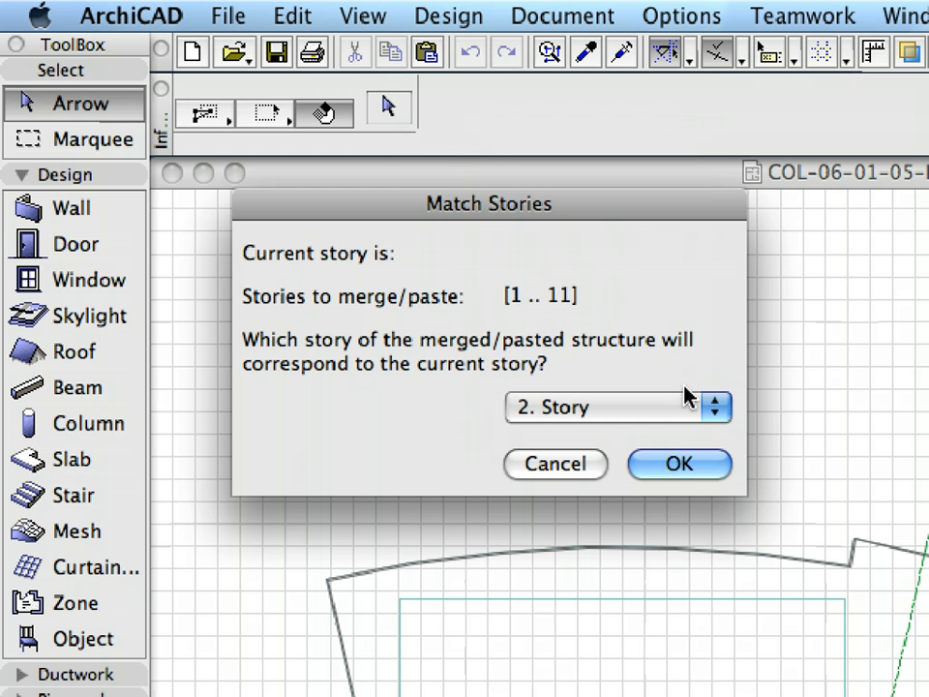
pyautogui.click(680, 465)
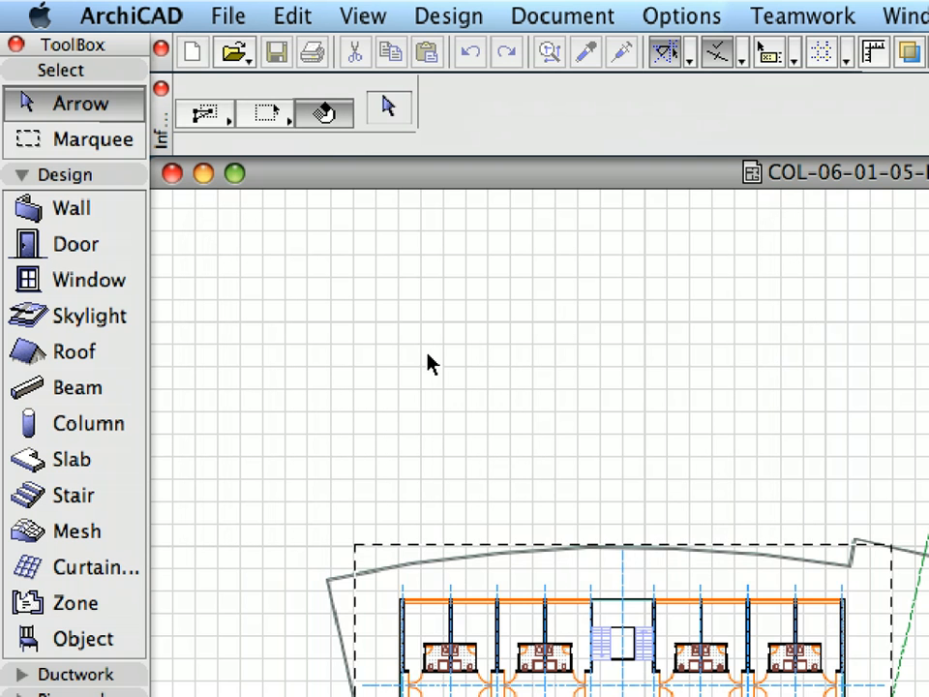
pyautogui.rightClick(428, 362)
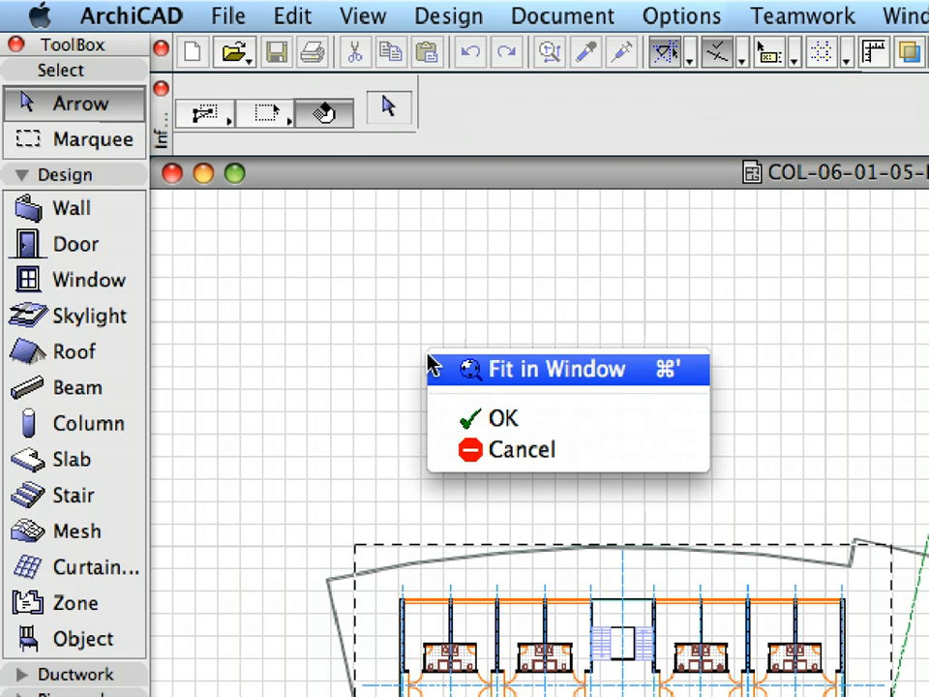
pyautogui.click(583, 418)
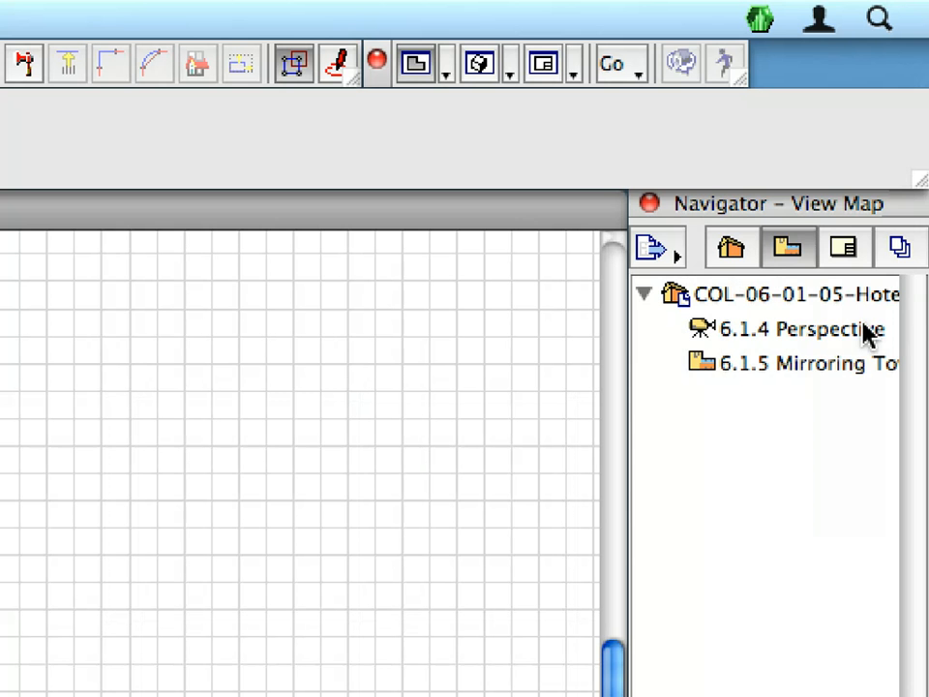
# Open the saved 6.1.4 Perspective view from the View Map and select the placed tower module in 3D
pyautogui.doubleClick(902, 132)
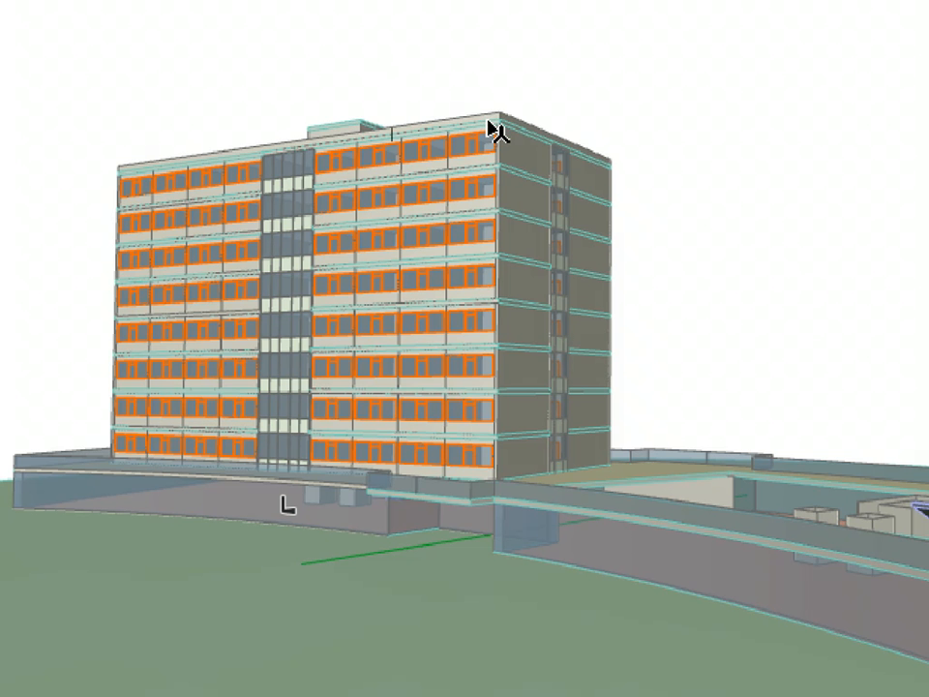
pyautogui.moveTo(491, 129)
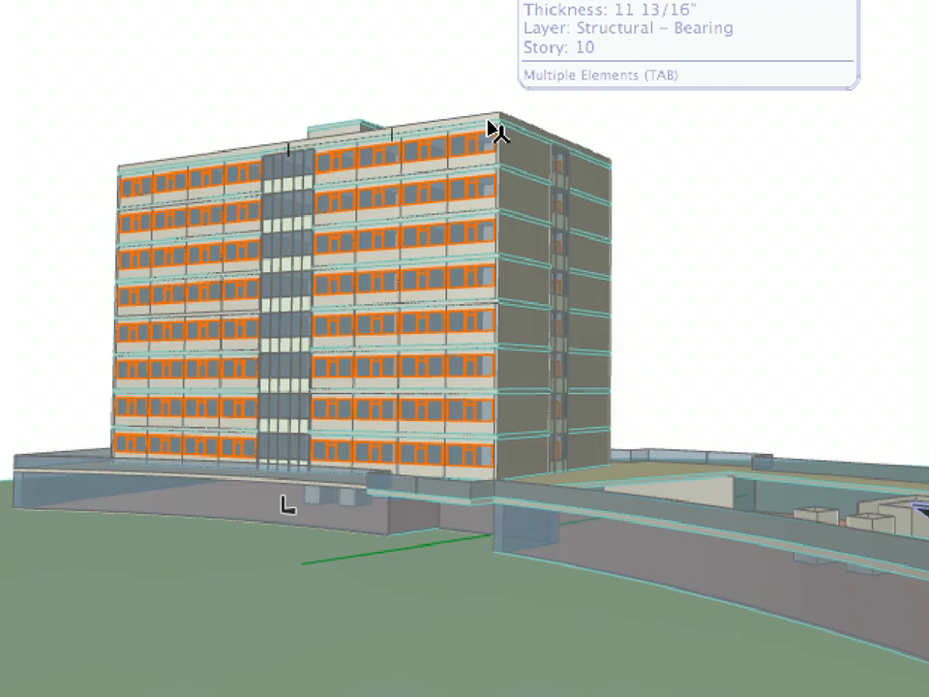
pyautogui.click(489, 185)
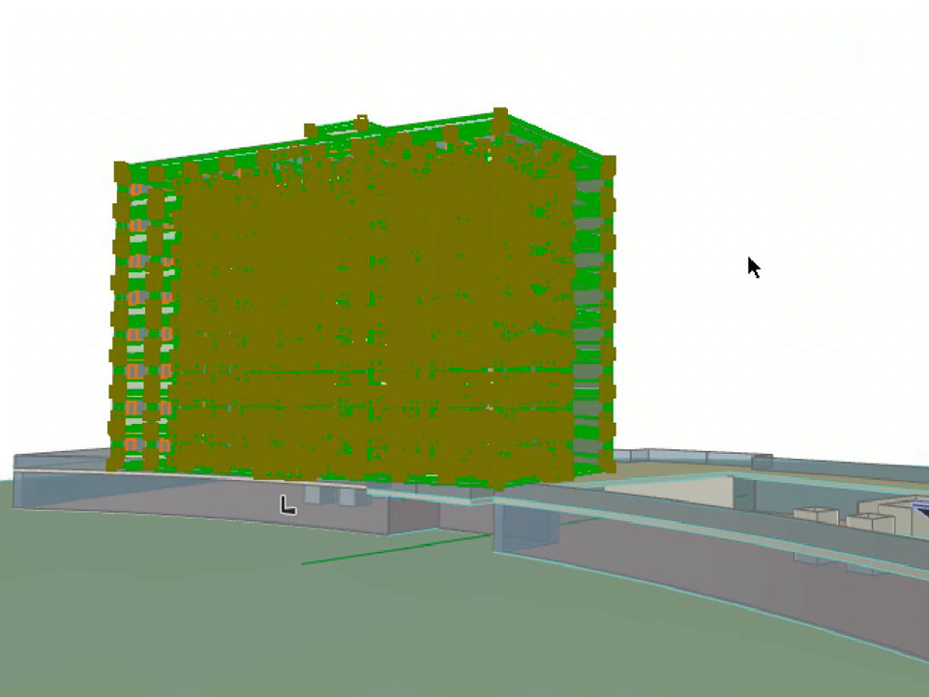